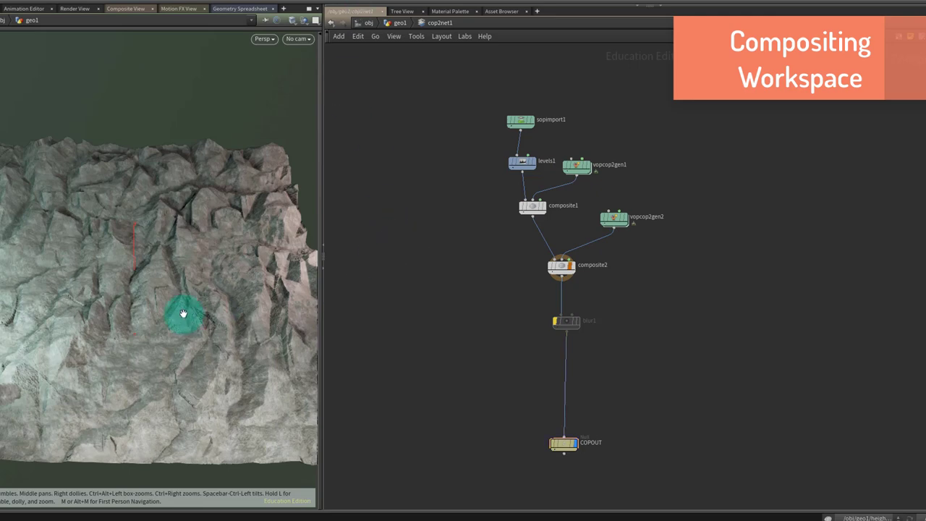
Step: Split the scene view pane into an upper and a lower pane
left_click_drag(129, 330, 137, 276)
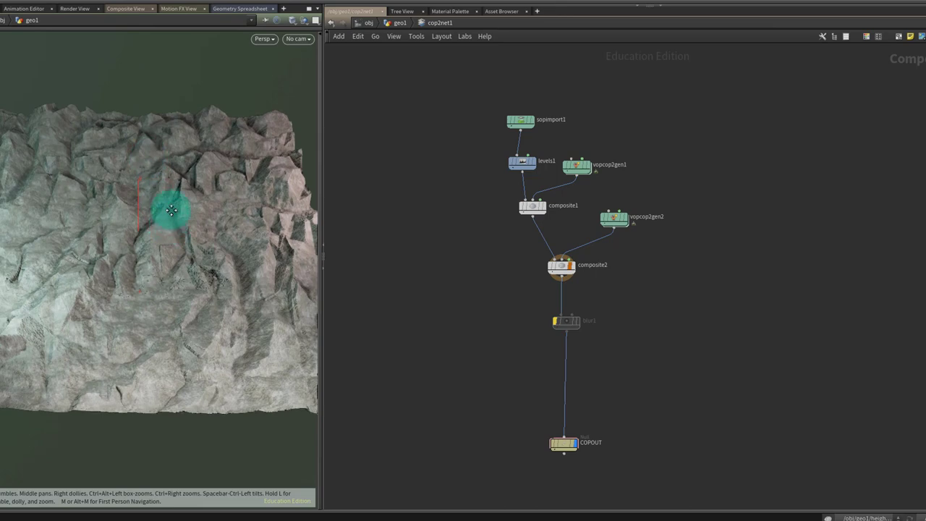
left_click_drag(171, 215, 166, 176)
left_click(317, 8)
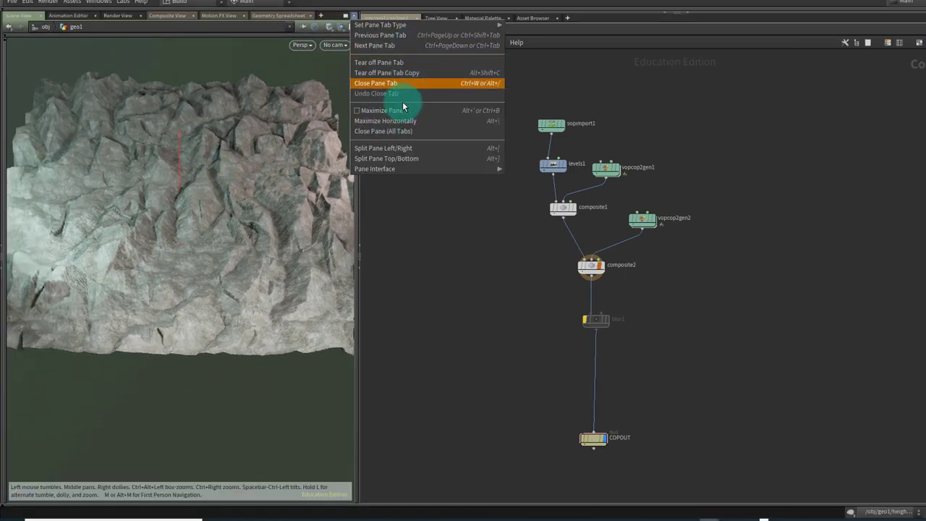
left_click(428, 157)
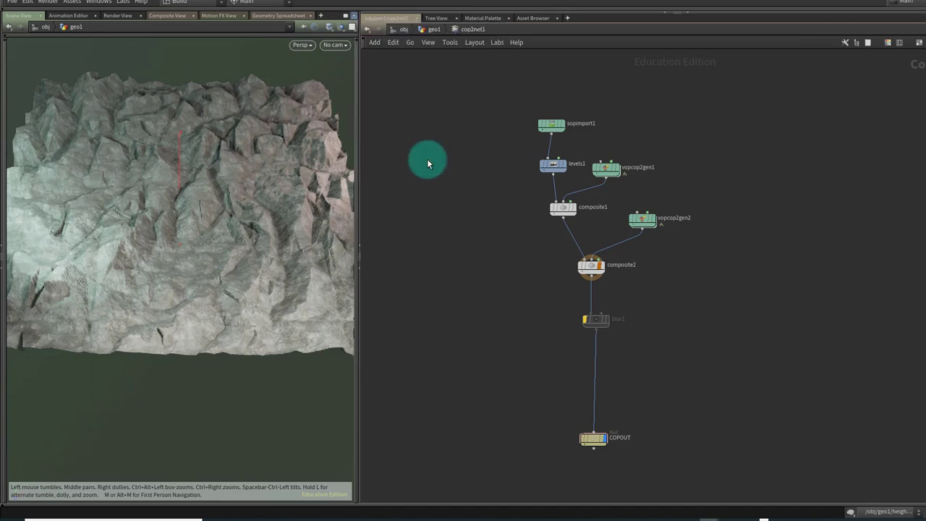
Step: Change the lower viewer pane to a Composite View and return the network editor to cop2net1 inside geo1
left_click(224, 283)
left_click(26, 265)
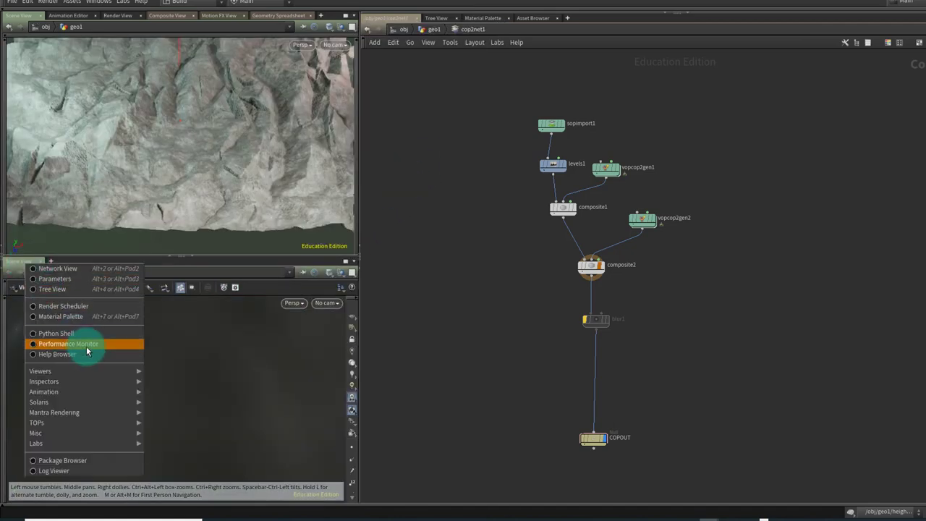
mouse_move(120, 372)
left_click(173, 383)
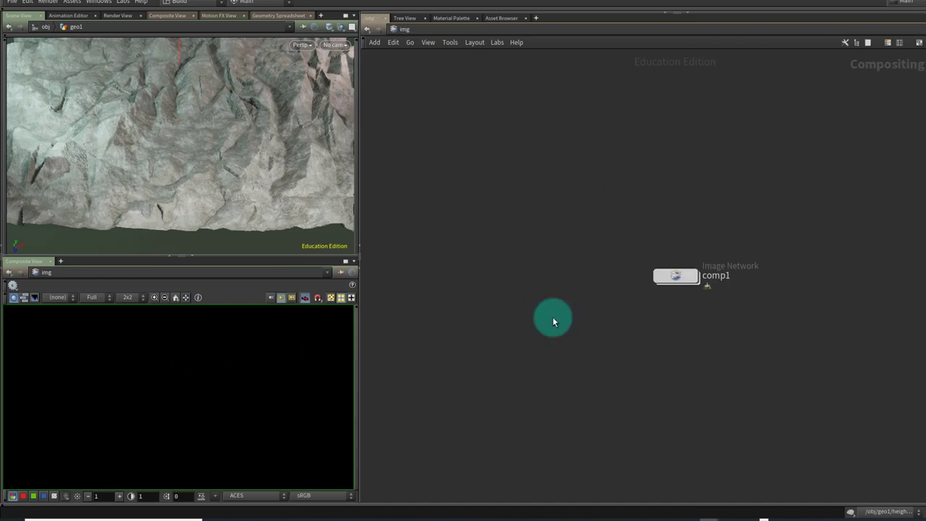
left_click(370, 28)
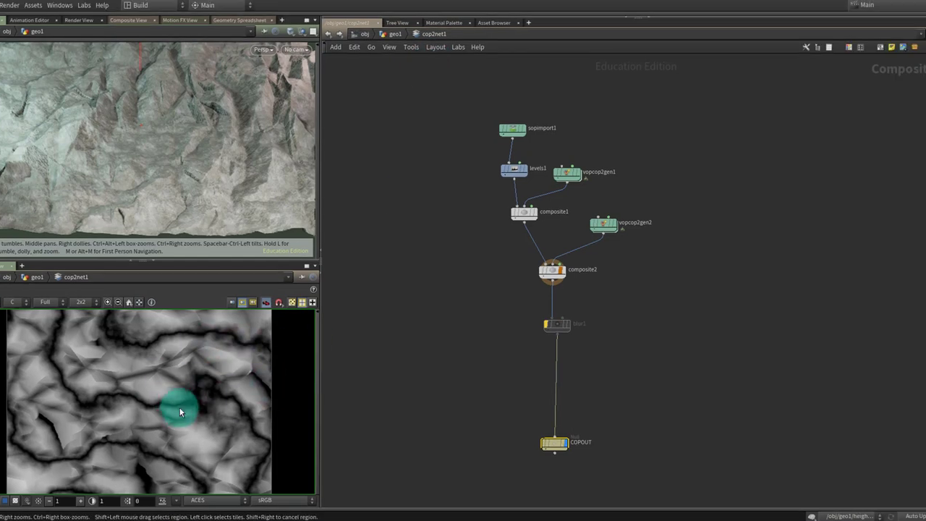
Step: Split the network editor pane into two side-by-side panes
left_click_drag(205, 111, 198, 153)
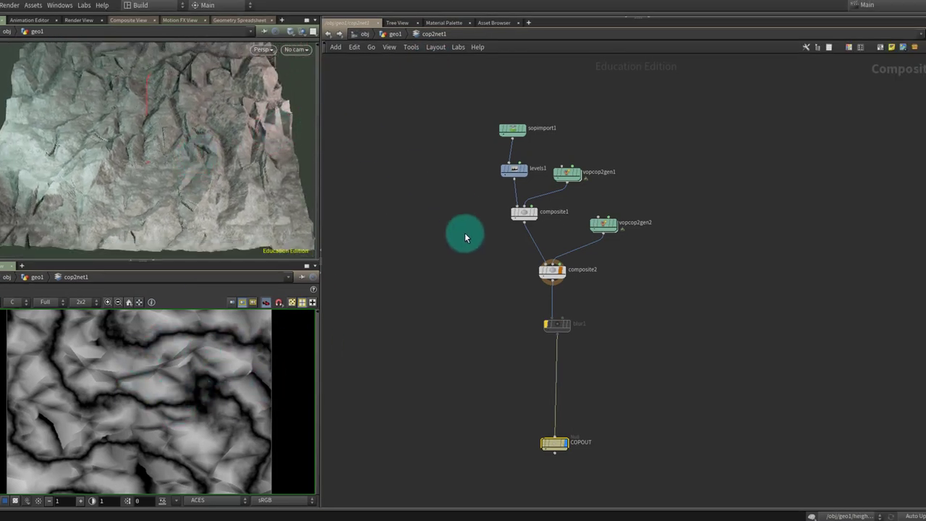
middle_click_drag(469, 230, 449, 215)
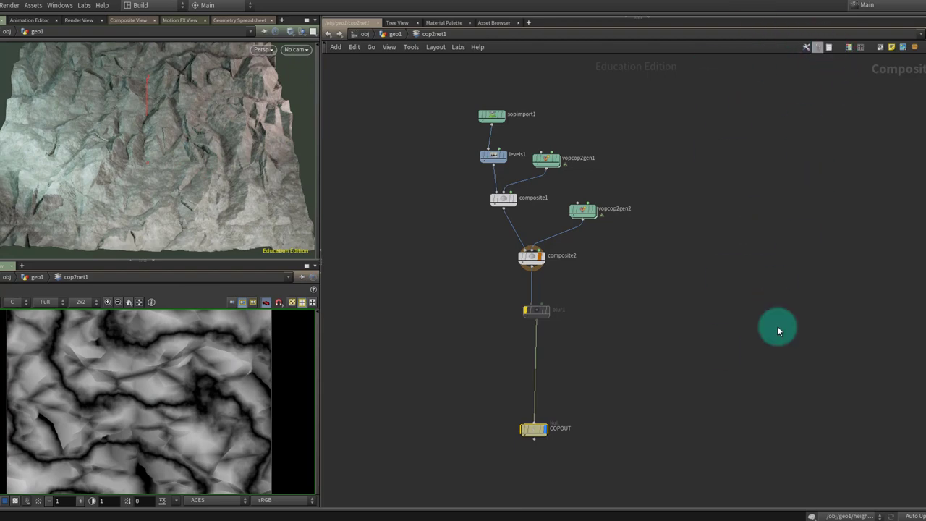
left_click(919, 22)
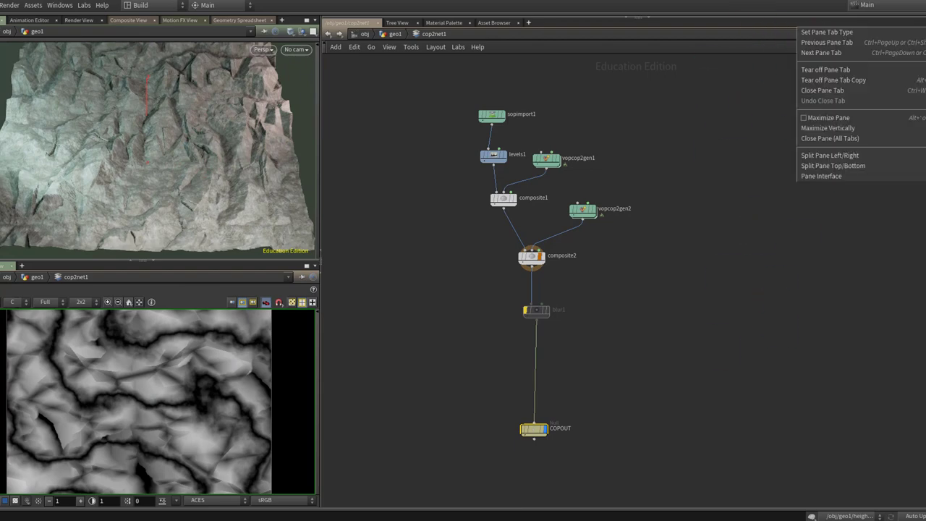
left_click(912, 154)
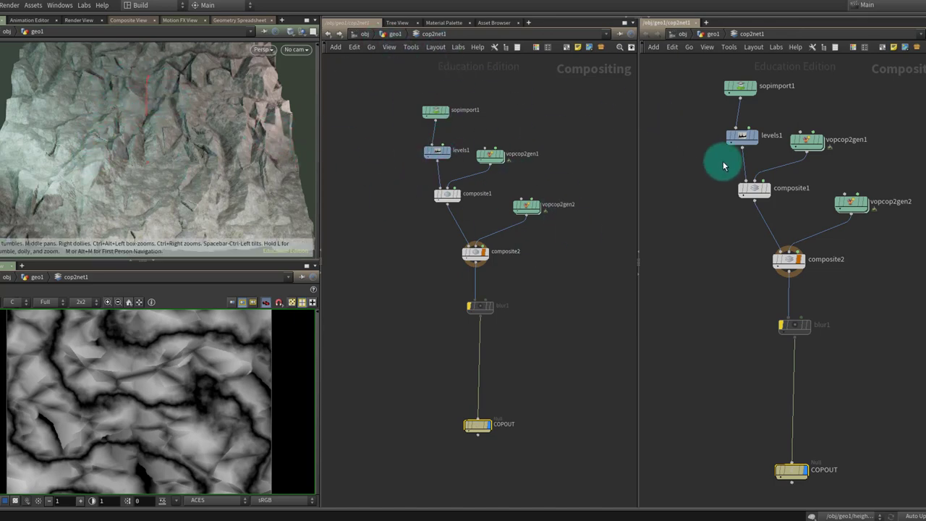
Step: Assign the scene view and the first network editor to link group 1
left_click(260, 32)
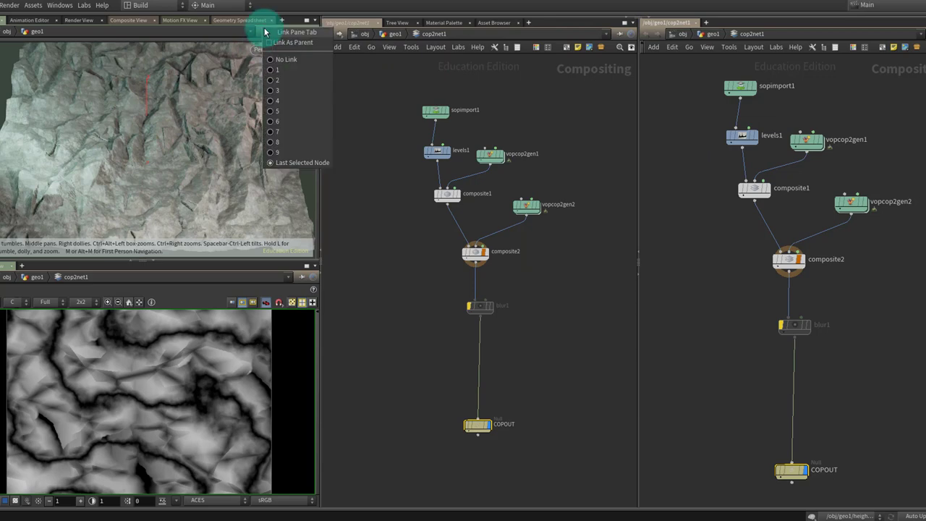
left_click(278, 71)
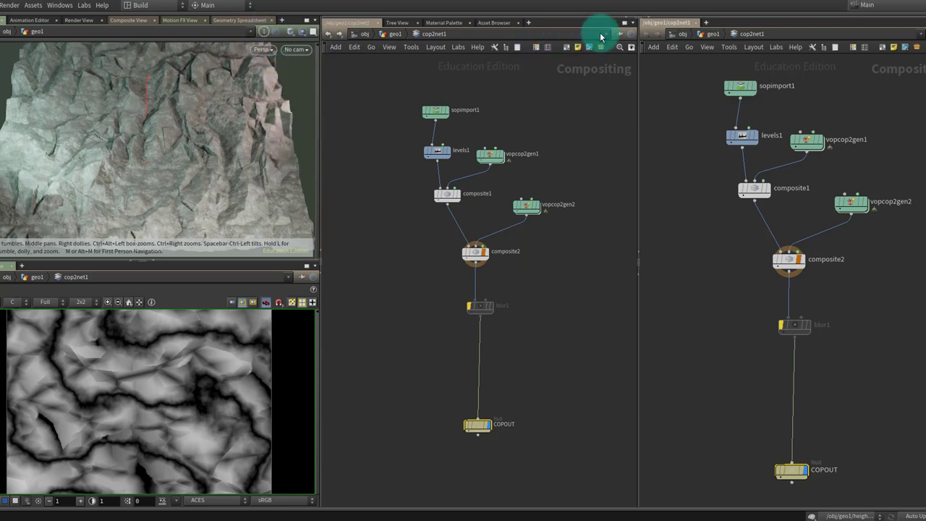
left_click(620, 34)
left_click(631, 77)
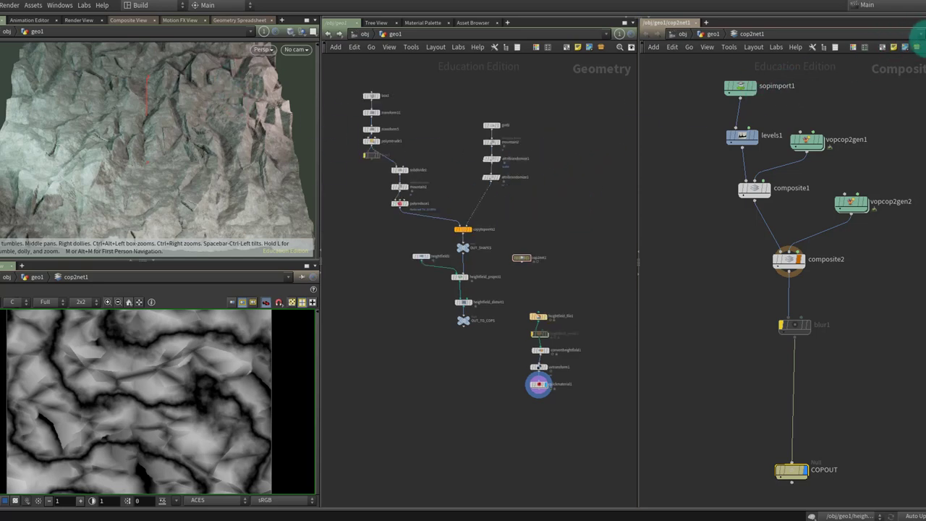
Step: Assign the cop2net1 network editor and the composite view to link group 2
left_click(918, 34)
left_click(911, 91)
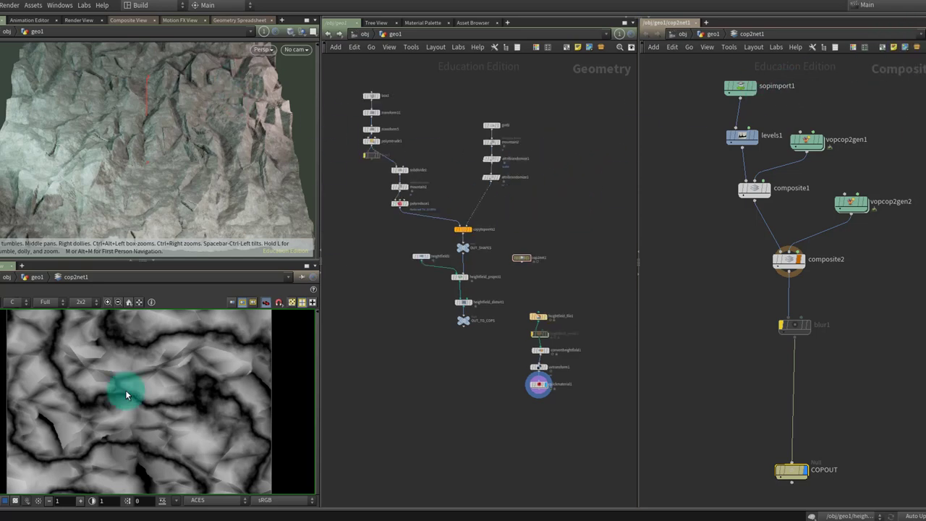
left_click(303, 277)
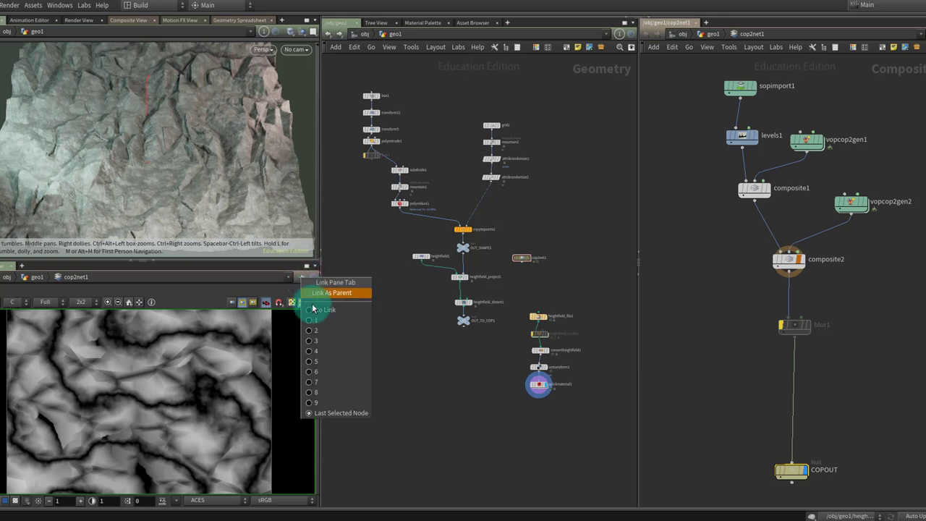
left_click(324, 337)
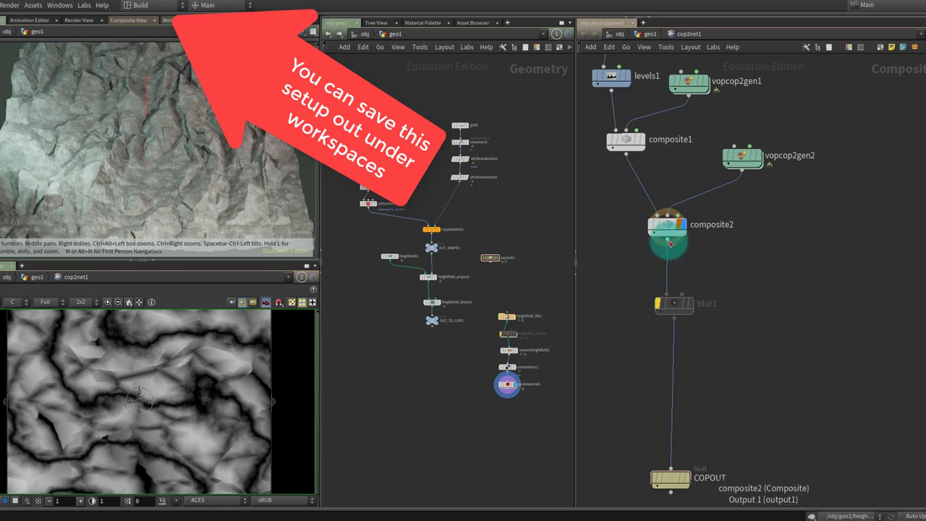
Step: Add a Color node beside composite2 in the cop2net1 network
middle_click_drag(746, 405, 729, 369)
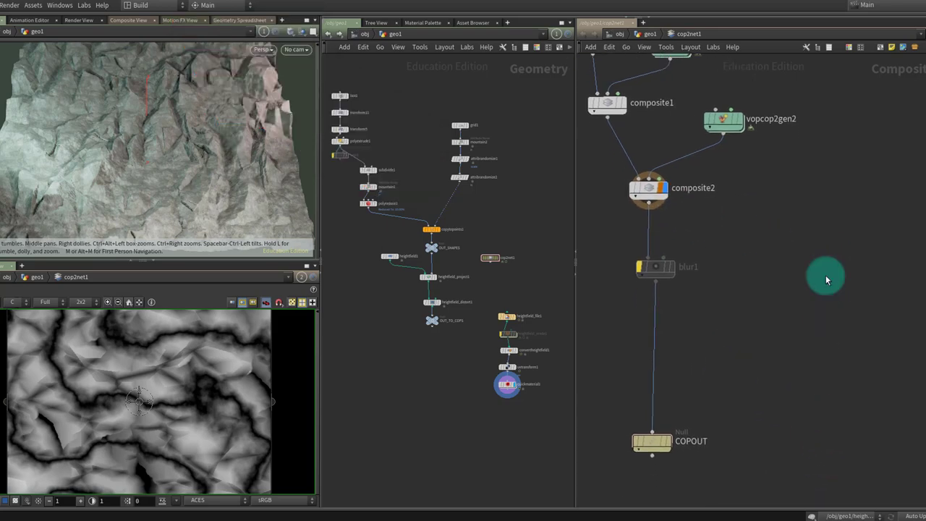
key("Tab")
key("Escape")
key("Tab")
type("color")
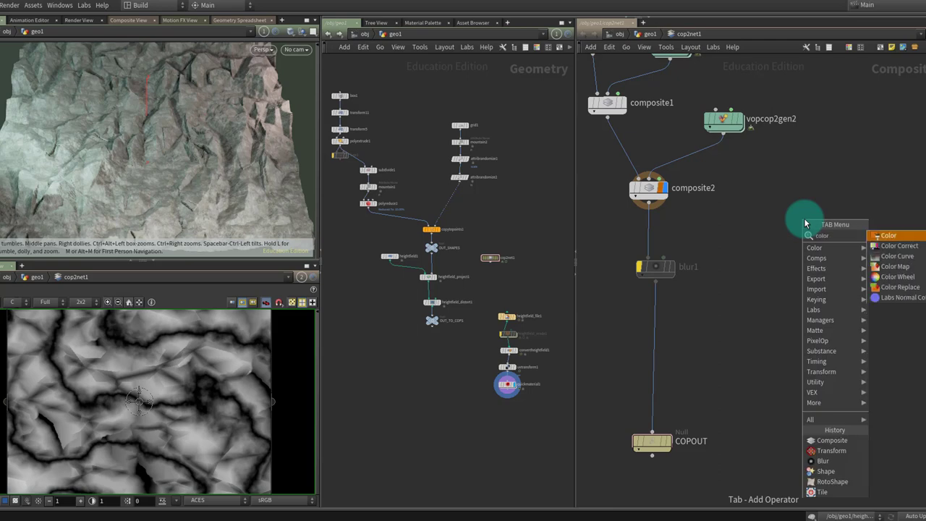
key("Return")
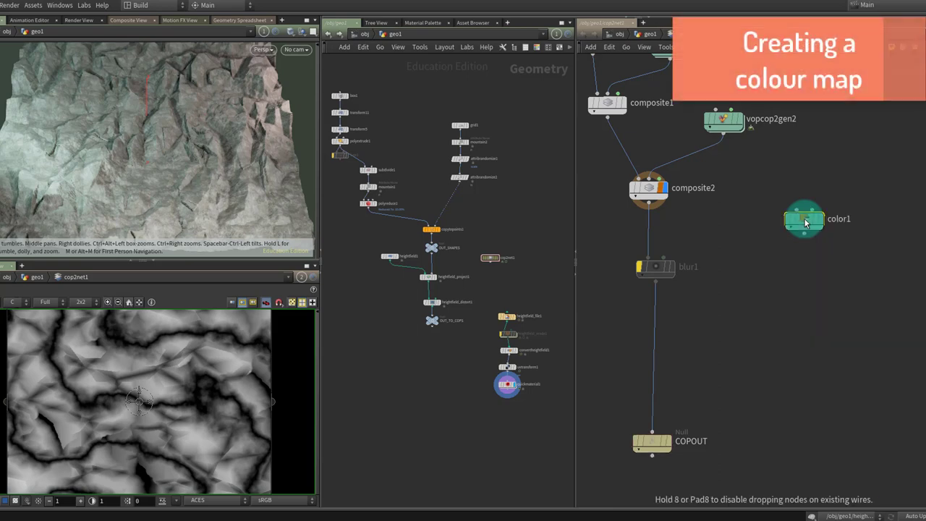
left_click(759, 225)
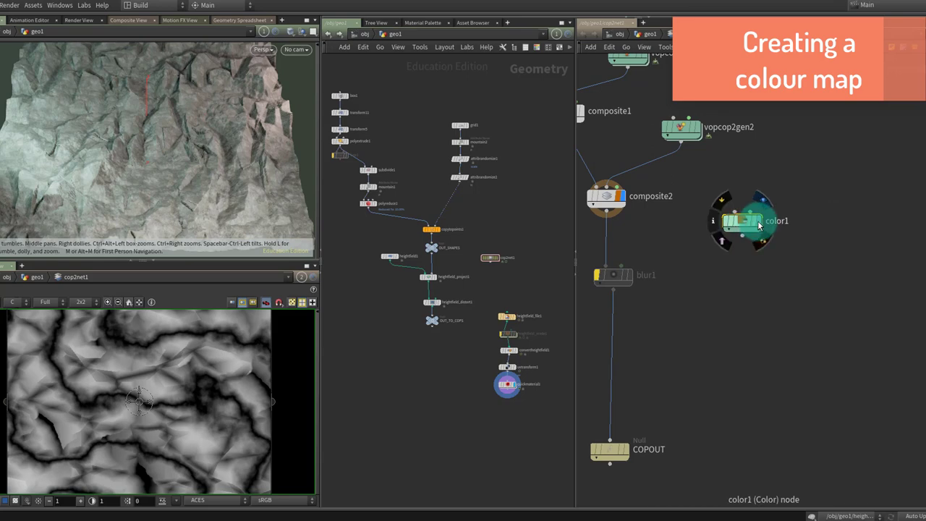
Step: Display the color1 node and set its colour to a sandy brown of about 0.477, 0.382, 0.207
left_click(758, 225)
key("p")
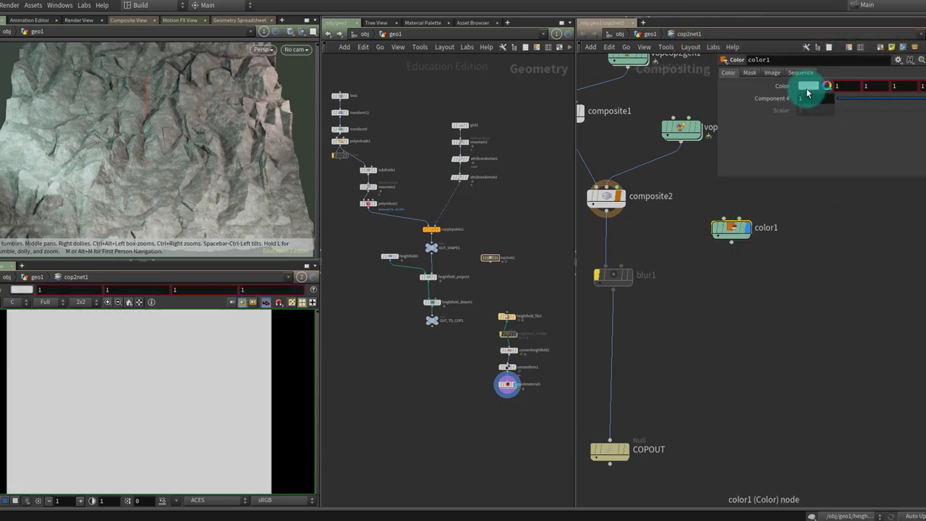
left_click(809, 88)
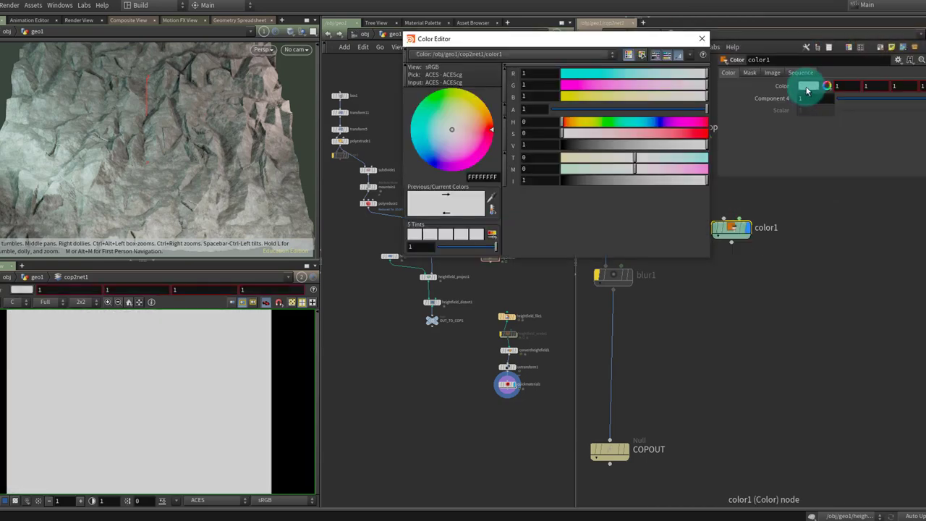
left_click_drag(475, 110, 480, 108)
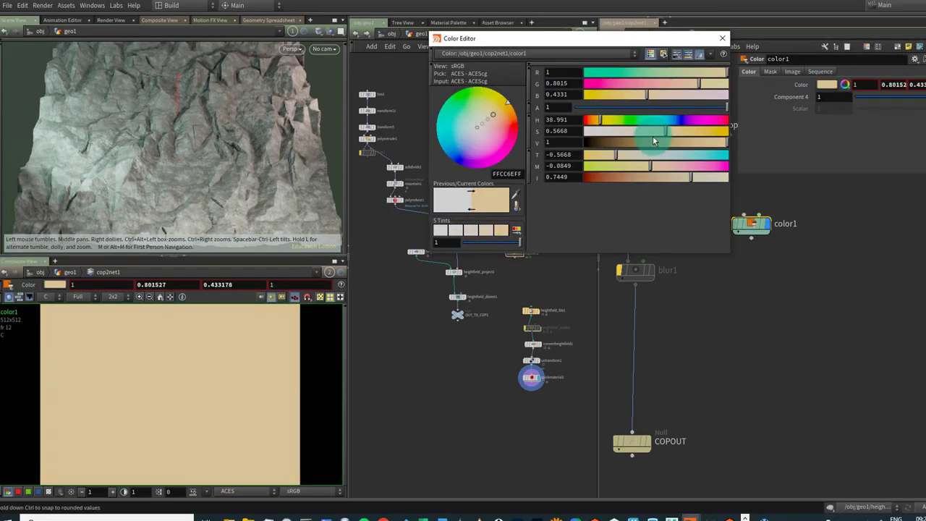
left_click_drag(629, 143, 632, 144)
left_click(652, 141)
left_click(722, 37)
Step: Add a Composite node below color1 and display composite2 in the composite view
key("Tab")
type("compo")
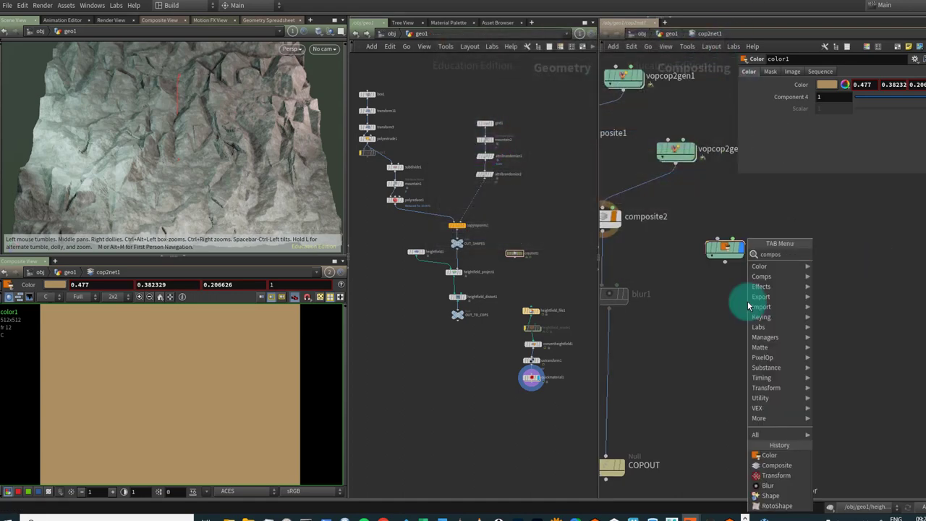
key("Return")
left_click(749, 306)
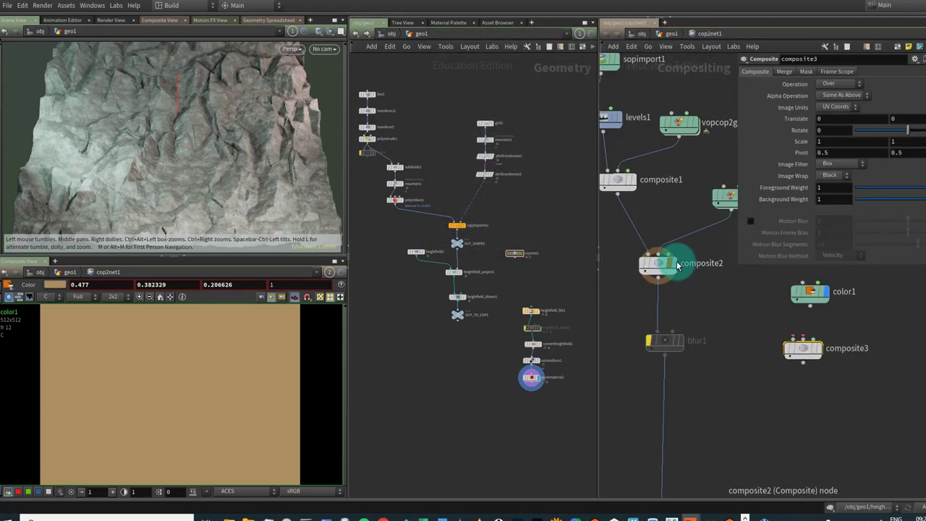
left_click(675, 265)
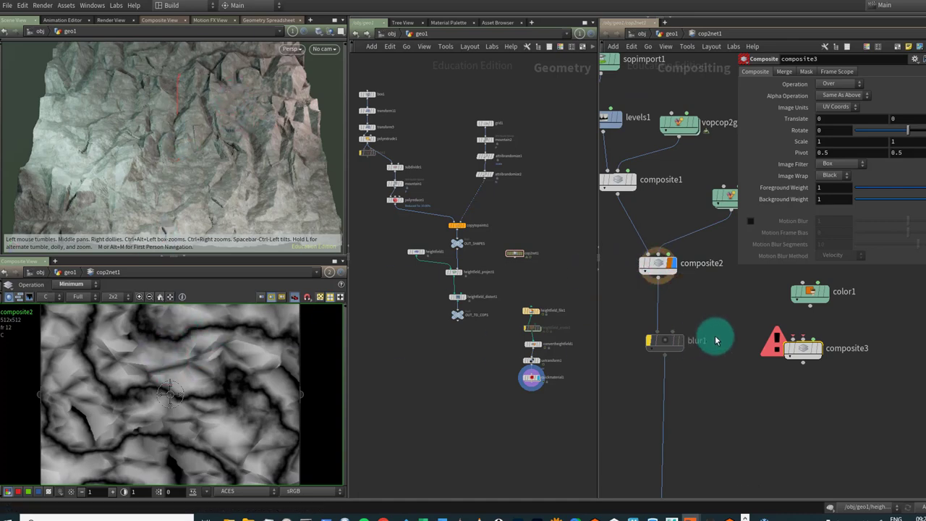
Step: Connect composite2 and color1 to the first and second inputs of composite3, and display composite3
left_click_drag(657, 277, 790, 338)
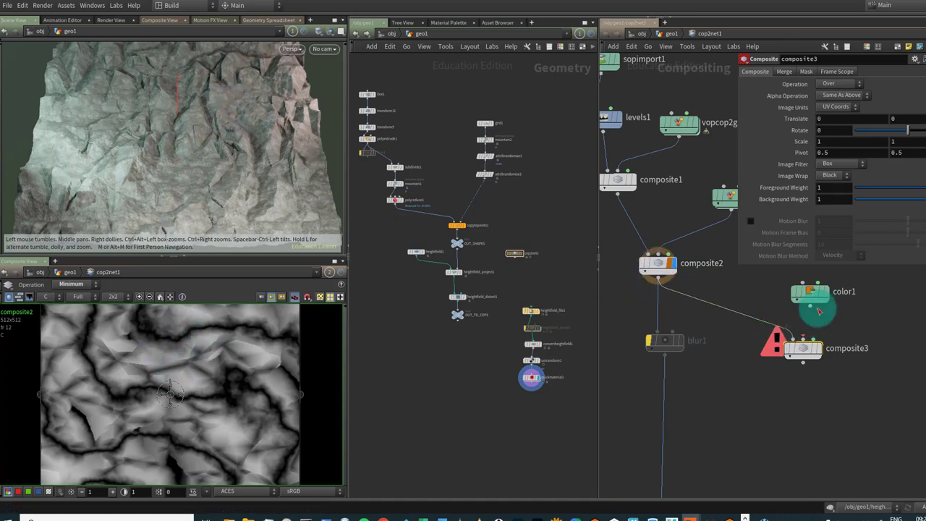
left_click_drag(802, 290, 803, 340)
left_click_drag(795, 291, 805, 288)
left_click(819, 350)
middle_click_drag(726, 343, 693, 365)
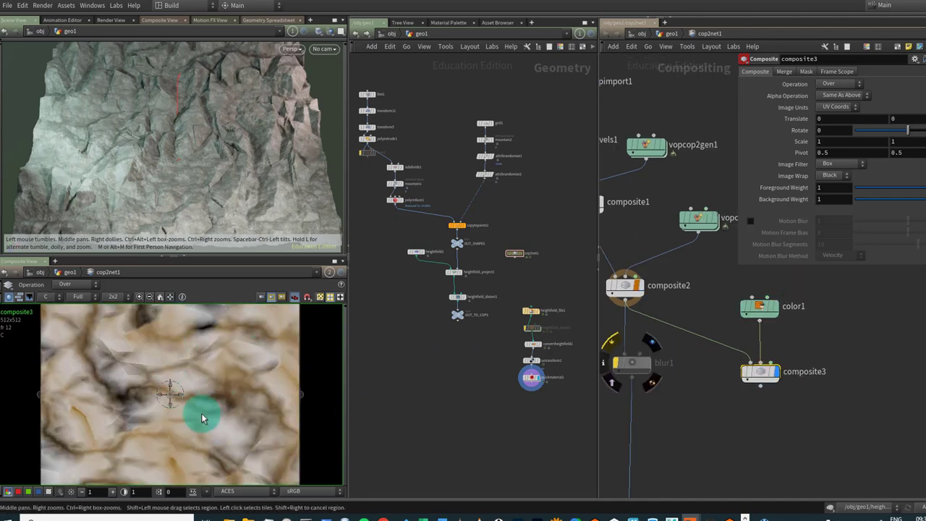
Step: Try the Subtract, Diff and Multiply operations on composite3
left_click(854, 84)
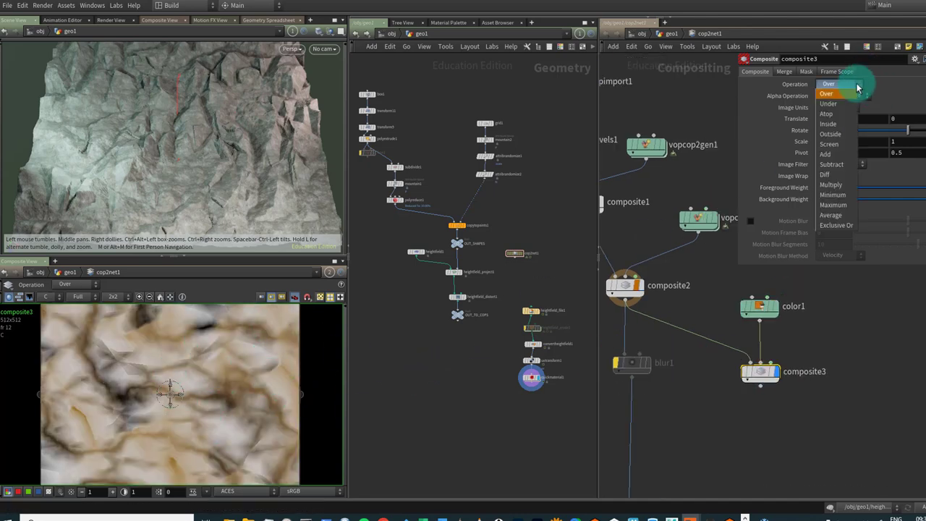
left_click(852, 168)
left_click(844, 86)
left_click(839, 176)
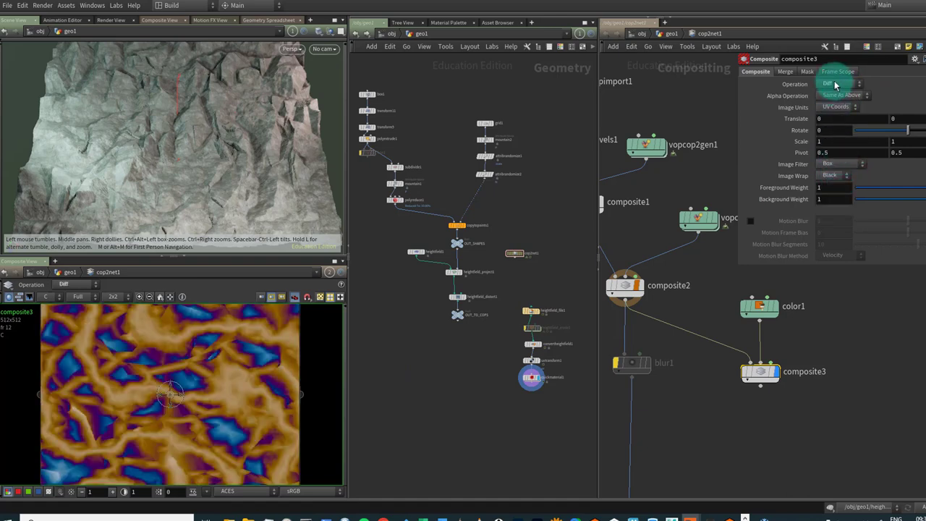
left_click(836, 86)
left_click(838, 186)
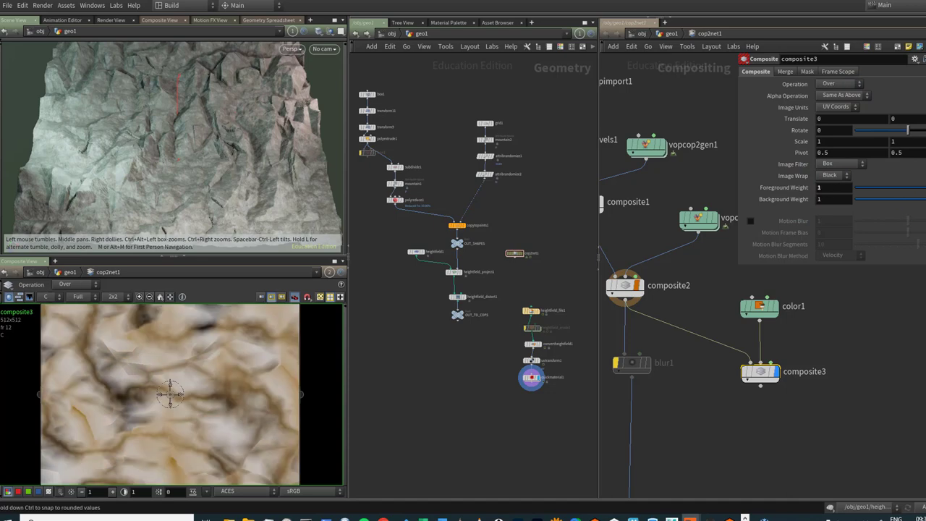
Step: Test composite3's foreground weight and set its operation to Add
left_click_drag(921, 186, 803, 203)
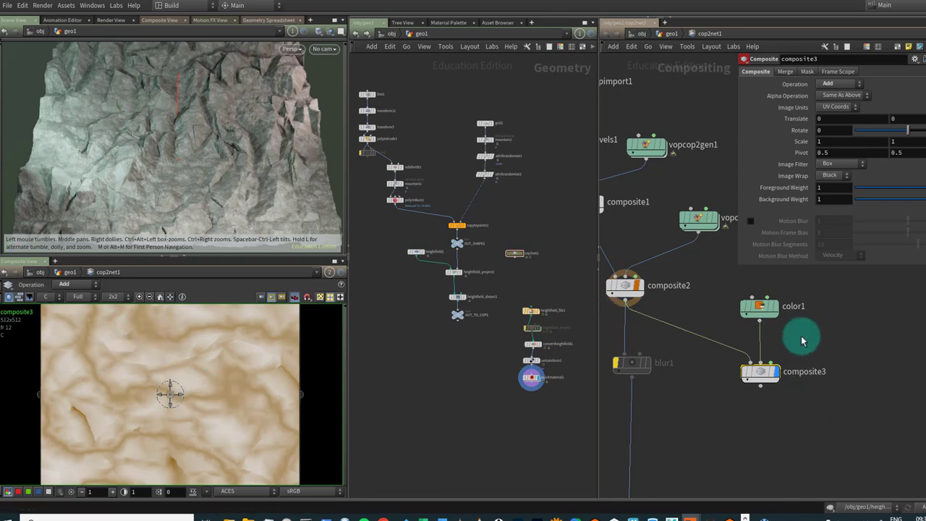
mouse_move(758, 375)
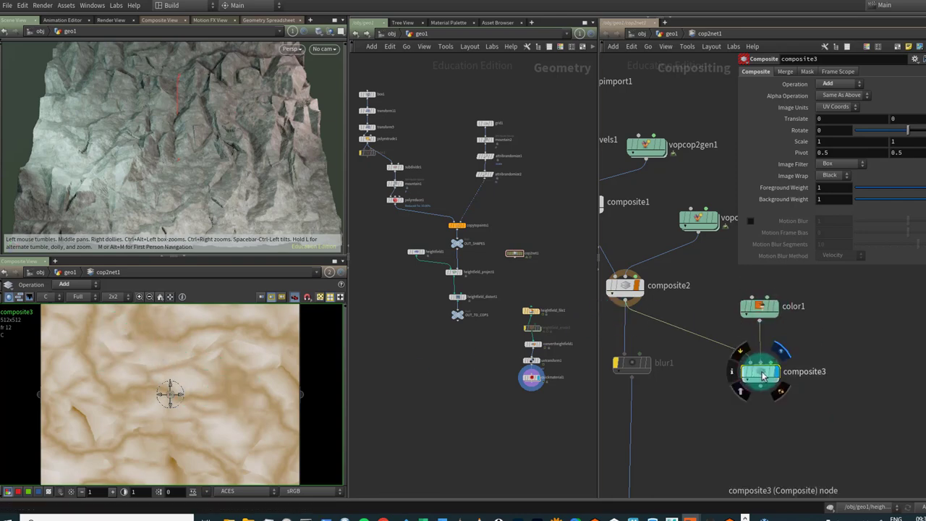
left_click_drag(762, 376, 765, 364)
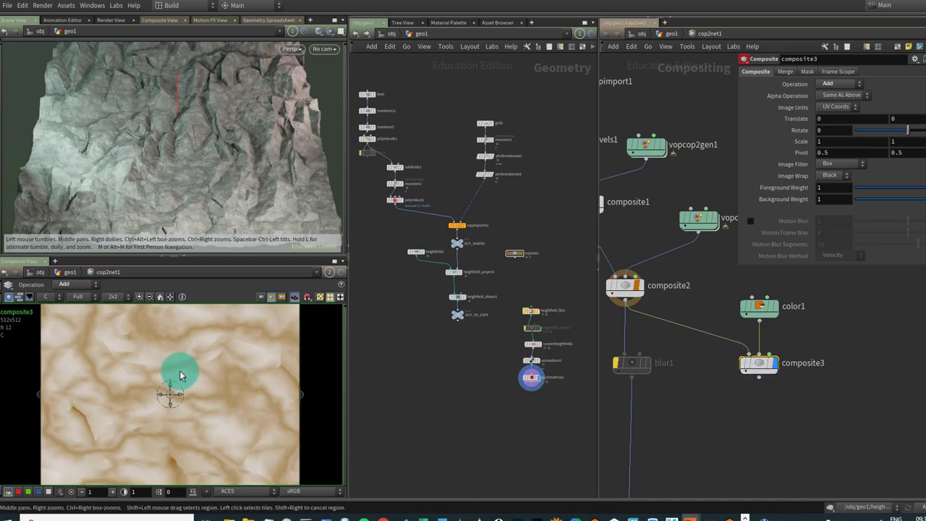
Step: View the alpha plane of composite3 in the composite view and switch back to the colour plane
left_click_drag(162, 390, 174, 388)
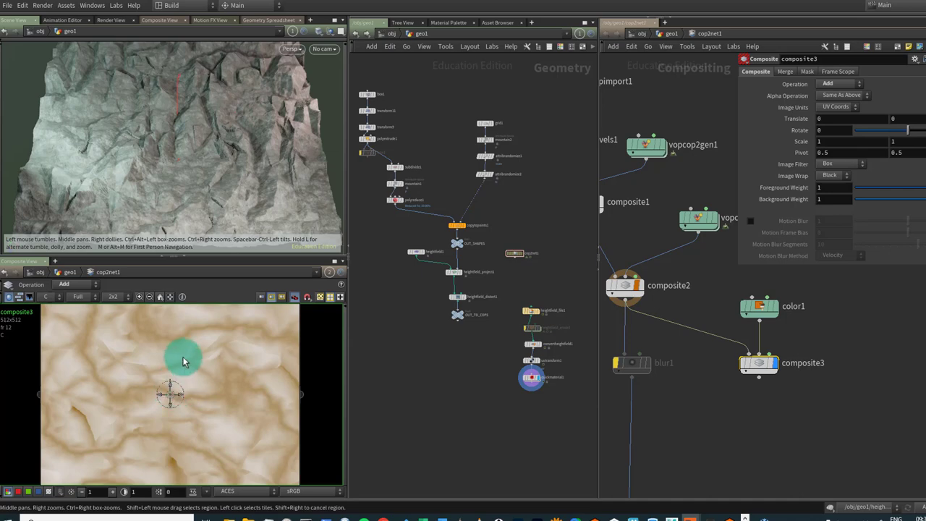
left_click_drag(60, 307, 113, 362)
key("a")
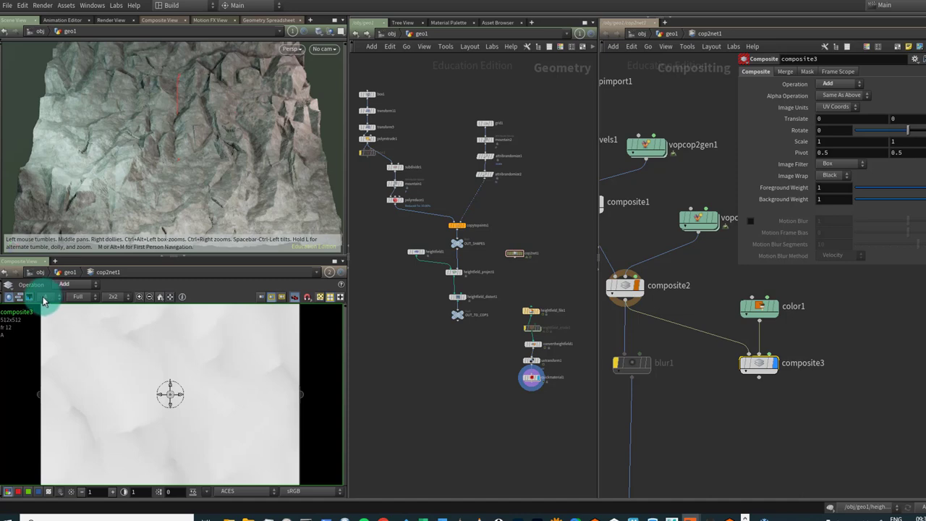
key("c")
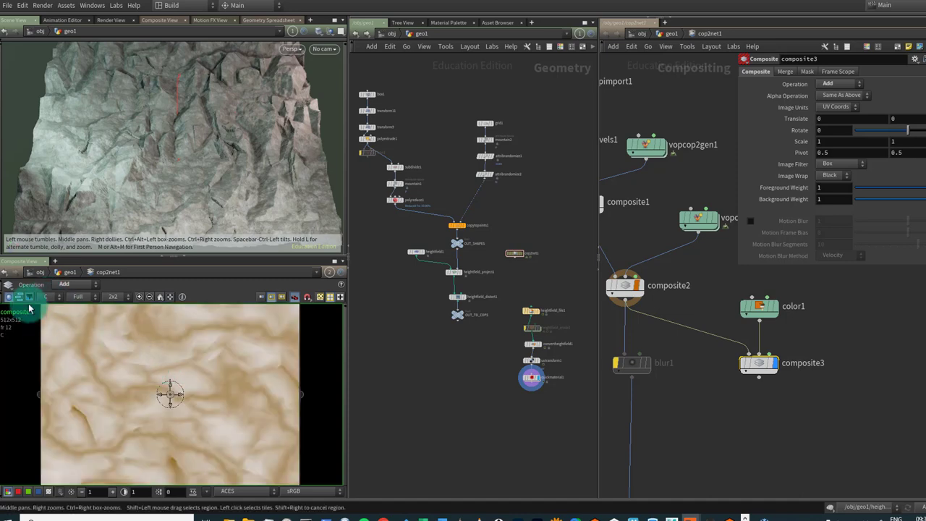
Step: Check the alpha plane of composite3 once more and return the composite view to colour
key("a")
left_click_drag(51, 301, 107, 368)
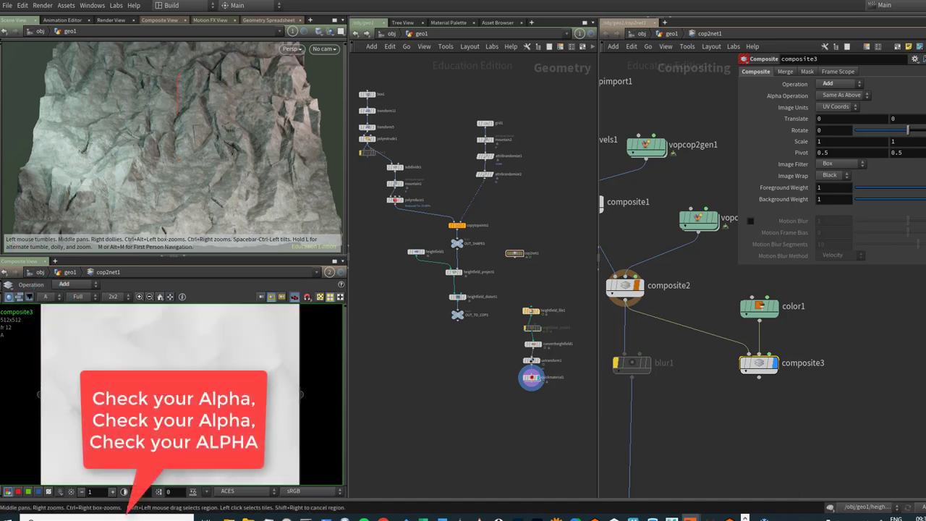
key("c")
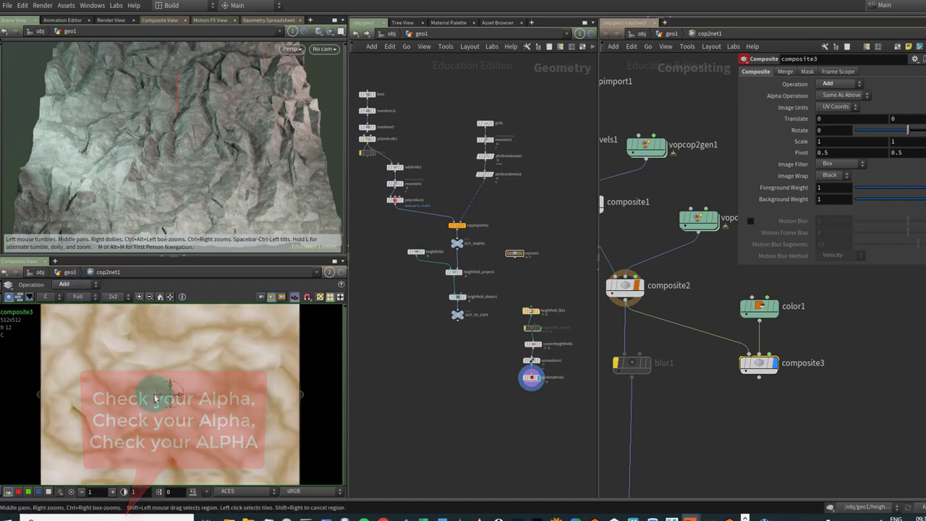
Step: Add a Corner Ramp node below composite3 in the compositing network and display its output
key("Tab")
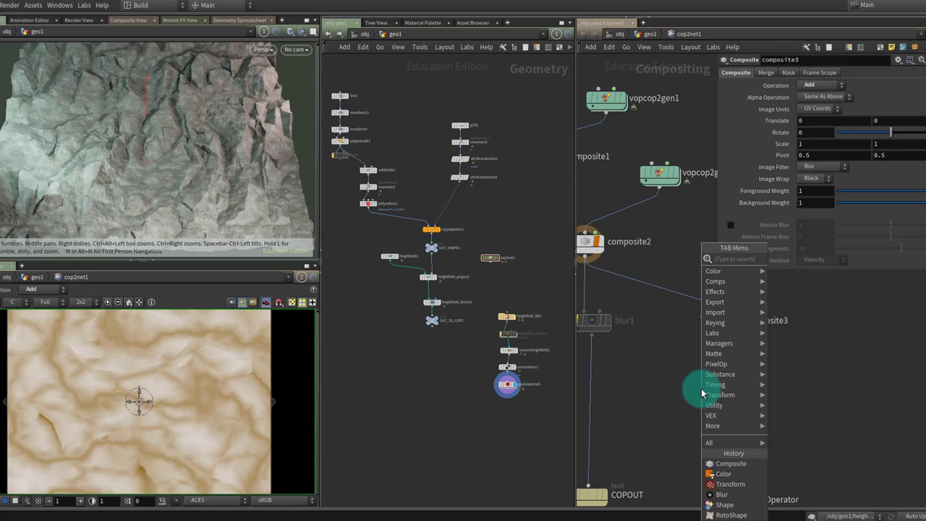
type("corn")
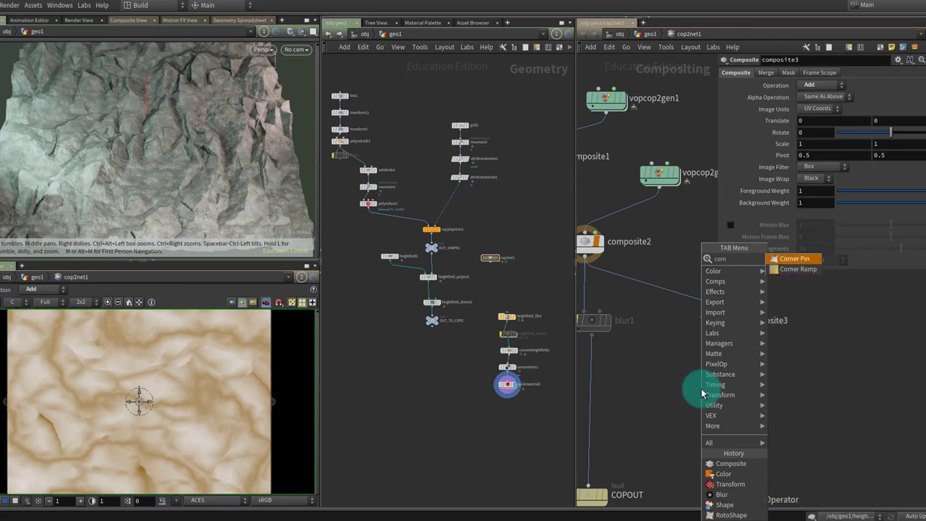
key("Down")
key("Return")
key("Return")
left_click_drag(299, 334, 231, 353)
key("ctrl+z")
left_click_drag(890, 267, 922, 265)
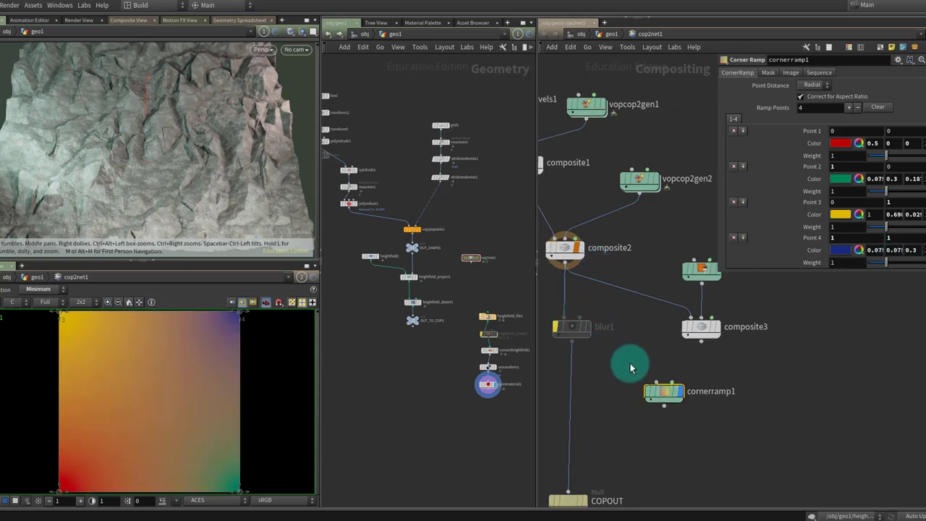
Step: Connect composite2 to the mask input of cornerramp1 and display cornerramp1
left_click(580, 249)
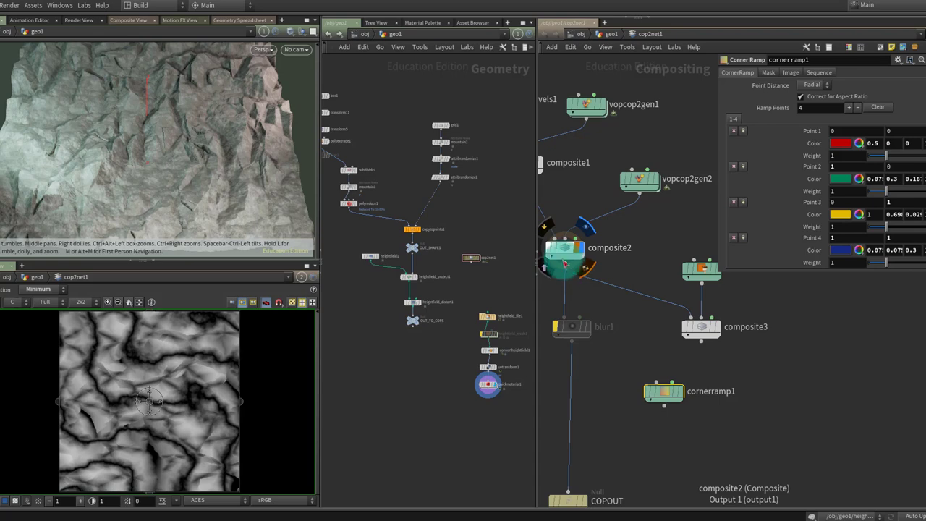
left_click_drag(569, 270, 680, 374)
left_click(683, 396)
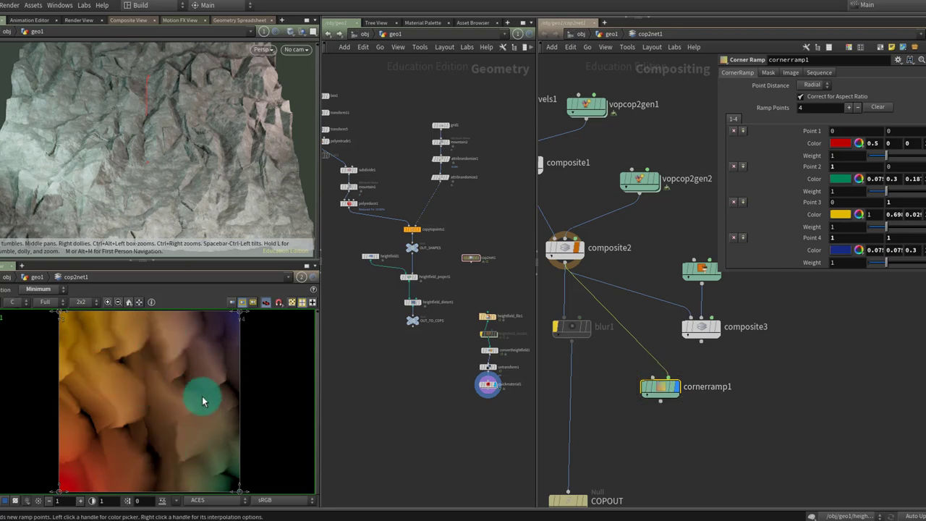
Step: Compare the outputs of composite2 and cornerramp1, and examine composite2's alpha plane
left_click(580, 247)
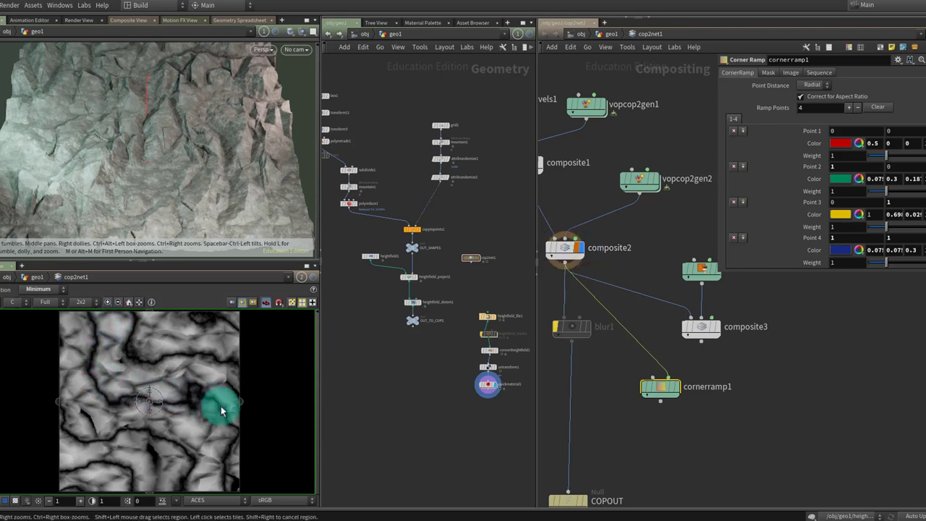
left_click(673, 389)
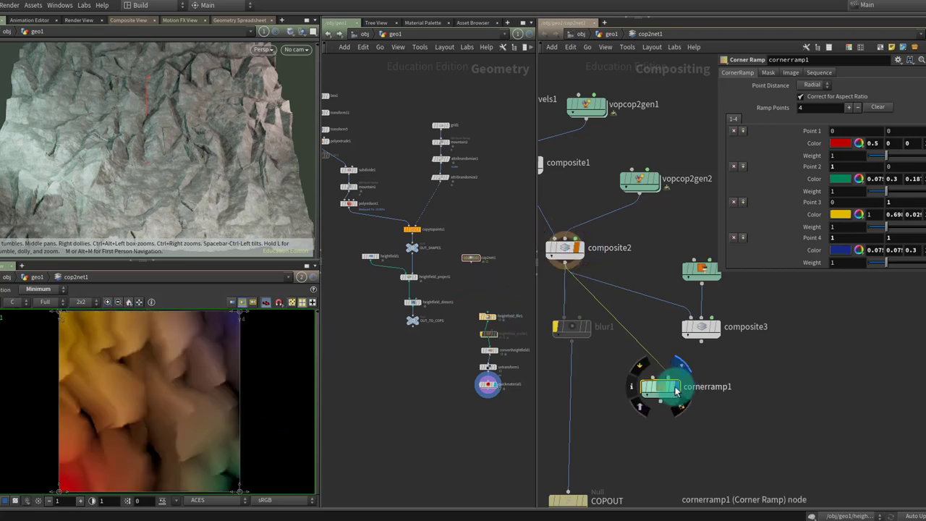
left_click(183, 391)
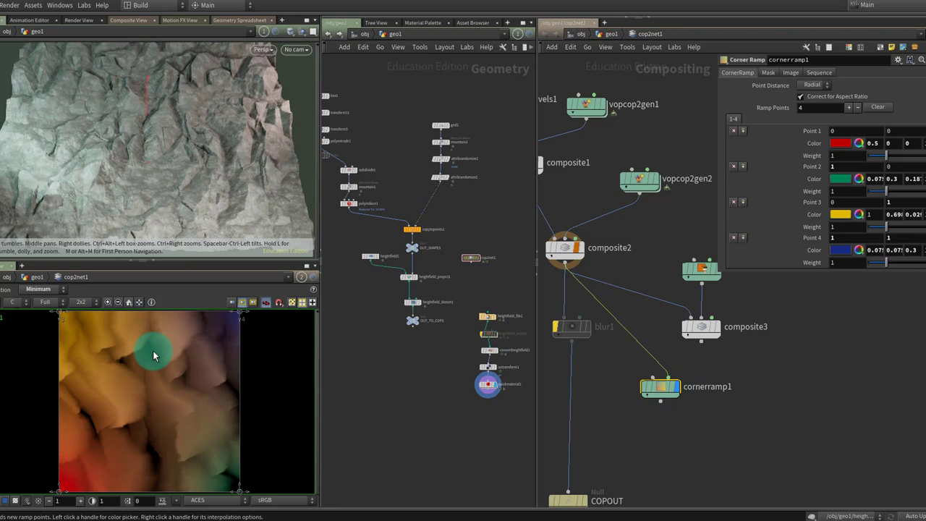
left_click(570, 251)
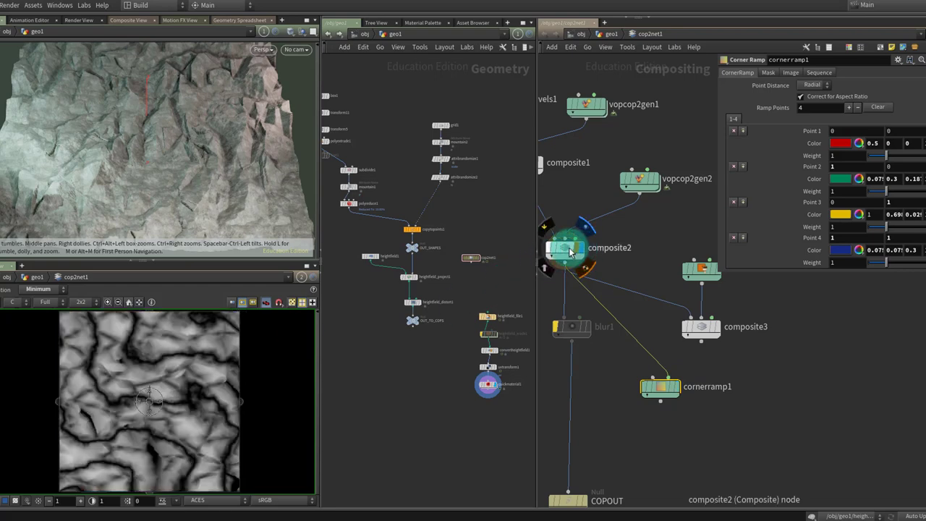
left_click(570, 250)
left_click(202, 363)
left_click(202, 364)
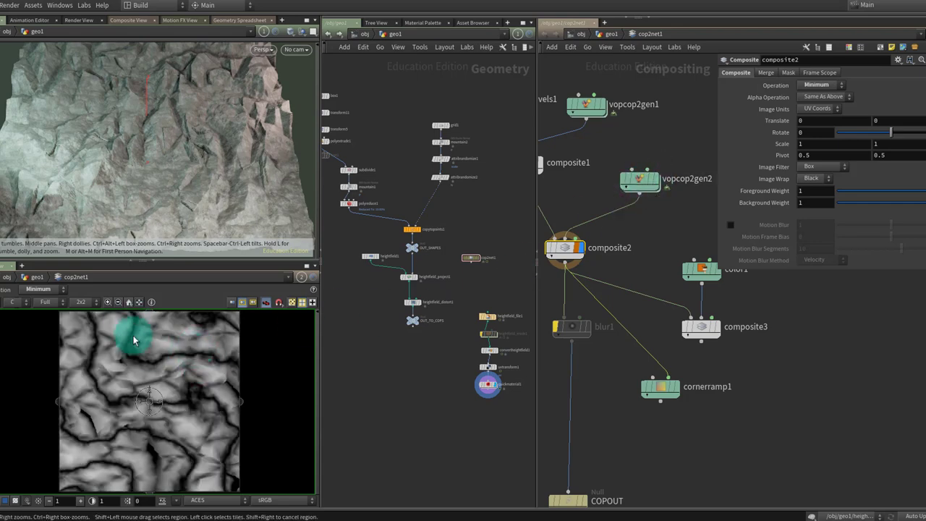
key("a")
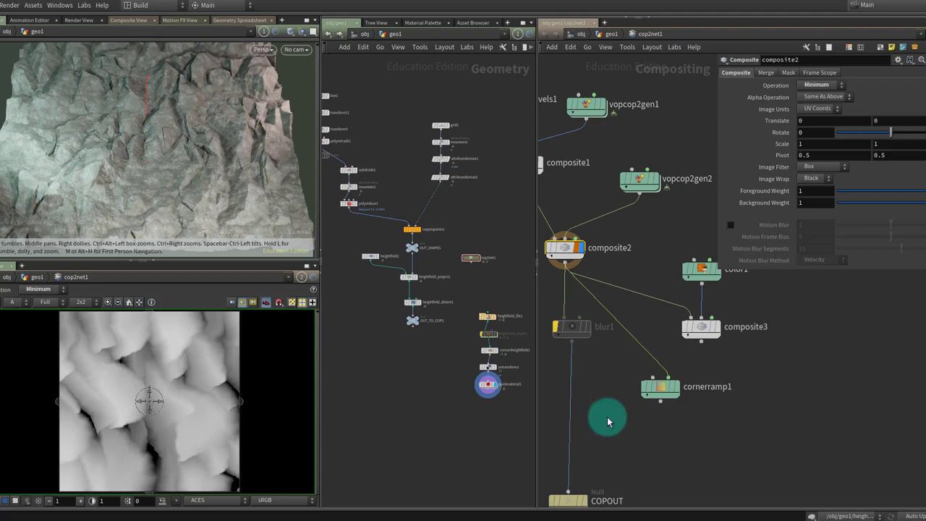
Step: Insert a Channel Copy node on the wire between composite2 and cornerramp1
left_click_drag(658, 390, 671, 400)
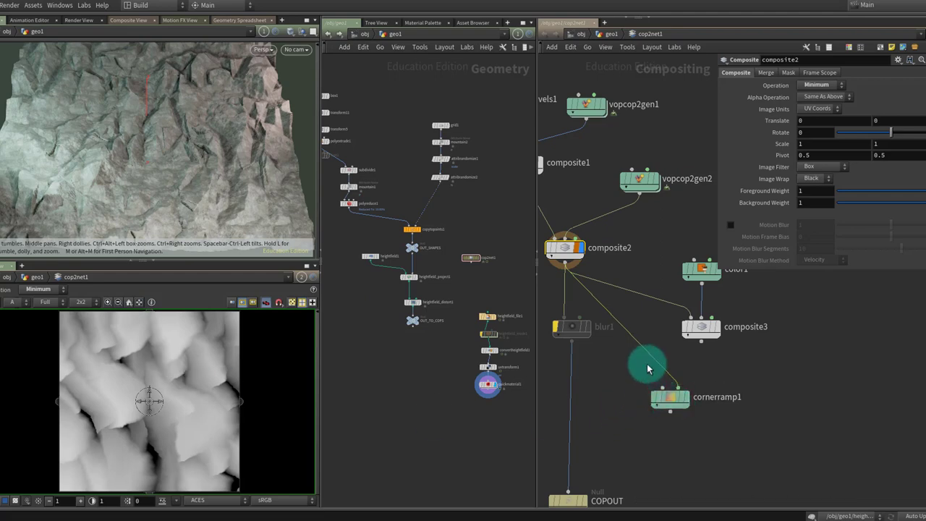
key("Tab")
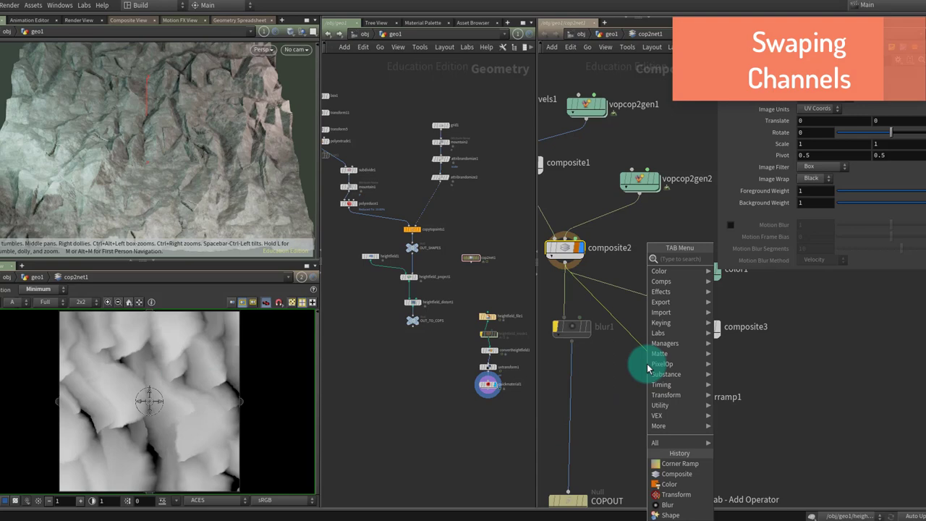
type("ch")
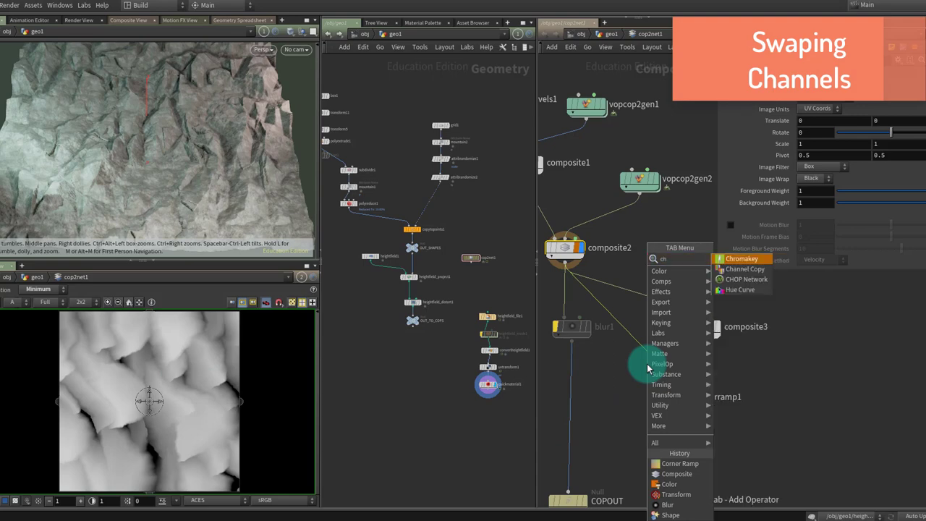
key("Down")
key("Return")
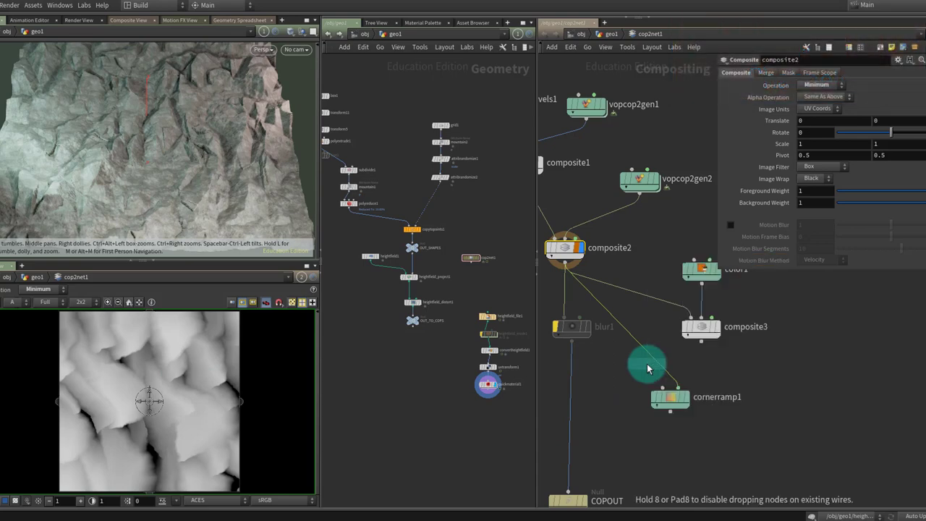
left_click(649, 348)
left_click_drag(650, 345, 658, 352)
mouse_move(669, 346)
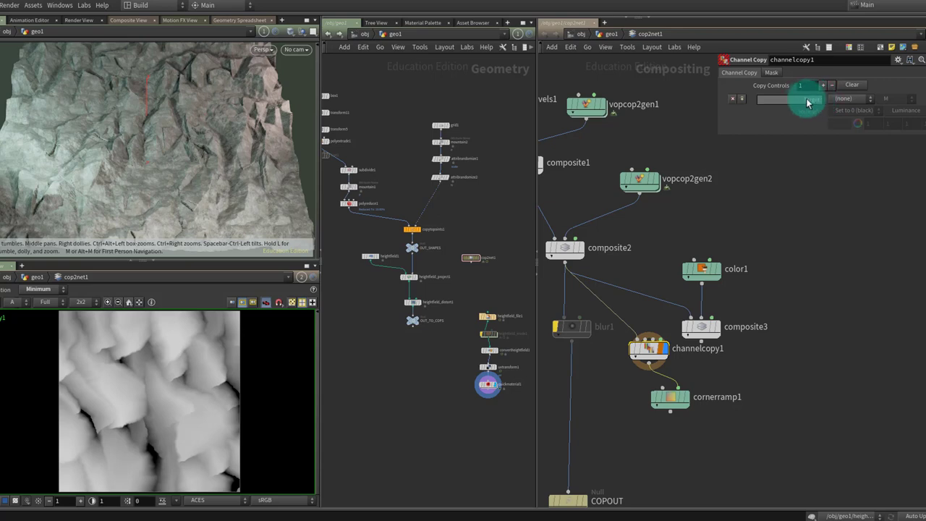
Step: Set channelcopy1's target to A and its source to Input 1 : C
left_click(857, 101)
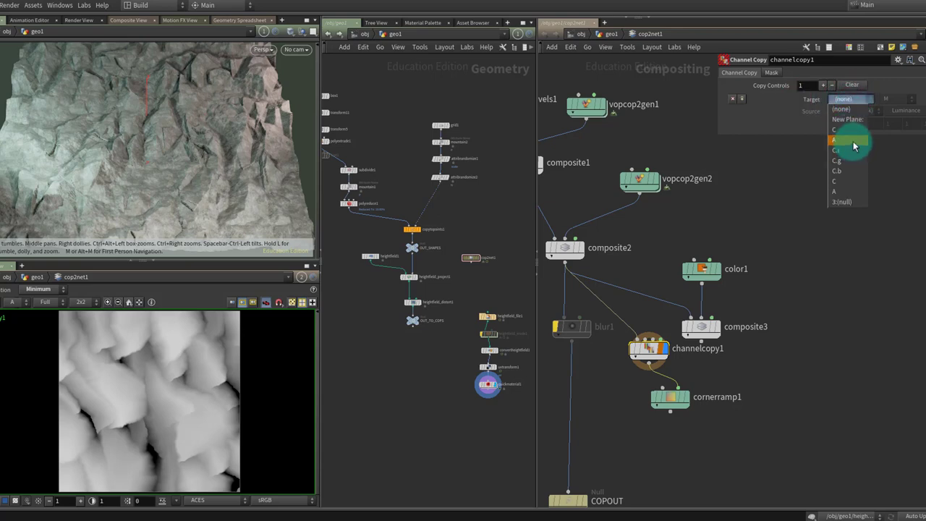
left_click(853, 141)
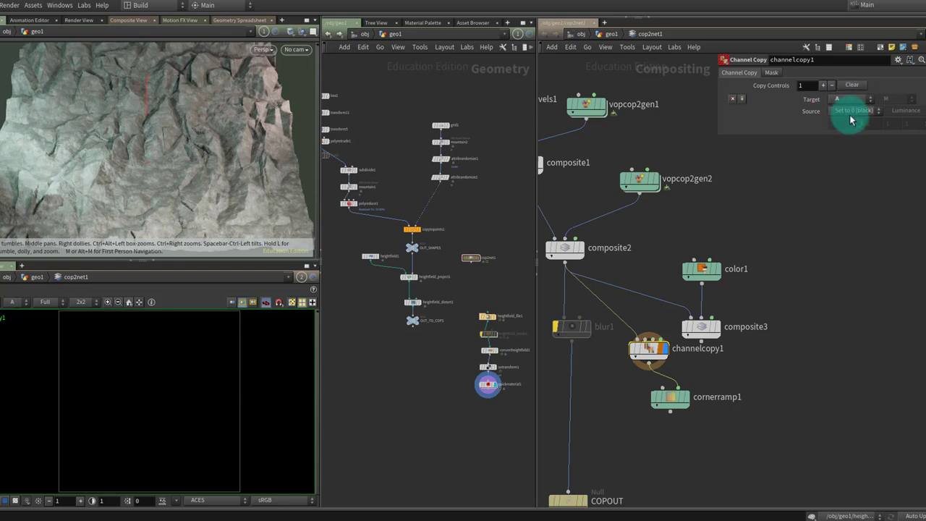
left_click(845, 113)
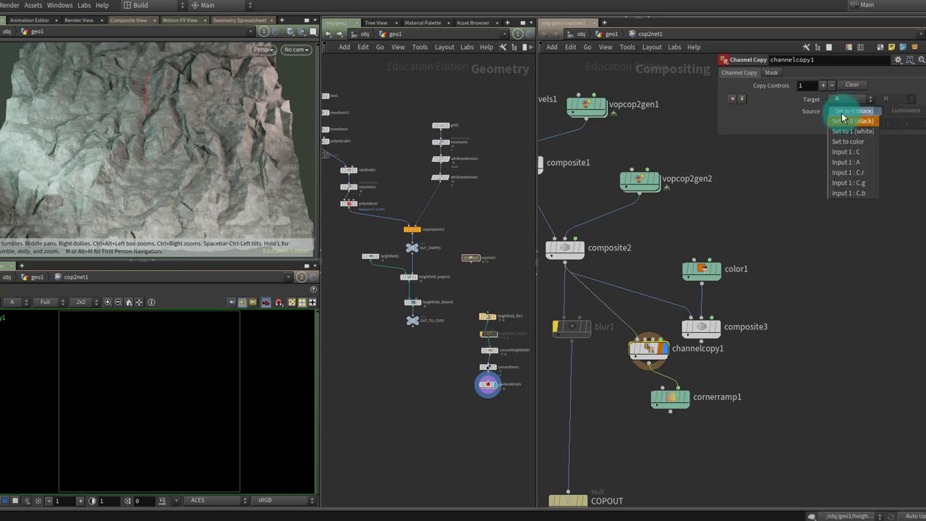
left_click(864, 153)
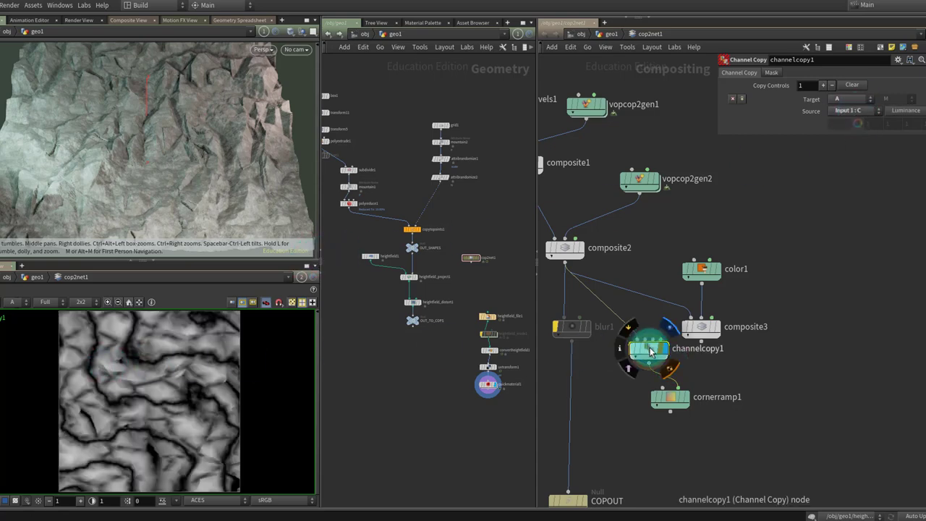
Step: Switch the composite view to the colour plane and display the masked cornerramp1
left_click(17, 313)
left_click(18, 304)
left_click(20, 323)
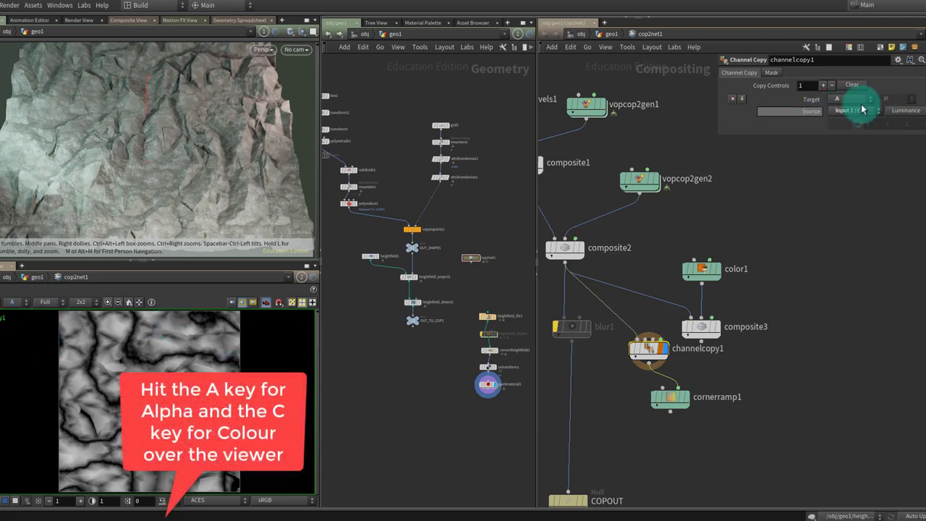
mouse_move(686, 400)
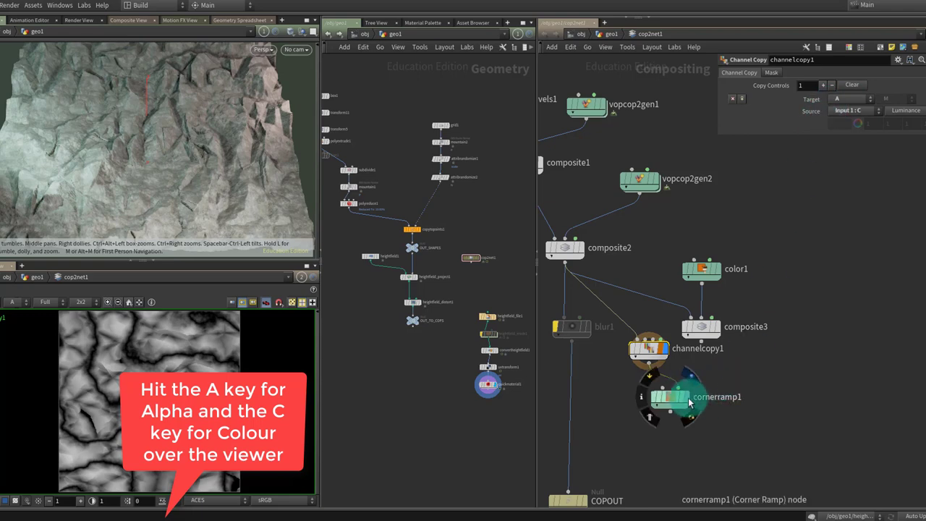
key("c")
left_click(683, 400)
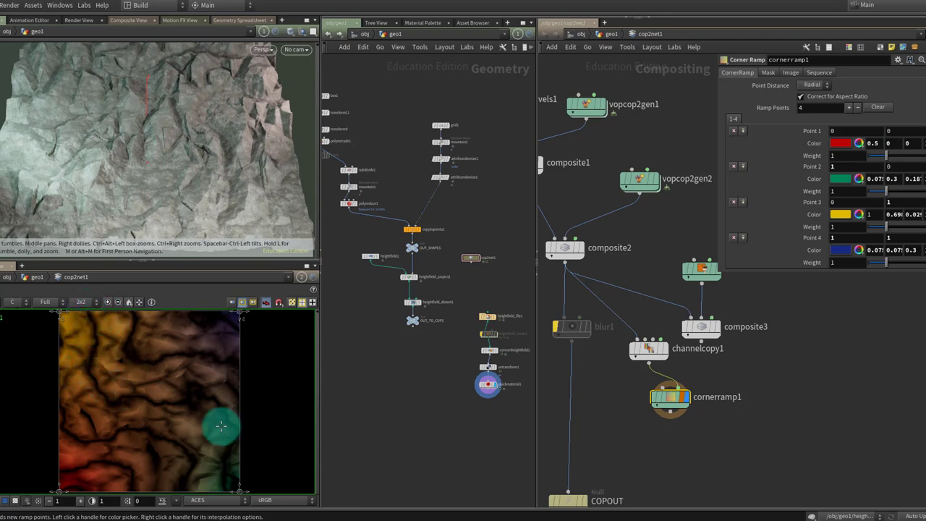
Step: Tidy the network by aligning channelcopy1 directly above cornerramp1
left_click_drag(675, 401, 661, 395)
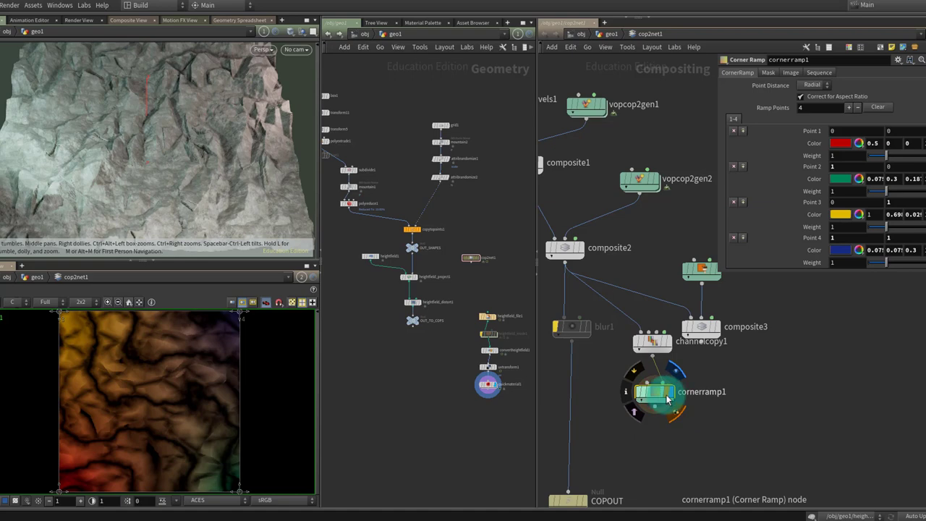
mouse_move(656, 345)
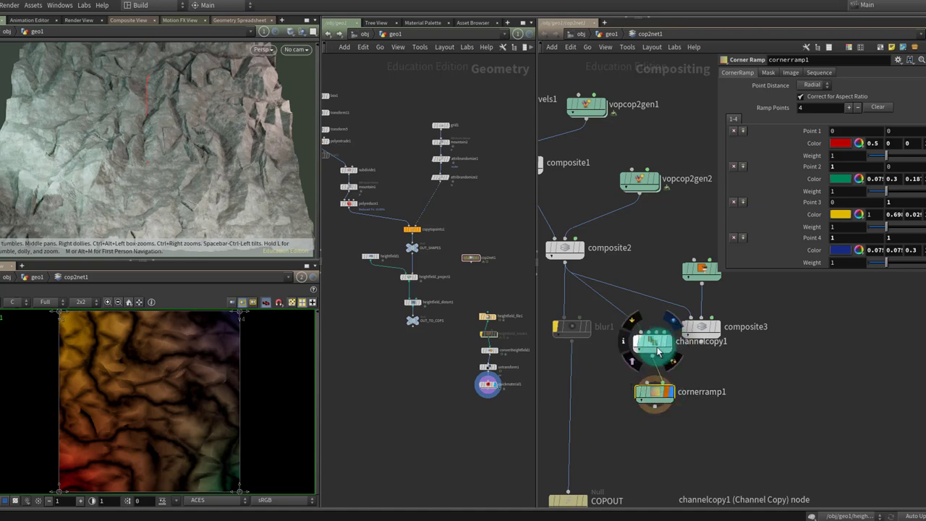
left_click_drag(659, 348, 659, 356)
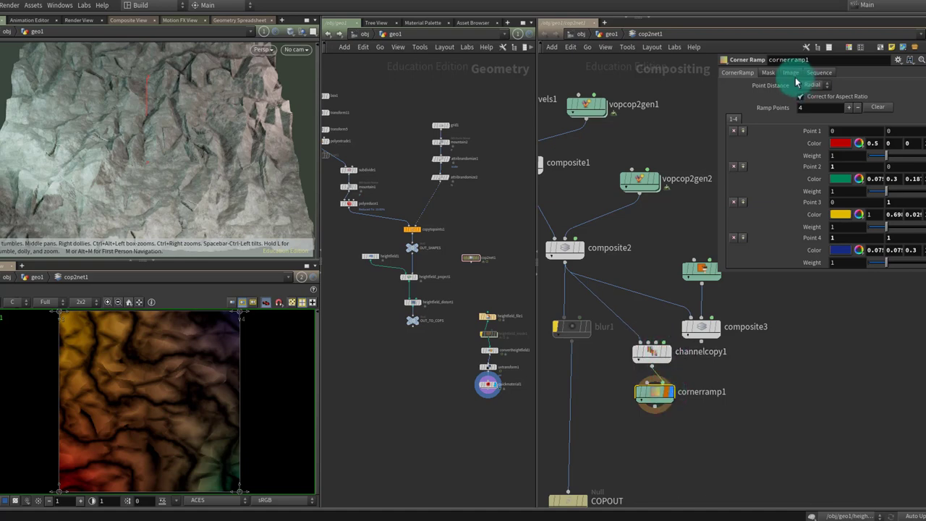
Step: Set cornerramp1's mask plane to C in its mask settings
left_click(771, 72)
left_click(818, 97)
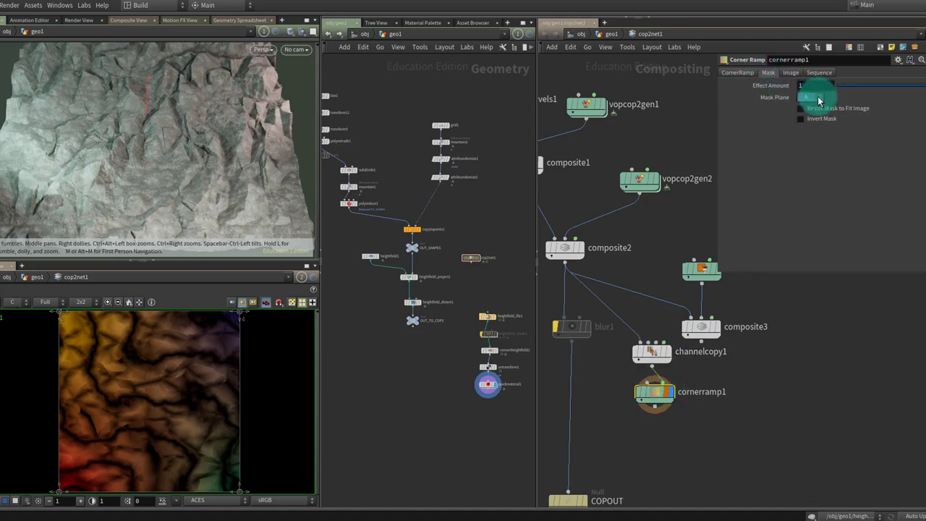
left_click(810, 118)
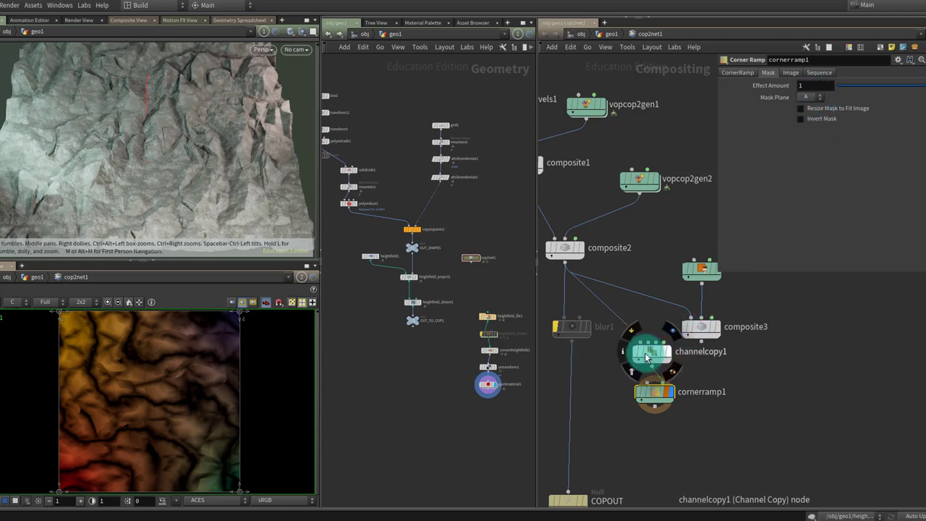
left_click(826, 97)
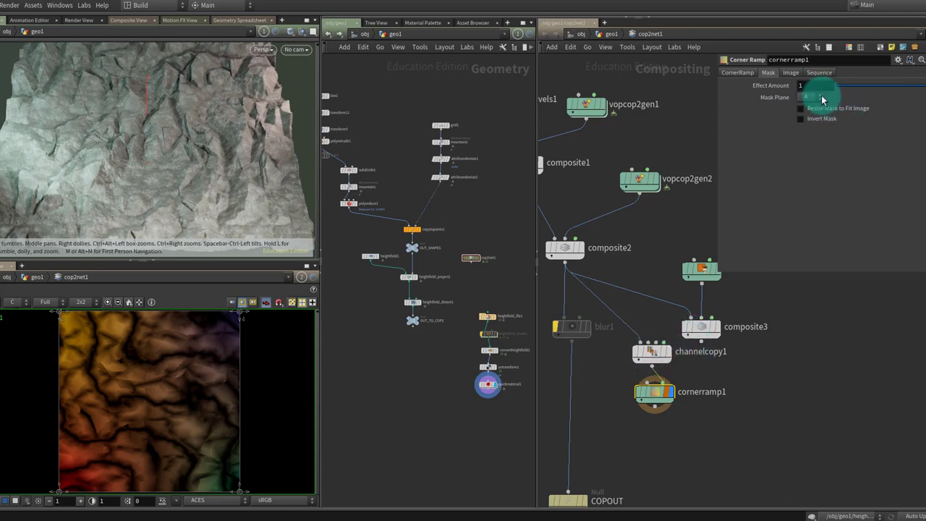
left_click(812, 107)
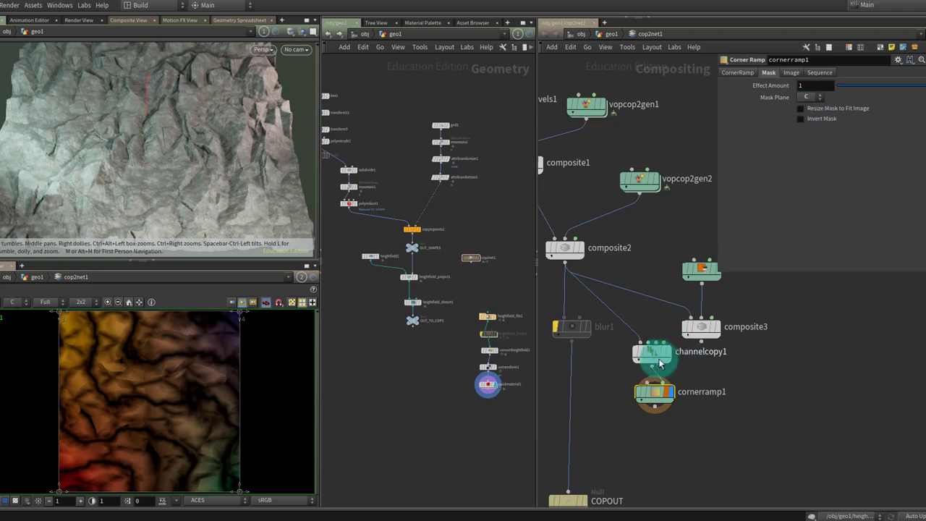
Step: Test cornerramp1's masking with channelcopy1 bypassed, and re-enable channelcopy1
key("q")
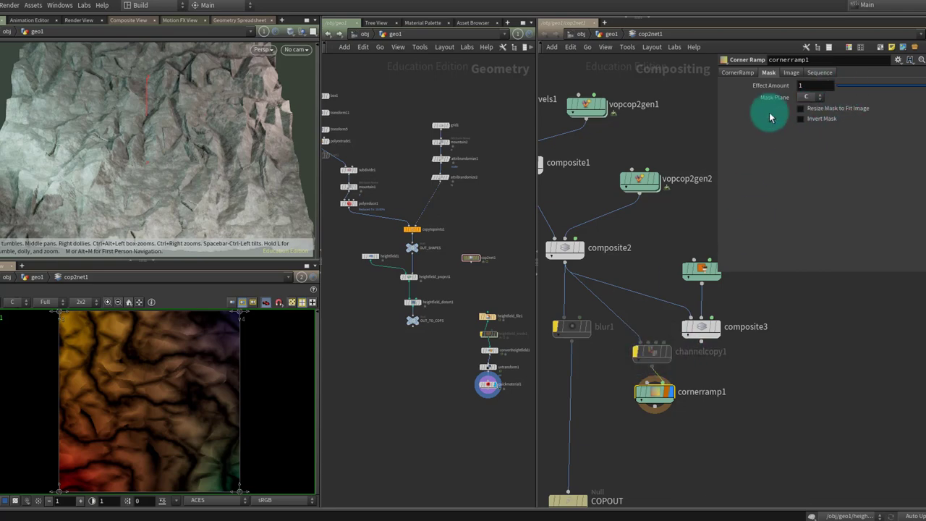
left_click(810, 99)
key("q")
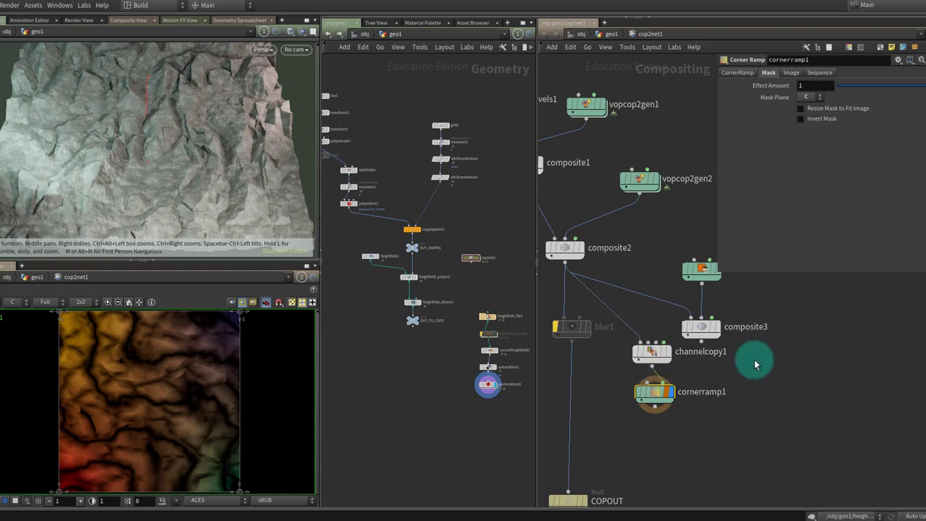
left_click(816, 124)
left_click(816, 124)
left_click(815, 123)
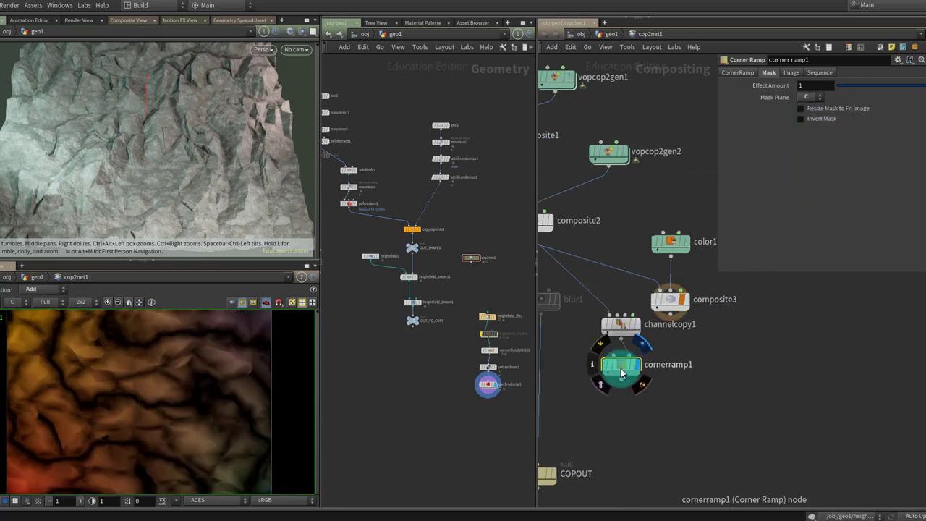
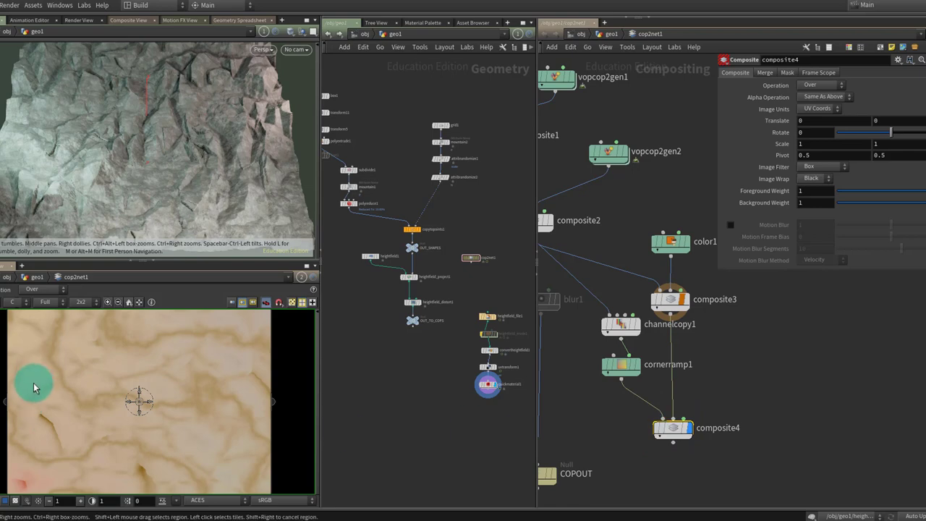
Step: Inspect the outputs of composite3, color1 and composite2, comparing composite3's colour and alpha planes
left_click(671, 299)
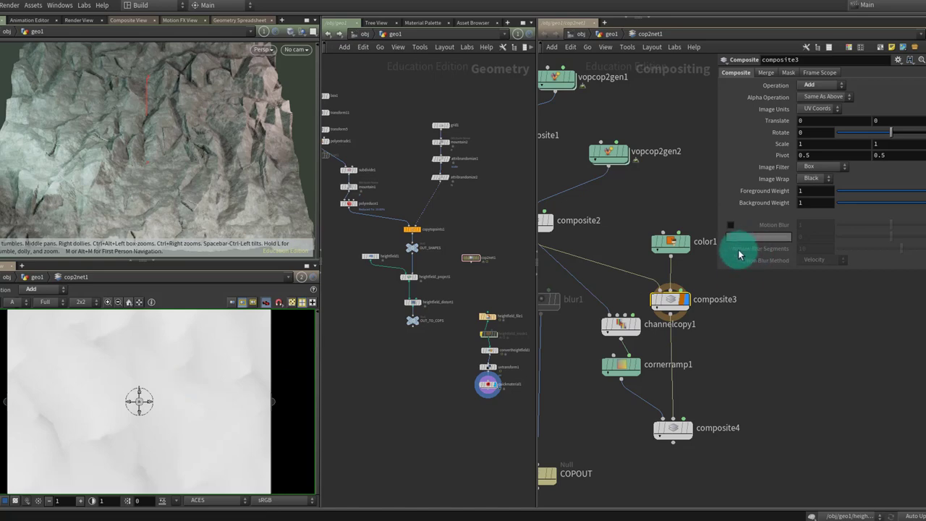
mouse_move(688, 244)
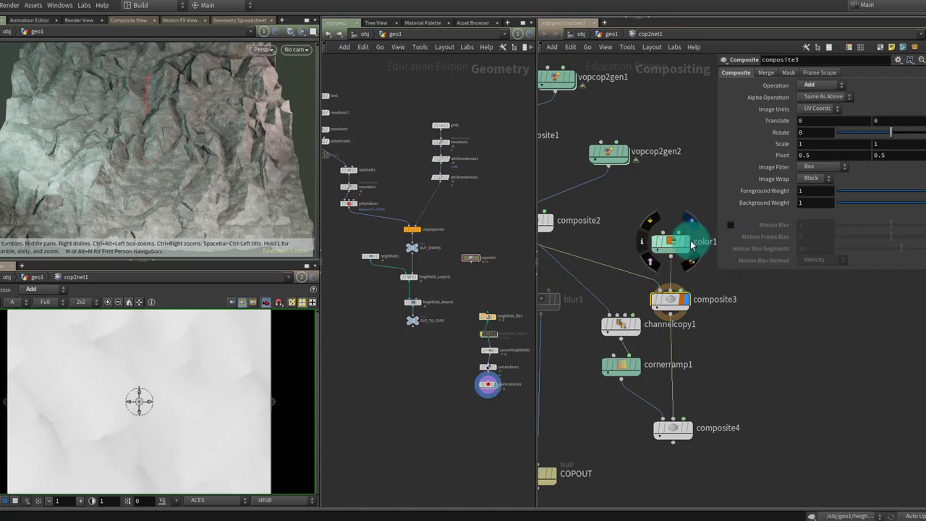
left_click(688, 245)
left_click(673, 248)
left_click(687, 302)
left_click(675, 302)
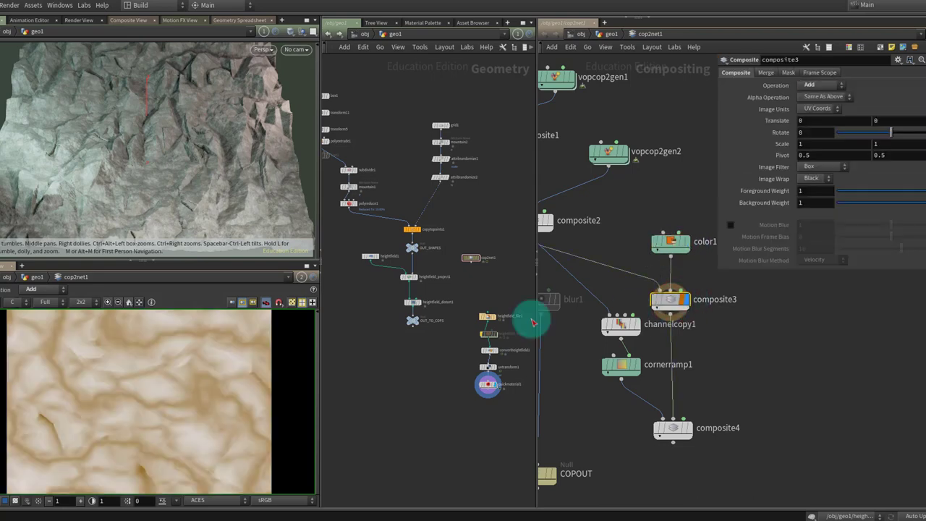
key("a")
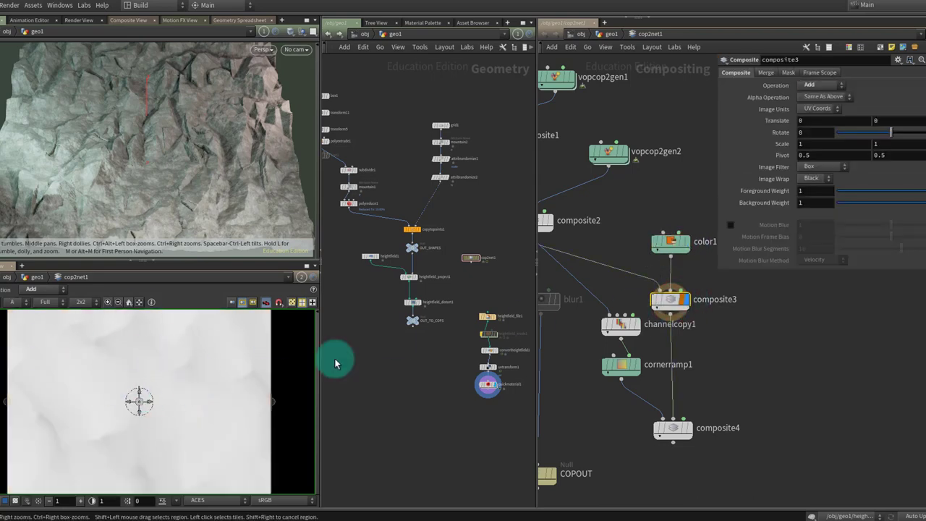
left_click(543, 221)
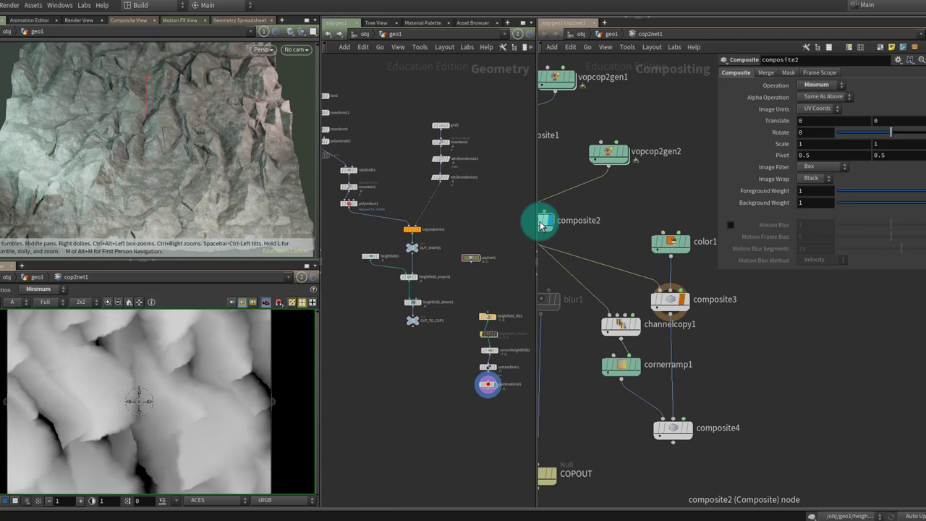
Step: Move vopcop2gen2 above color1, connect it to composite3's mask input, and display composite3
middle_click_drag(649, 216, 623, 212)
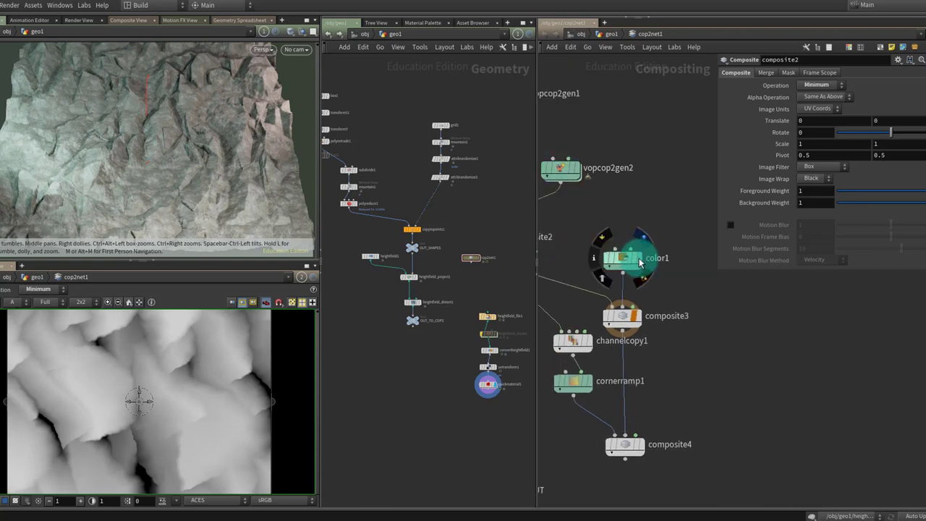
left_click(639, 264)
left_click(575, 170)
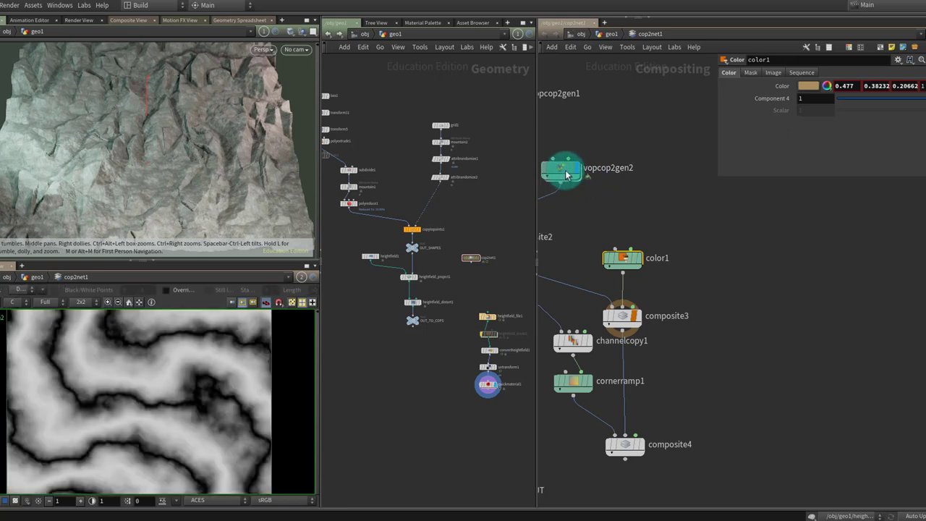
left_click_drag(567, 174, 635, 136)
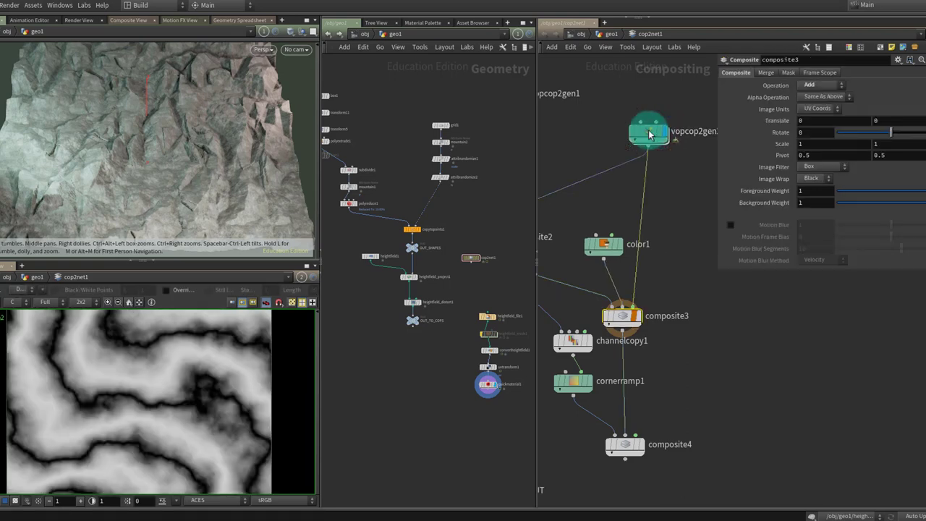
left_click(631, 316)
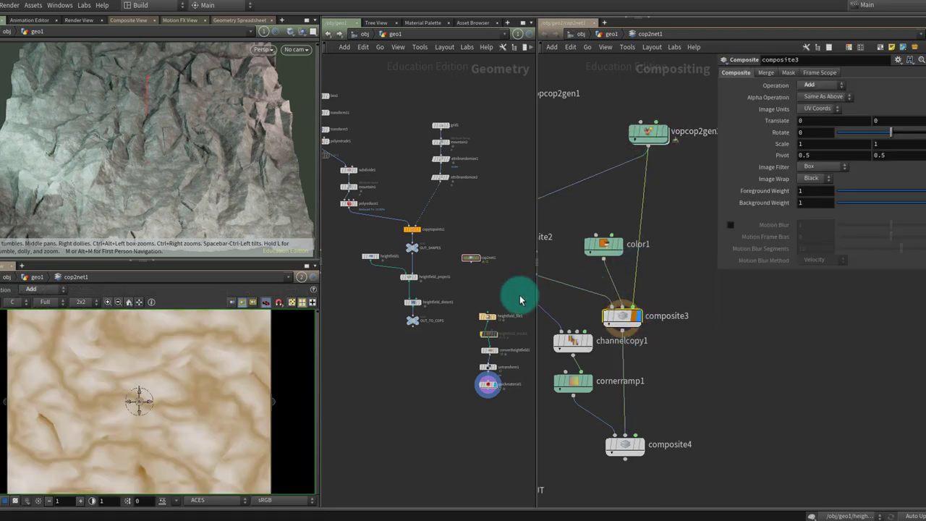
Step: Check composite3's alpha plane and compare vopcop2gen2's alpha and colour planes as the mask source
key("a")
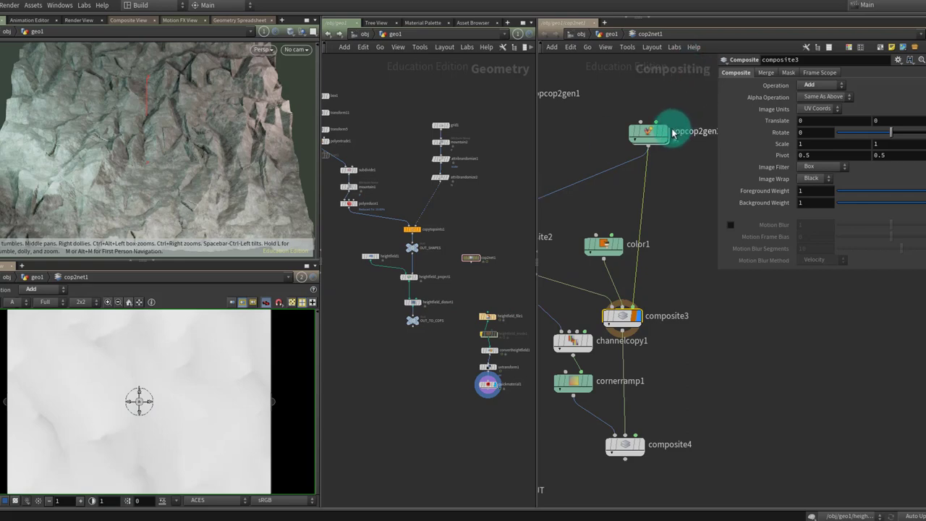
left_click(665, 134)
left_click(648, 135)
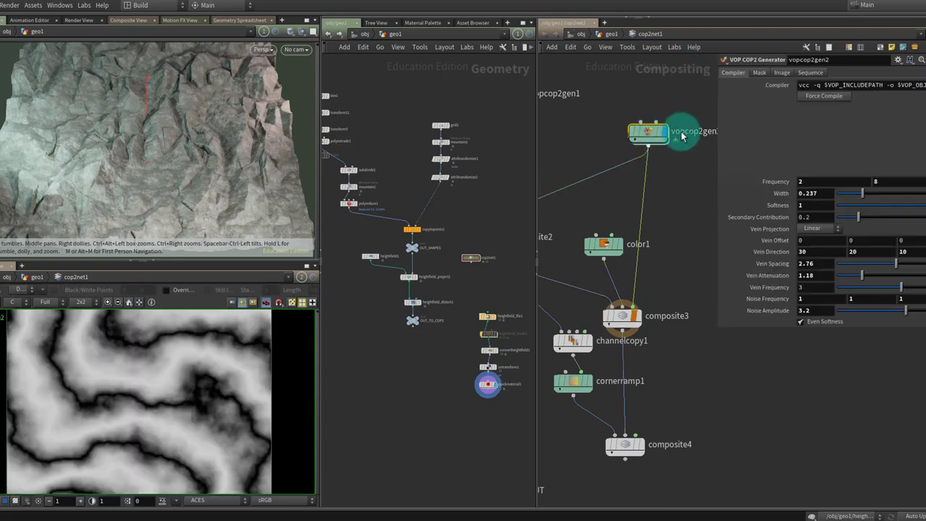
key("a")
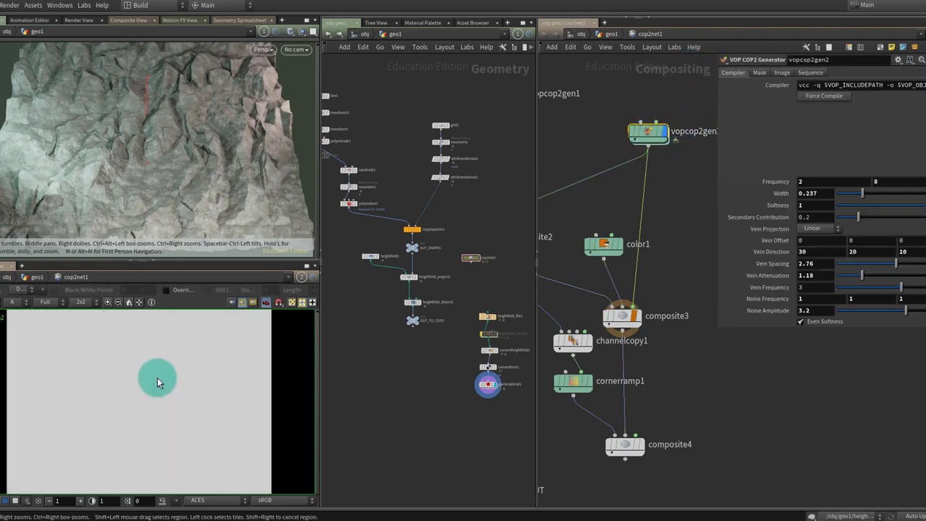
key("c")
key("a")
key("c")
key("a")
key("c")
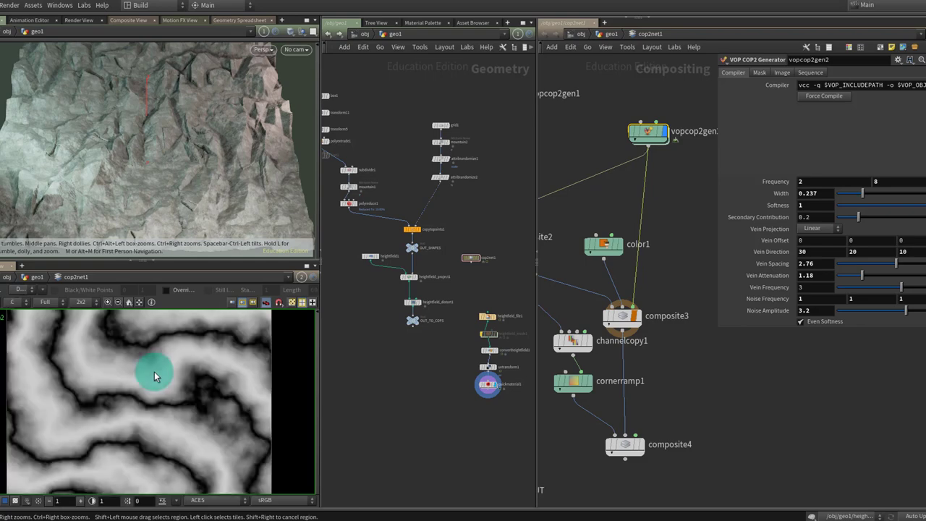
key("a")
key("c")
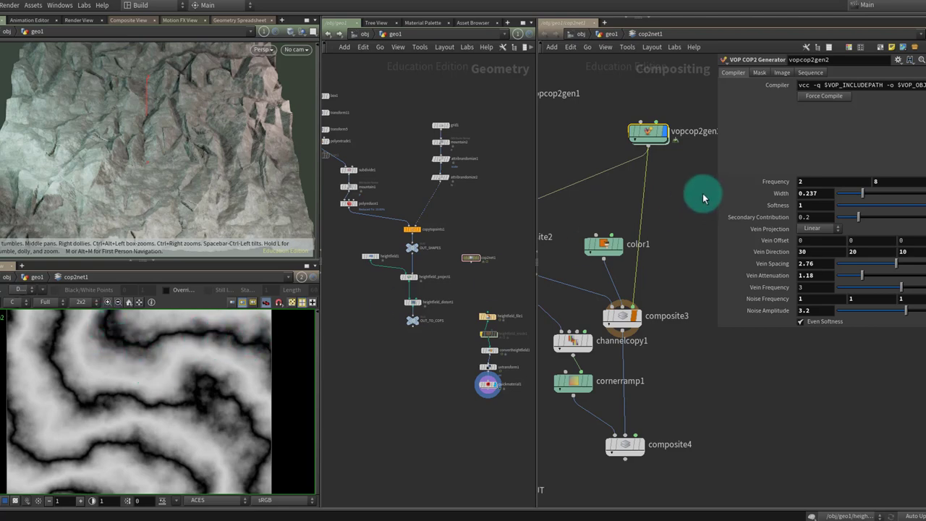
Step: Display composite3 and try to set the plane of its operation mask to C
left_click(636, 316)
left_click(623, 317)
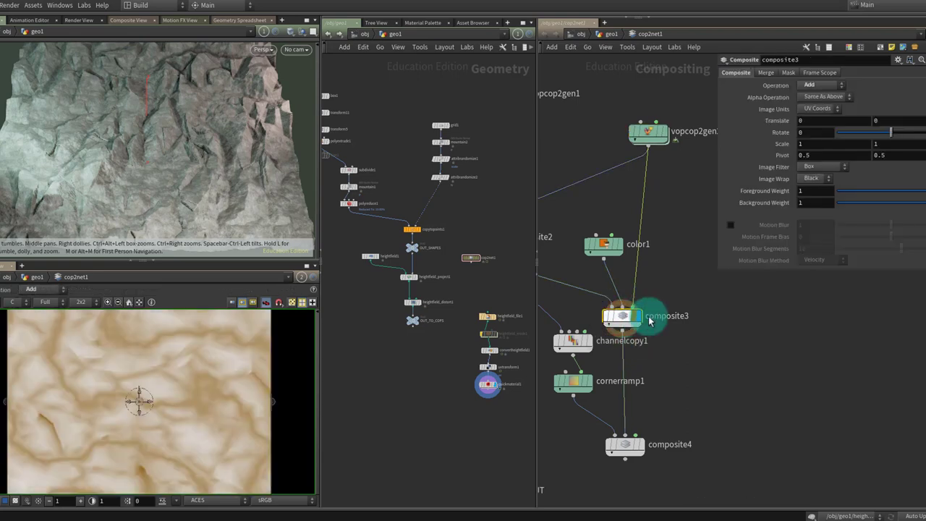
left_click(788, 72)
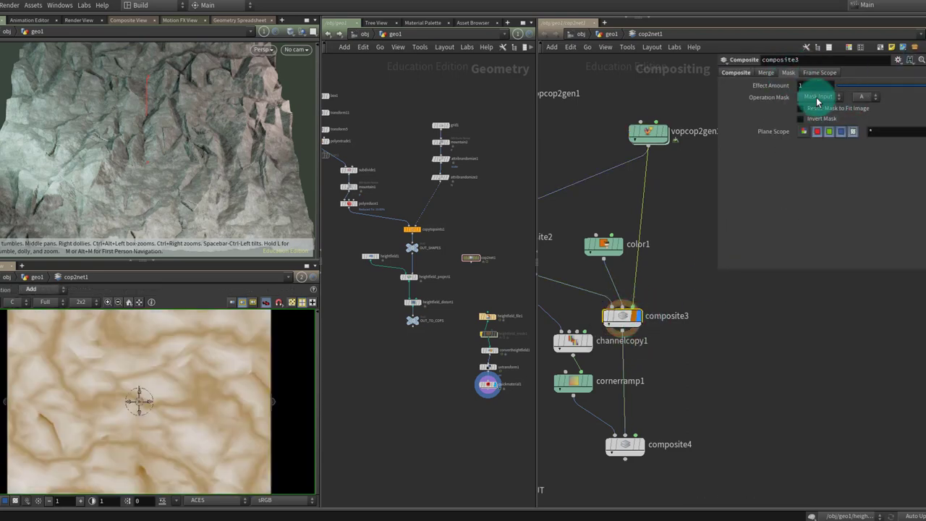
left_click(862, 97)
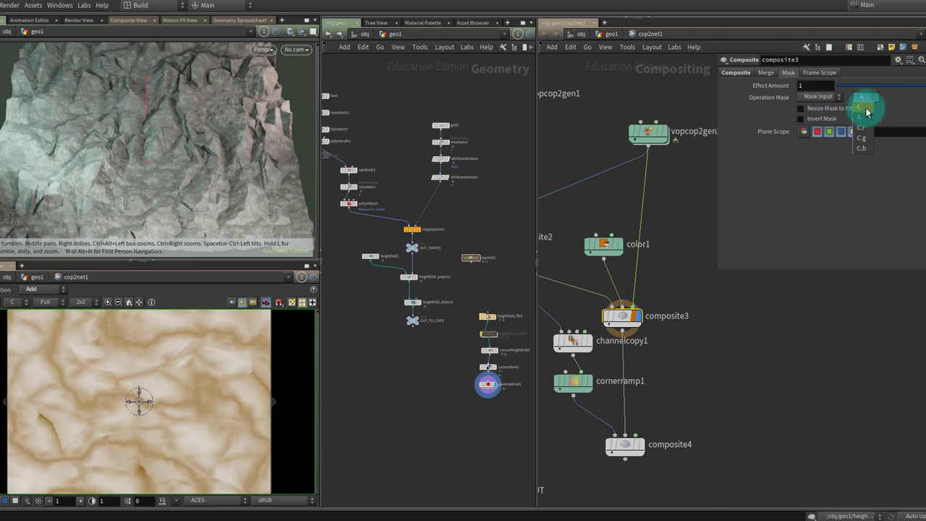
left_click(867, 115)
Step: Change color1 to a saturated blue with hue 217 and saturation 0.961
middle_click_drag(669, 239, 698, 257)
left_click(631, 265)
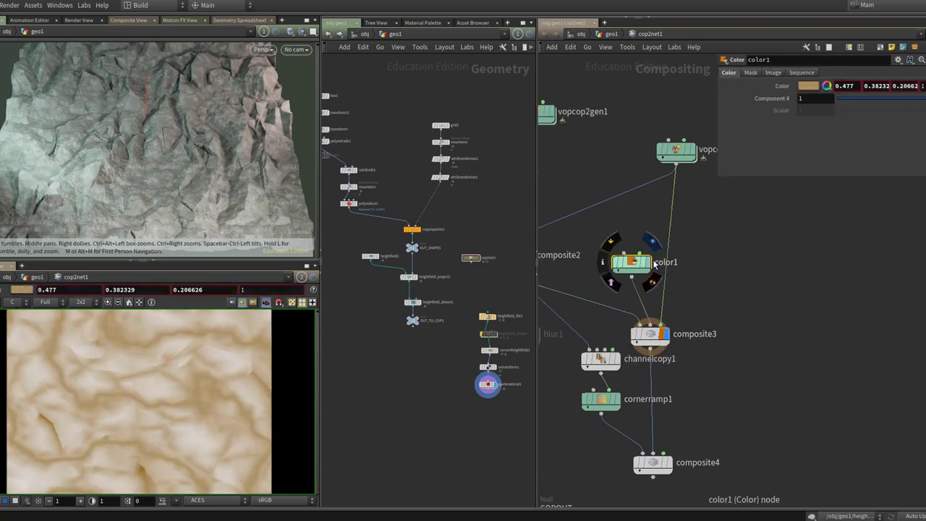
left_click(809, 85)
left_click(648, 121)
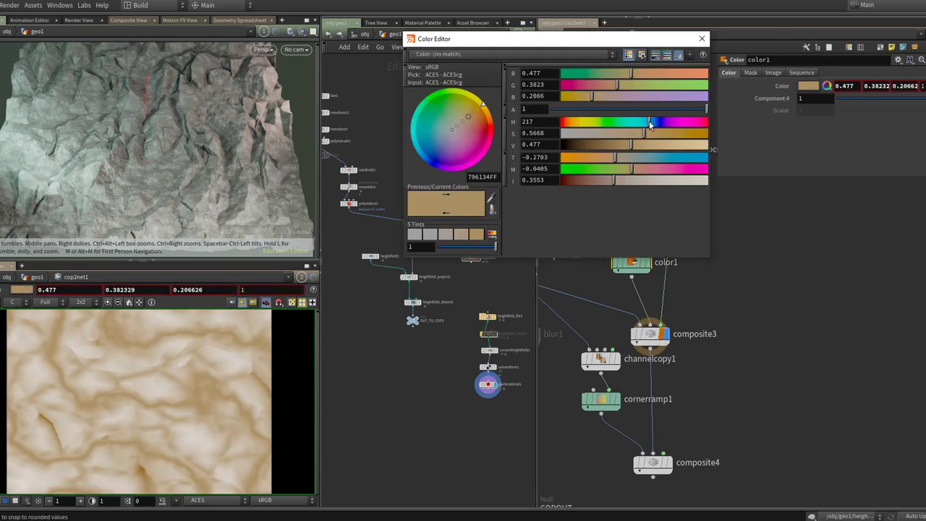
left_click_drag(683, 133, 702, 140)
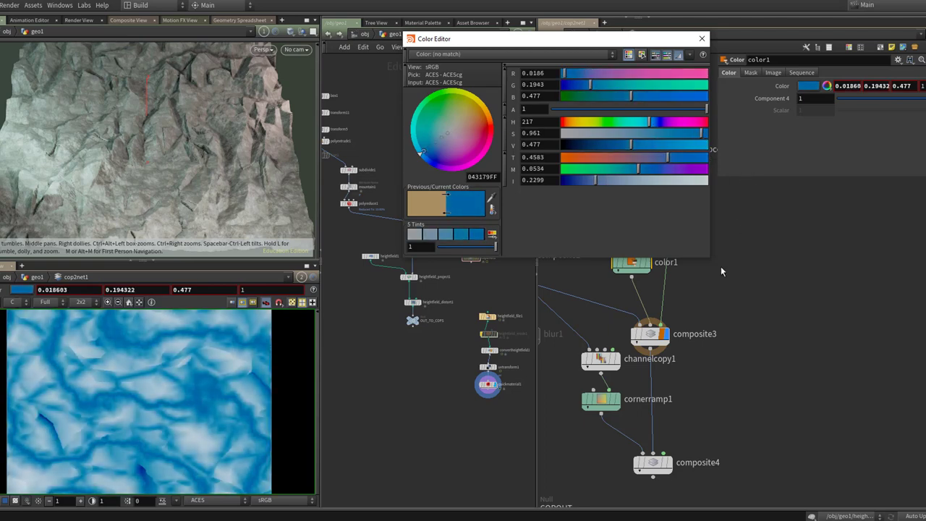
Step: Close the colour editor and set composite3's operation mask to plane C of the mask input
left_click(649, 334)
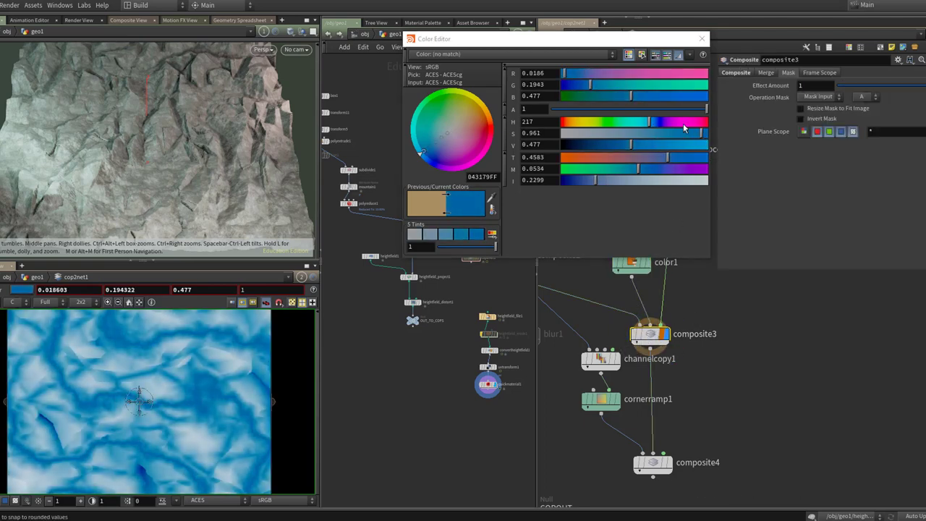
left_click(702, 38)
left_click(864, 98)
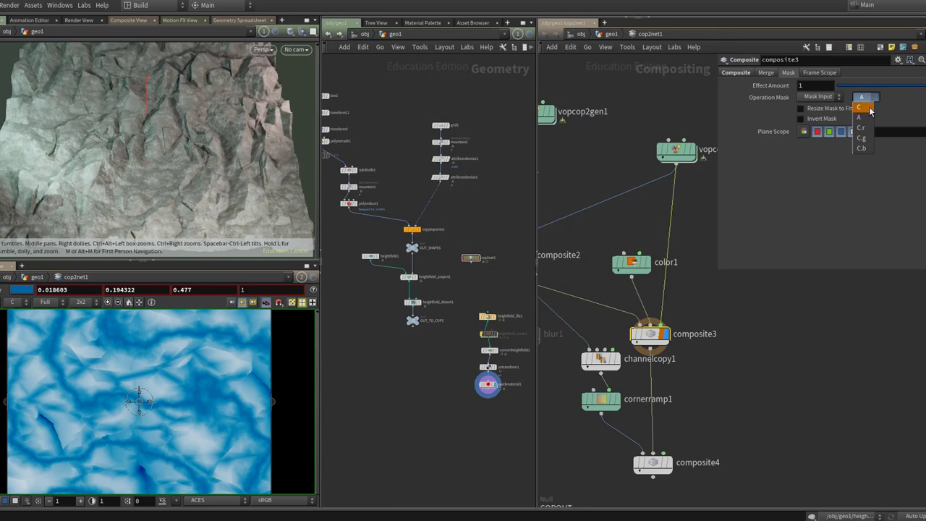
left_click(871, 110)
Step: Compare the plain color1 and the vopcop2gen2 mask pattern with the masked composite3 output
left_click(632, 264)
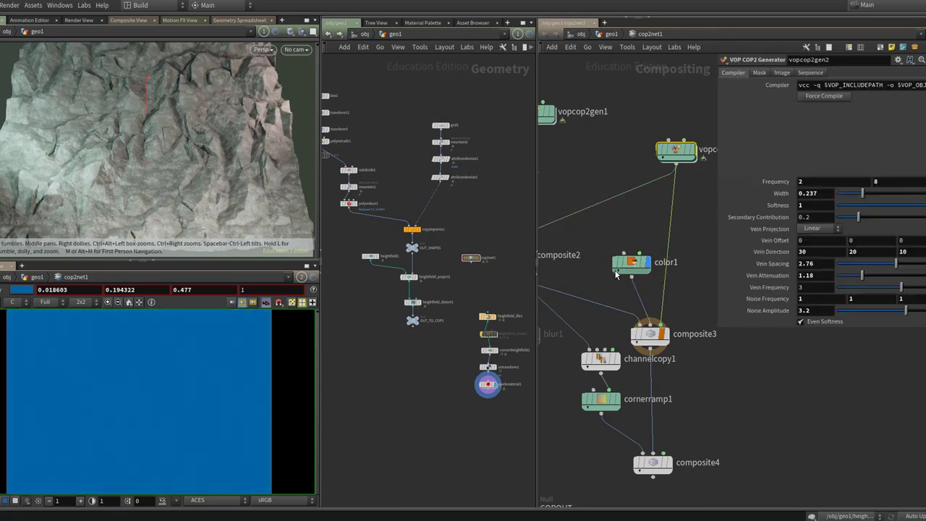
left_click(684, 153)
left_click(683, 154)
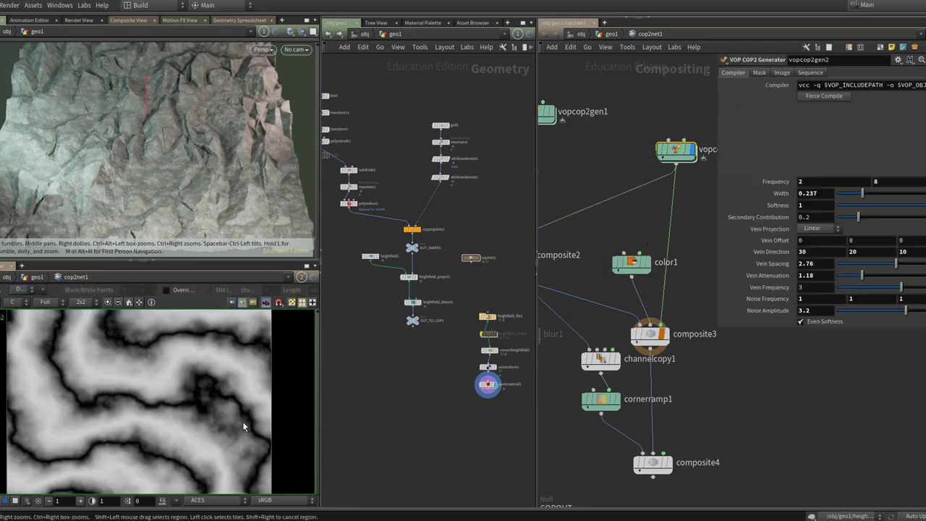
left_click(661, 334)
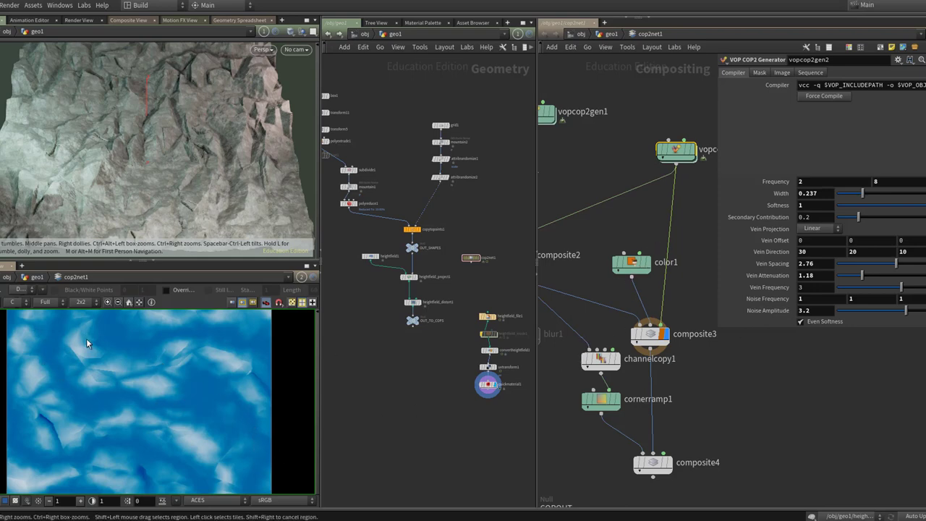
Step: Examine the cornerramp1 output and the combined result in composite4
middle_click_drag(600, 354, 646, 297)
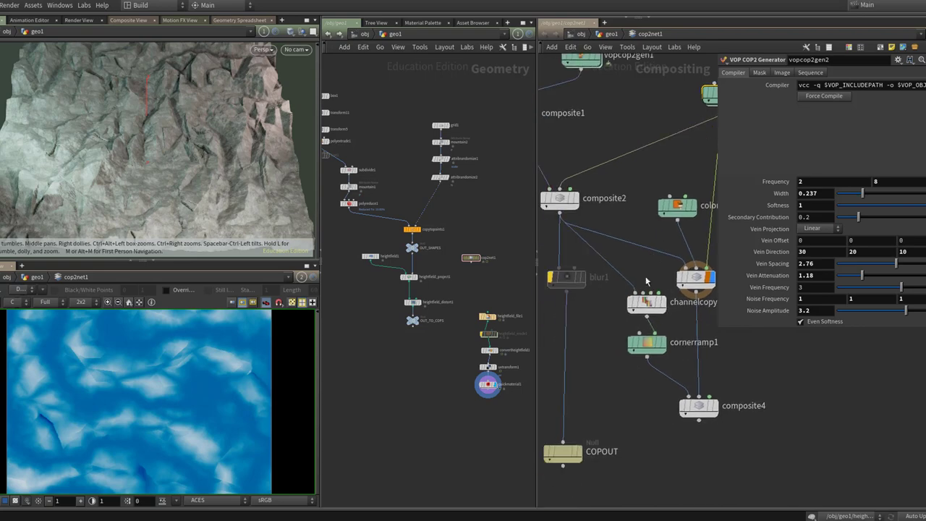
left_click(660, 344)
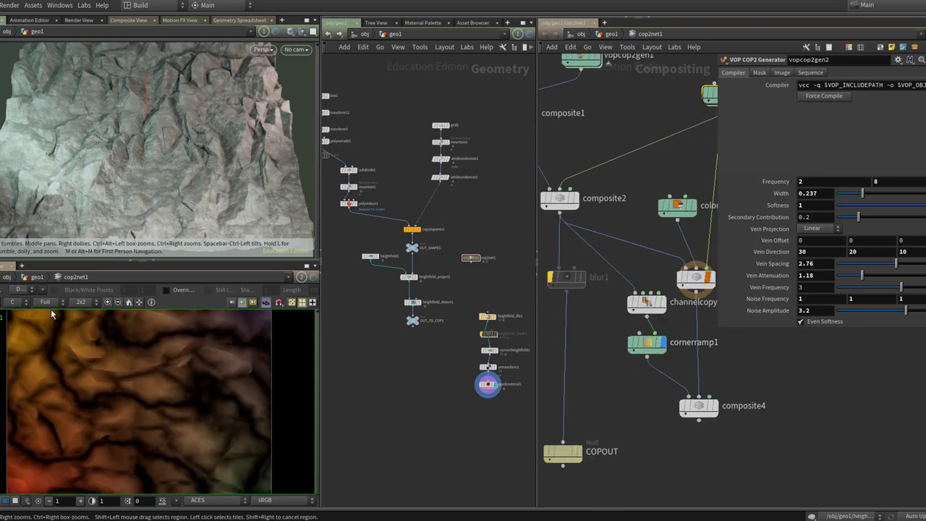
left_click(713, 408)
left_click(699, 408)
Step: Add a Null node after composite4 and rename it COPOUT_C
key("Tab")
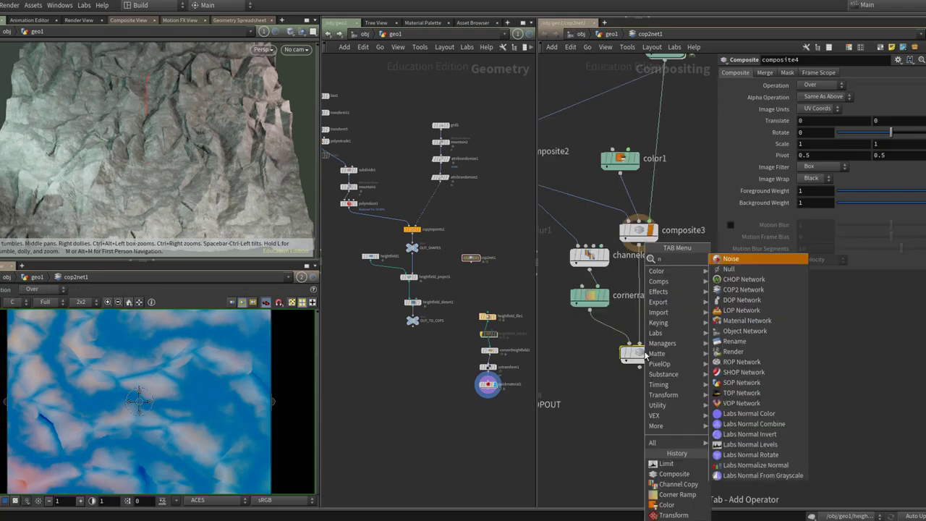
type("null")
key("Return")
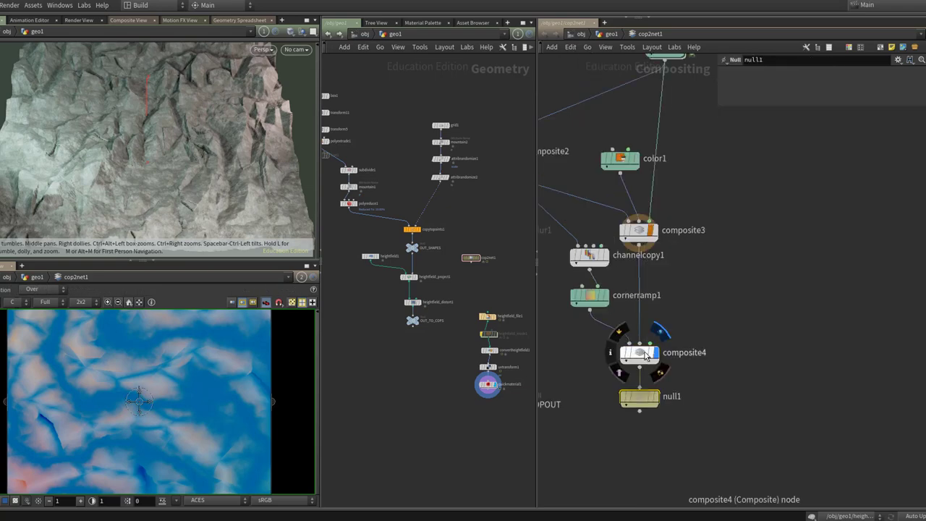
double_click(671, 397)
type("CO")
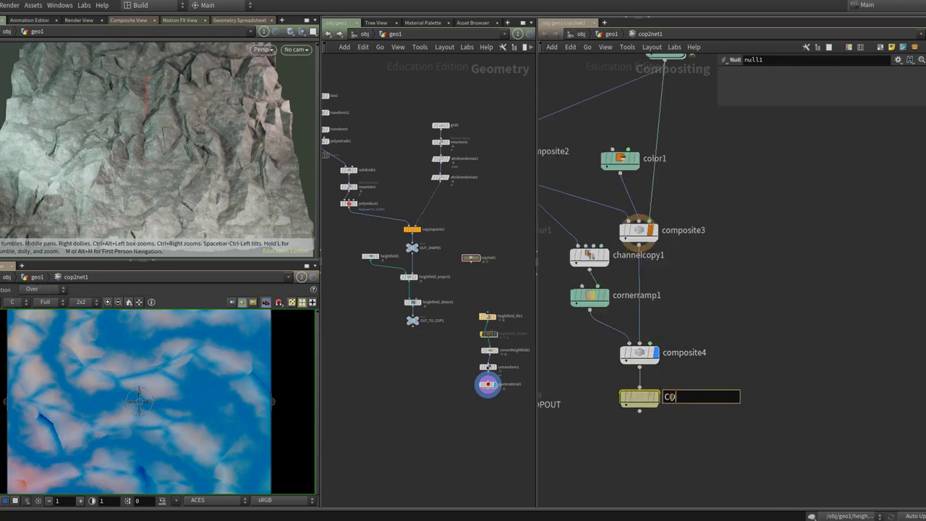
type("POUT_C")
key("Return")
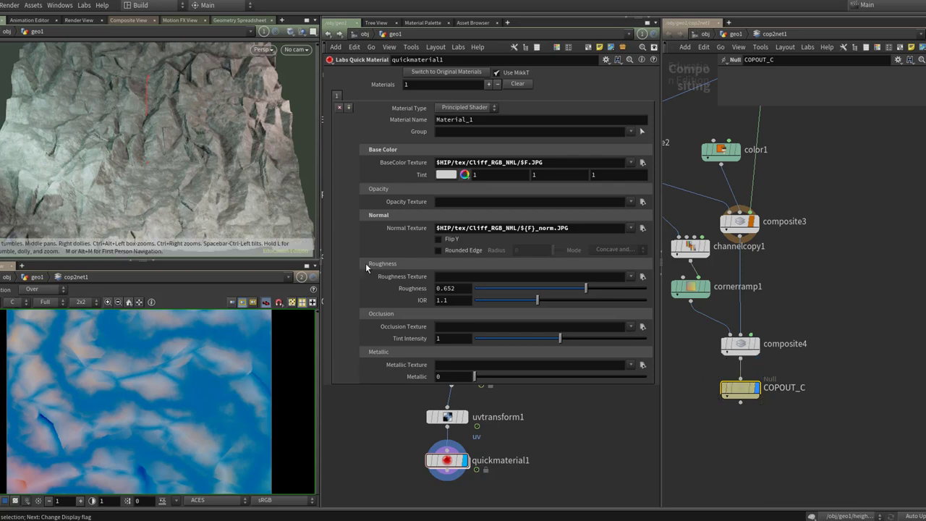
middle_click_drag(772, 437, 771, 400)
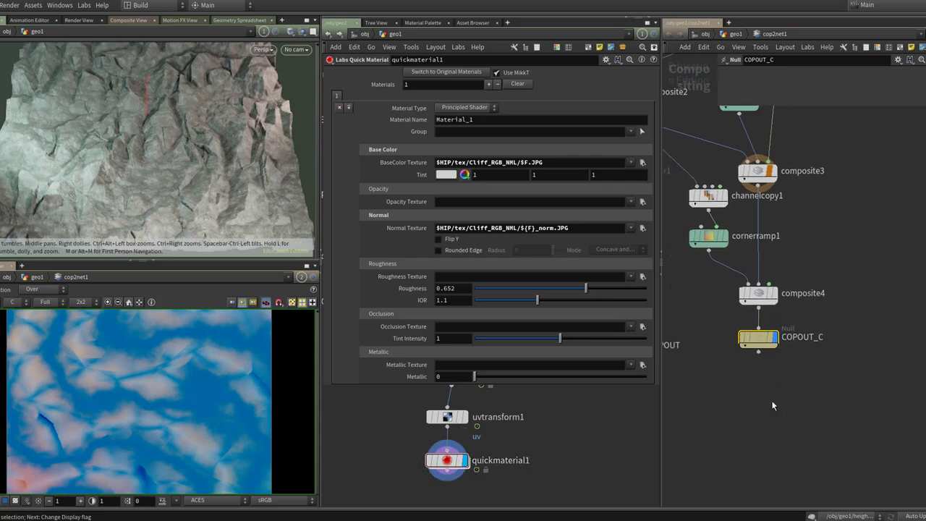
key("Tab")
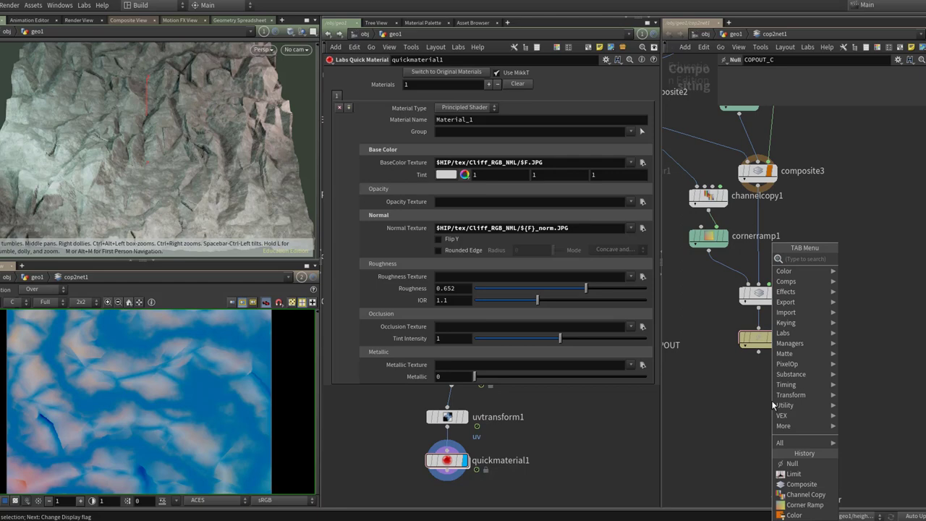
type("rop")
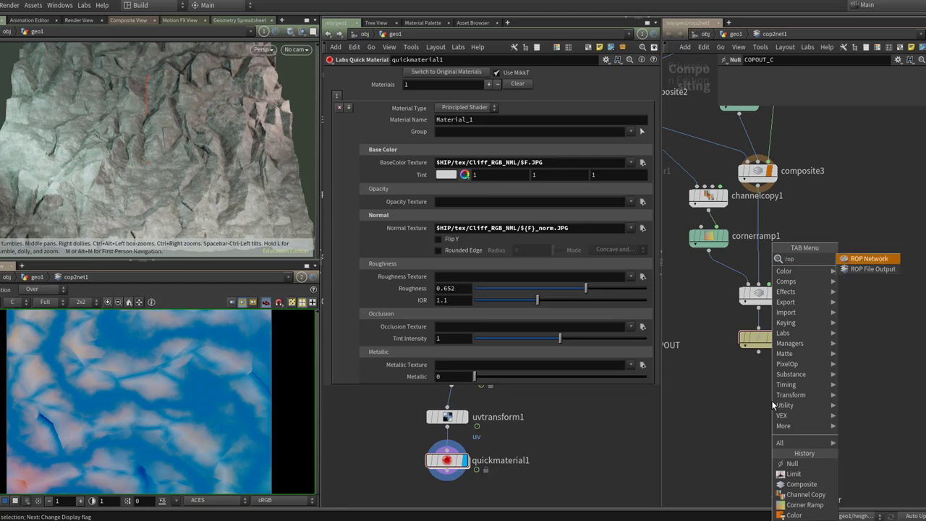
key("Down")
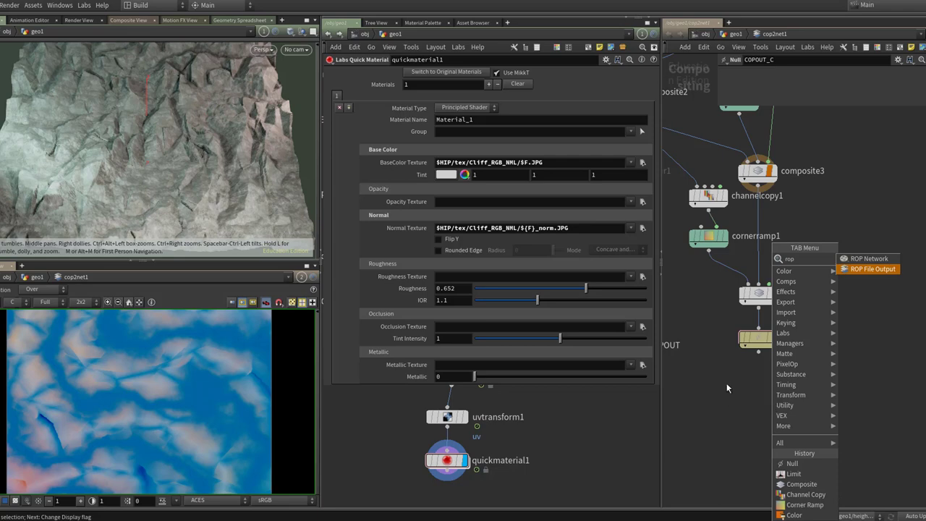
key("Escape")
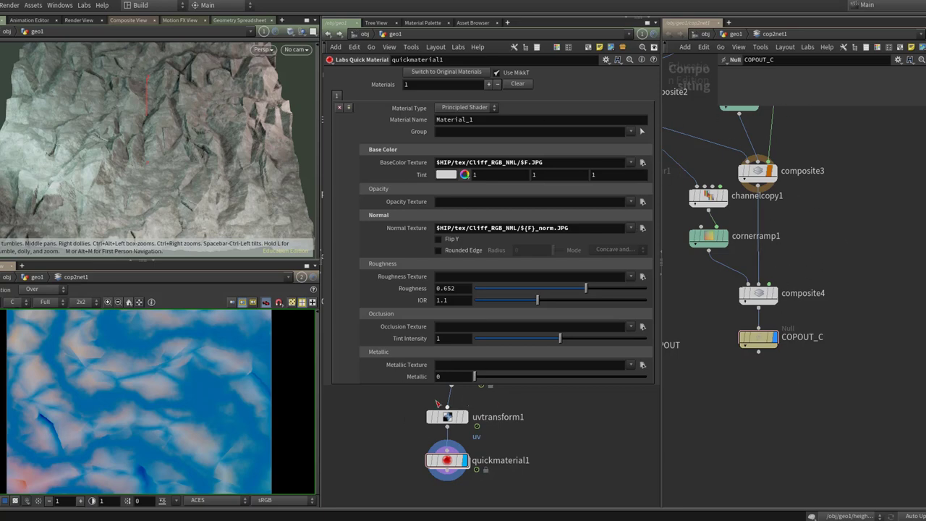
Step: Set quickmaterial1's base colour texture to the COP output path op:/obj/geo1/cop2net1/COPOUT_C
mouse_move(484, 468)
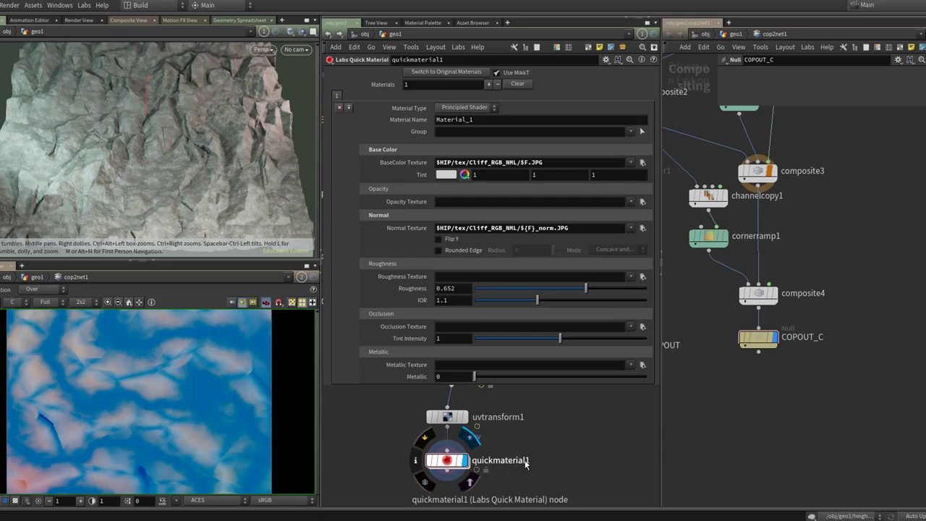
left_click(507, 163)
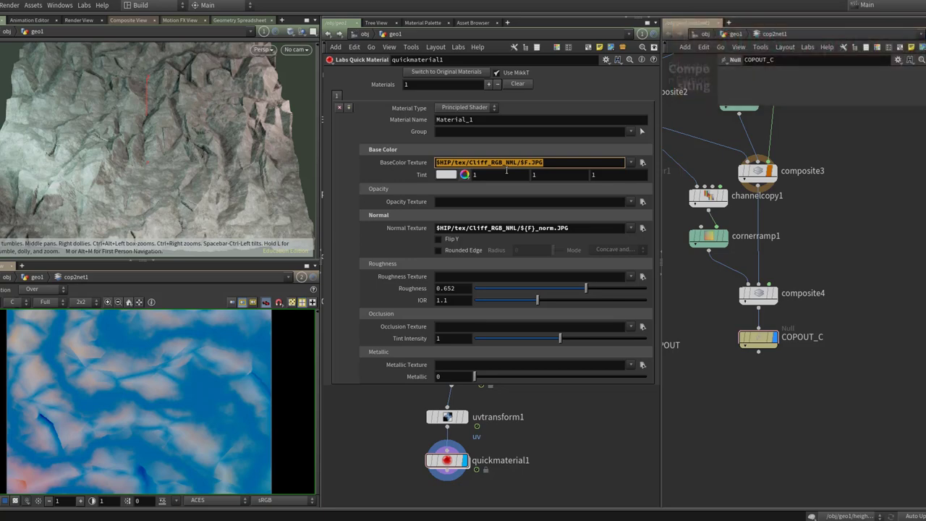
type("op:/obj/geo1/cop2net1/COP")
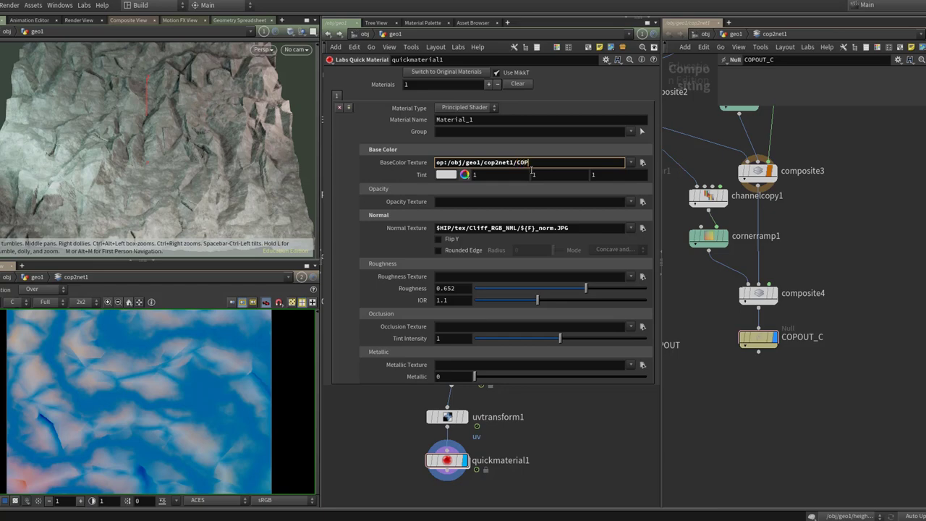
type("OUT_C")
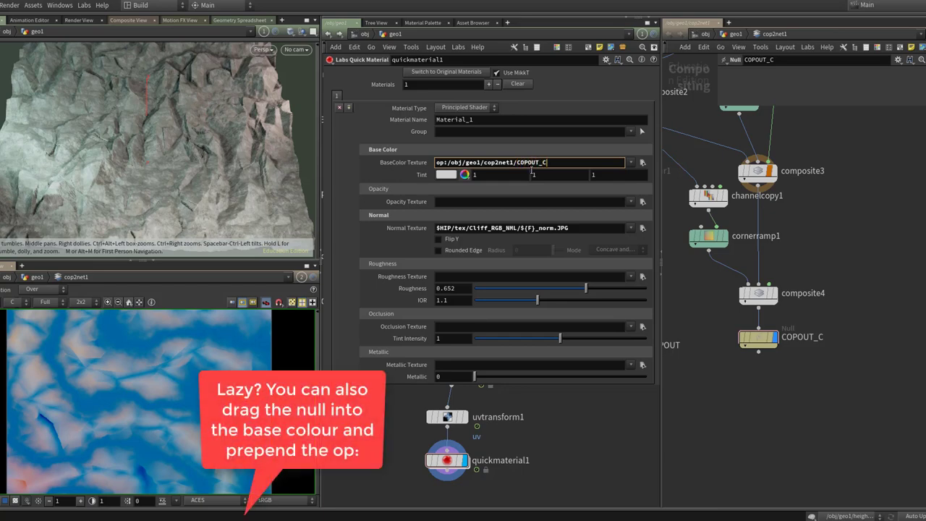
key("Return")
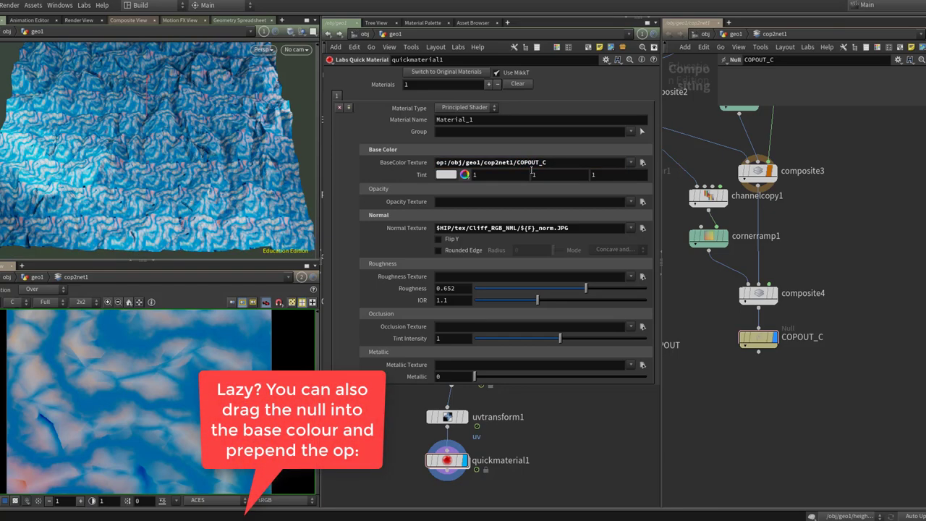
mouse_move(758, 339)
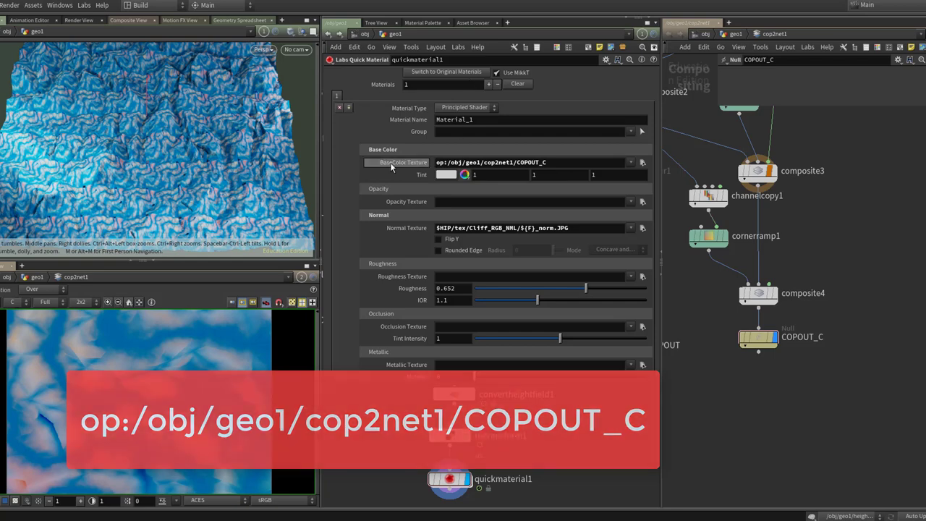
Step: Bypass uvtransform1 and clear the normal texture path in quickmaterial1
left_click(448, 440)
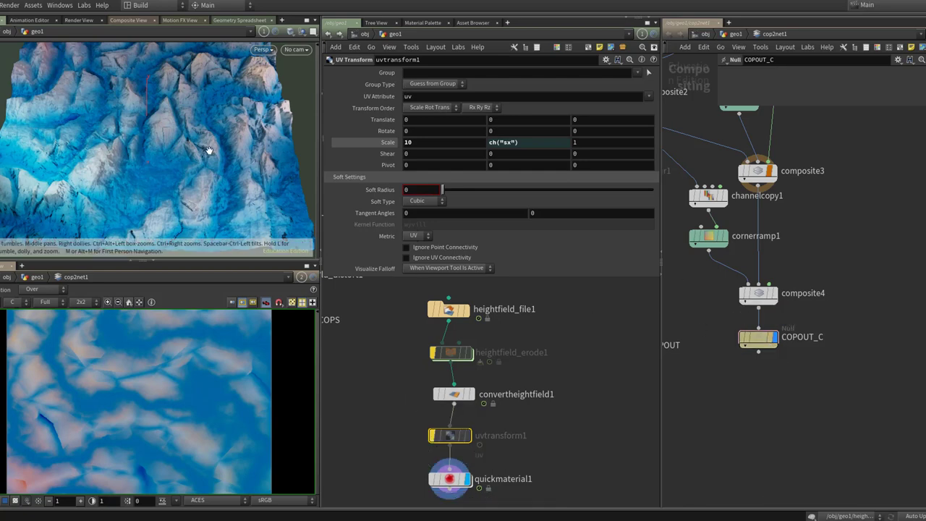
left_click_drag(150, 118, 140, 152)
left_click(450, 479)
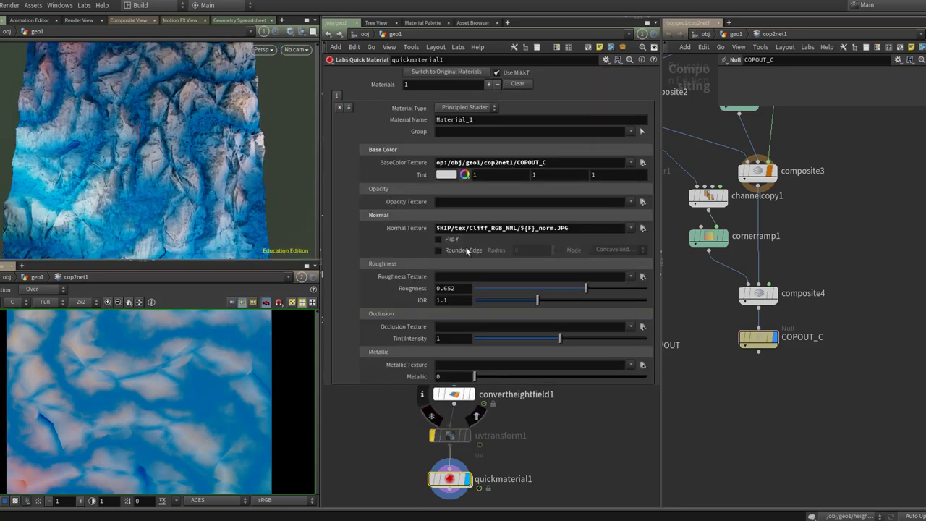
left_click_drag(594, 228, 371, 220)
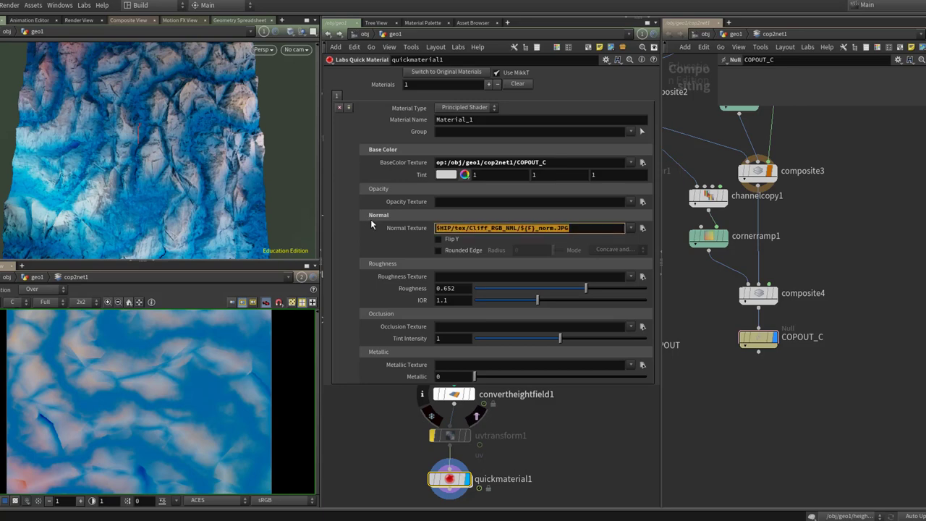
key("BackSpace")
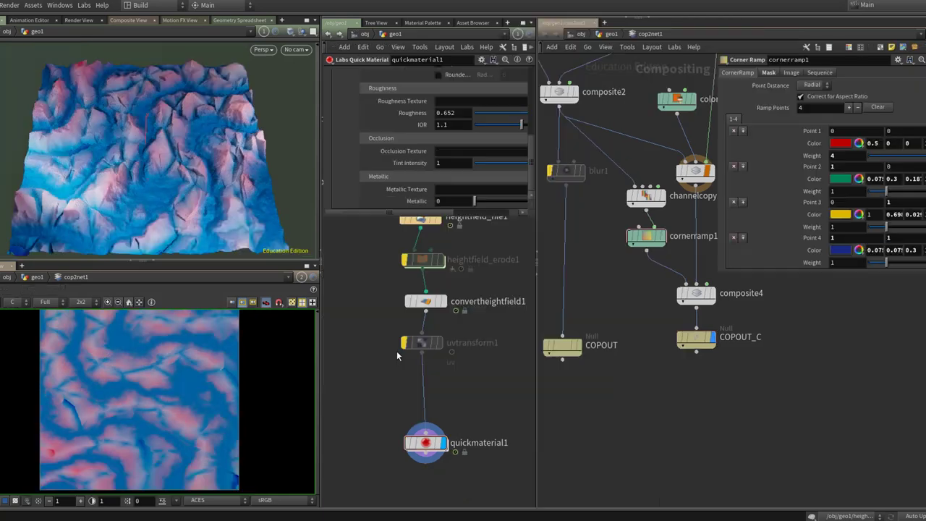
Step: Insert a Transform node between uvtransform1 and quickmaterial1 and set its Y rotation to 90 degrees
key("space+2")
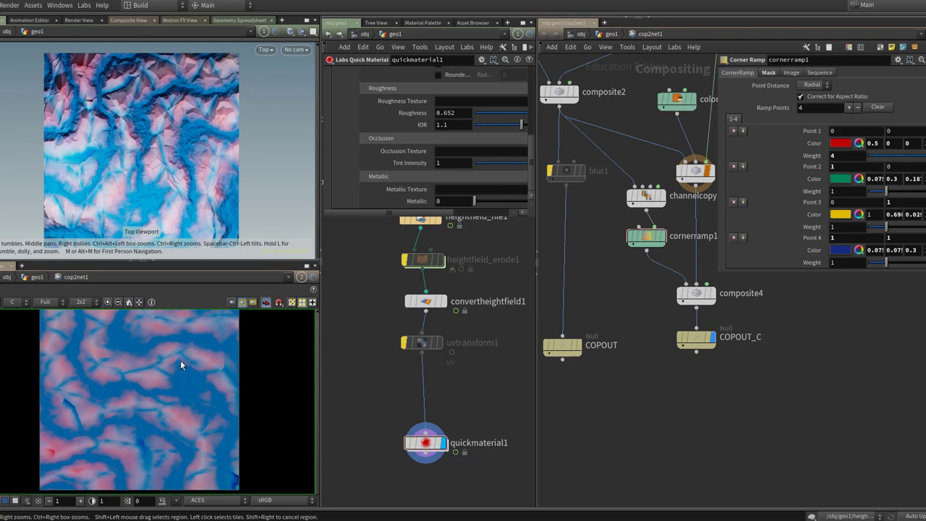
key("Tab")
type("t")
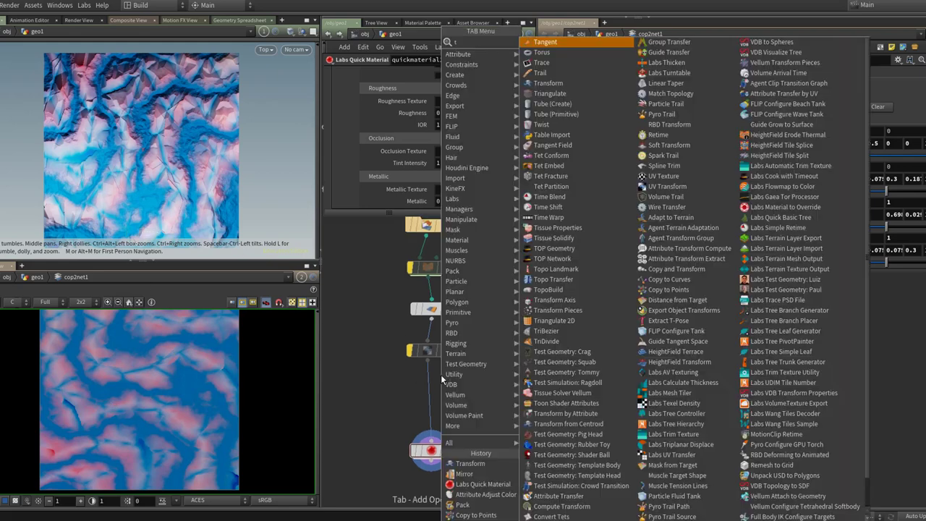
type("ransform")
key("Return")
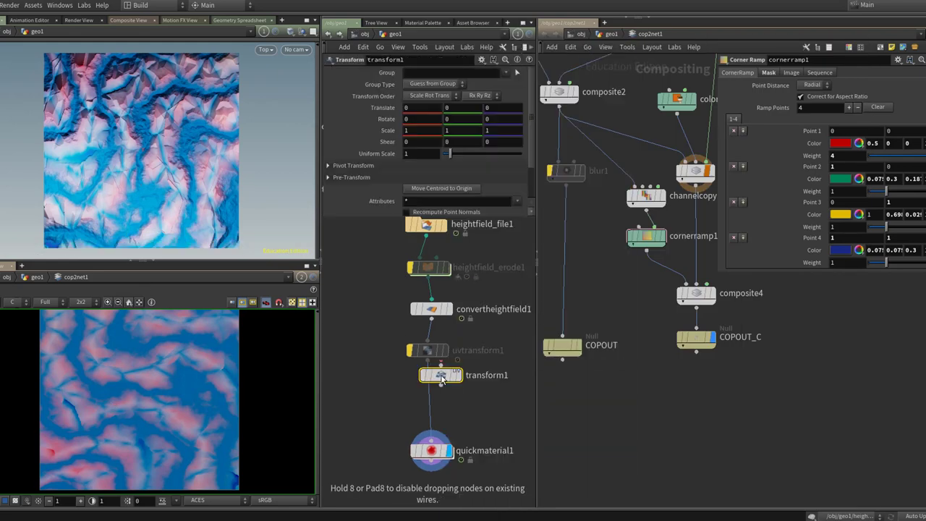
left_click(442, 376)
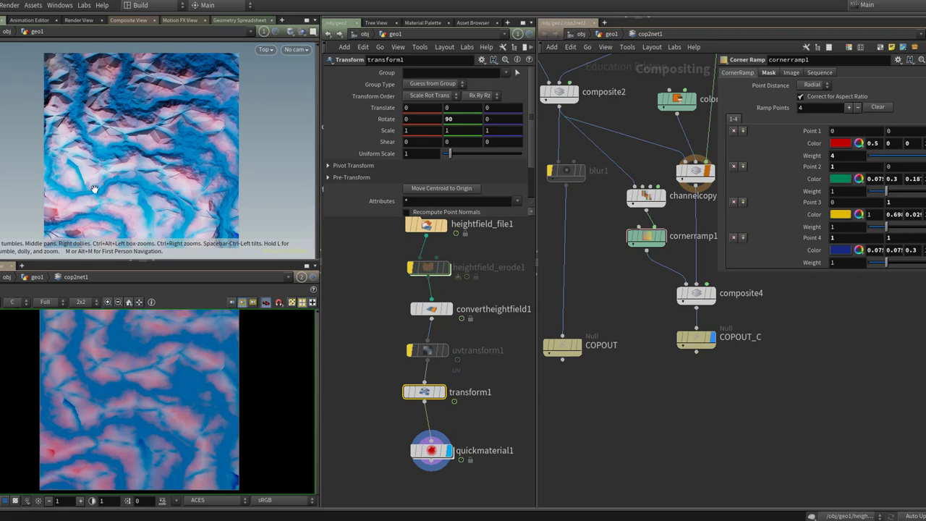
Step: Set cornerramp1's weights to 1 for point 1 and 4 for point 3
left_click(655, 239)
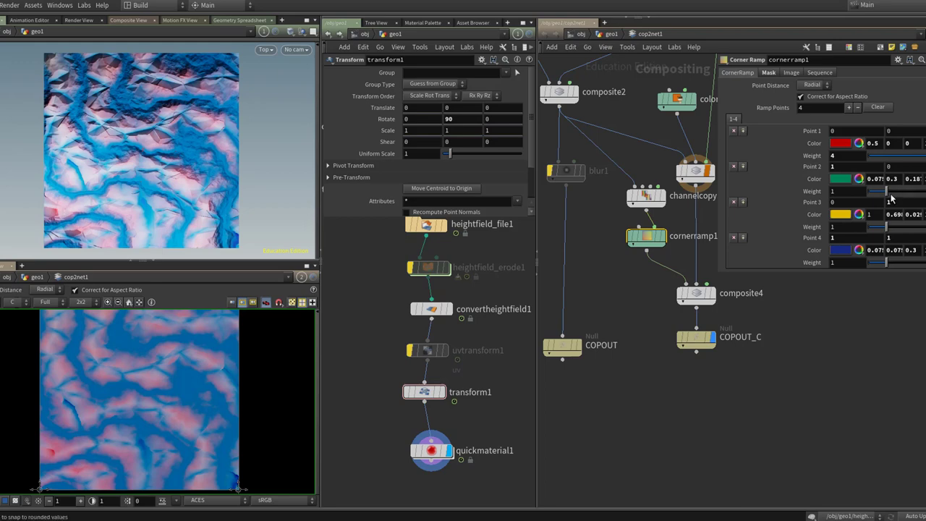
left_click(839, 156)
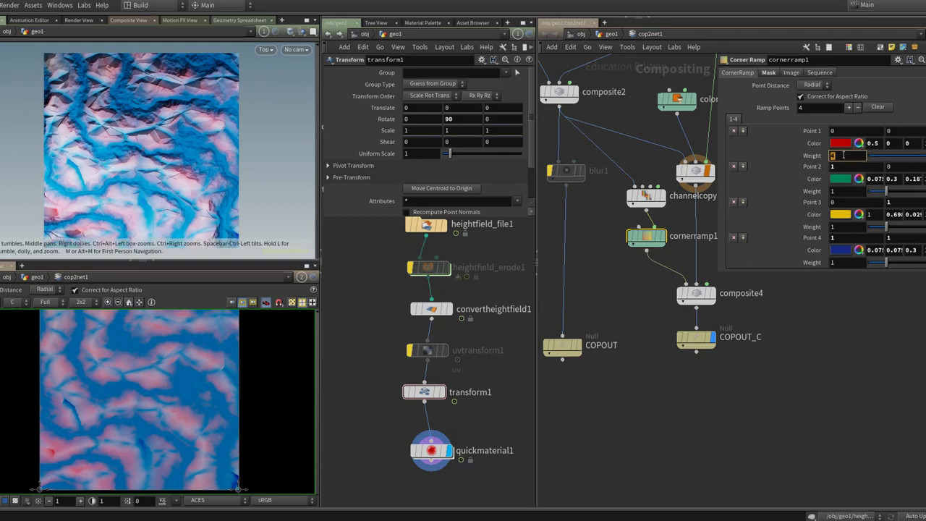
type("0")
left_click(838, 227)
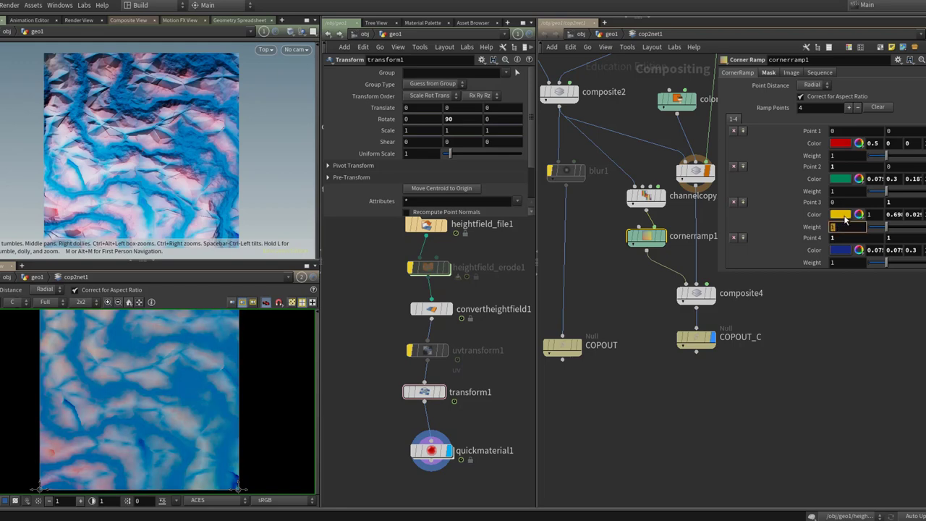
type("4")
key("Return")
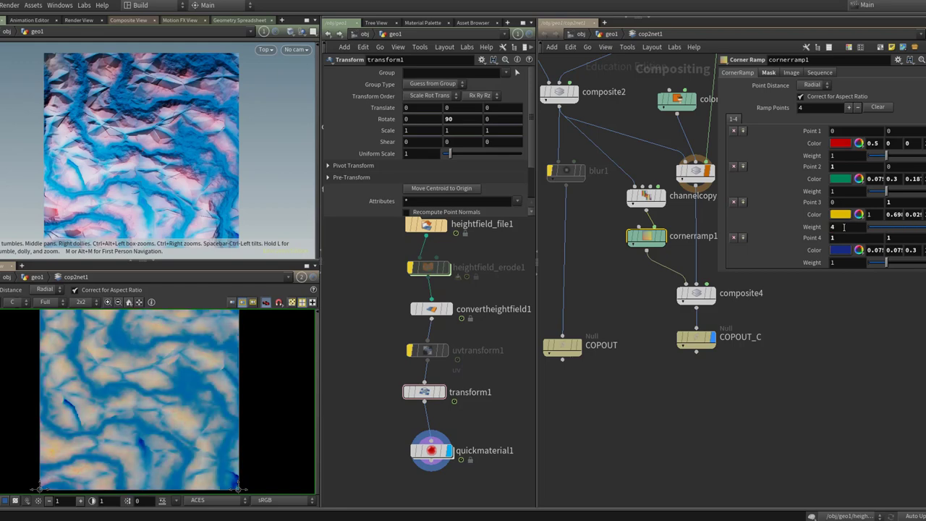
Step: Refresh the terrain's colour texture by lowering quickmaterial1's IOR to 0.98
mouse_move(563, 346)
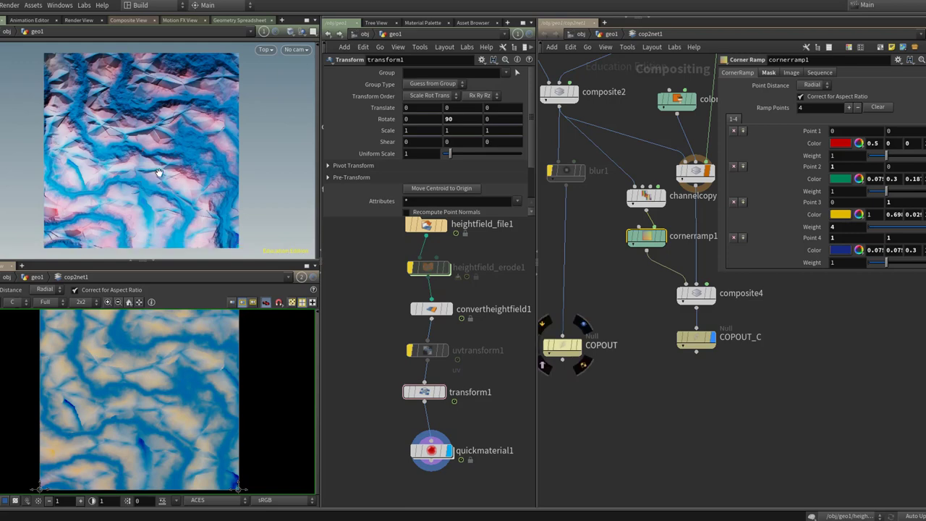
left_click(431, 451)
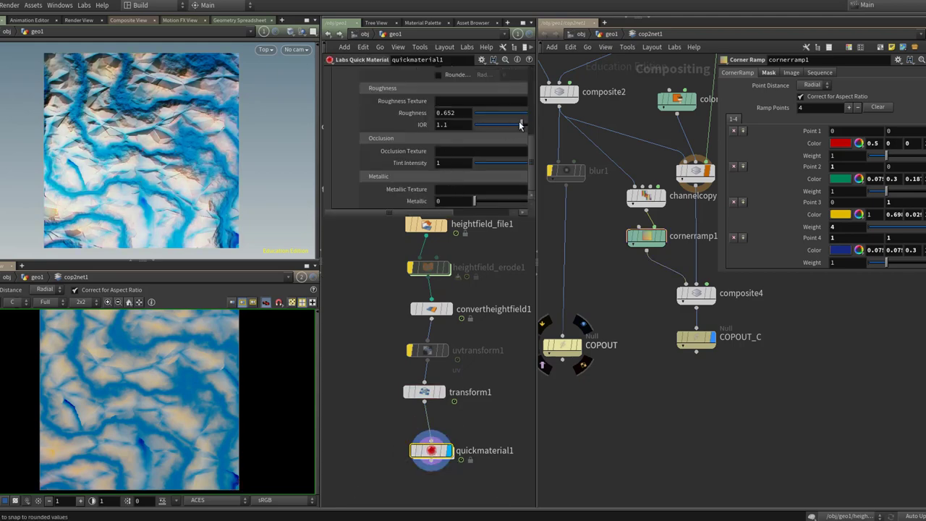
left_click_drag(519, 124, 518, 125)
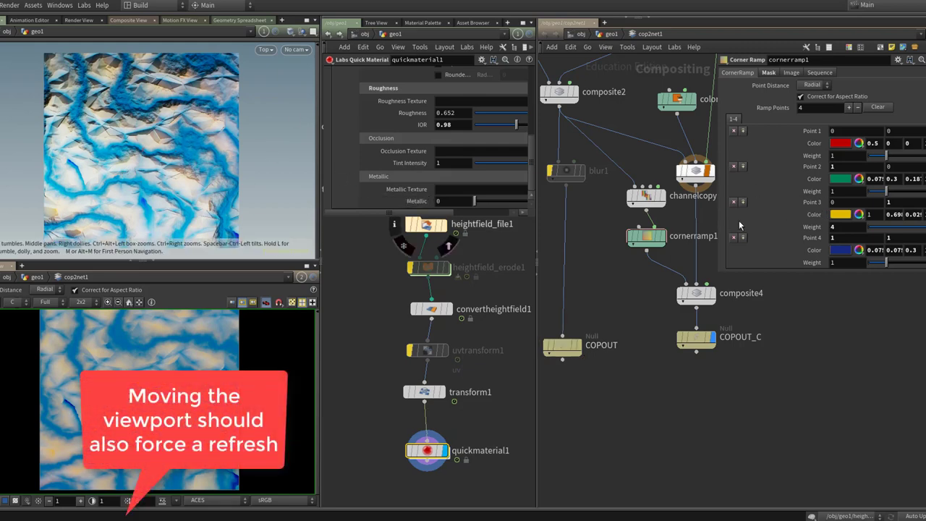
Step: Set the vein spacing of vopcop2gen2 to 2.11
middle_click_drag(618, 171, 586, 349)
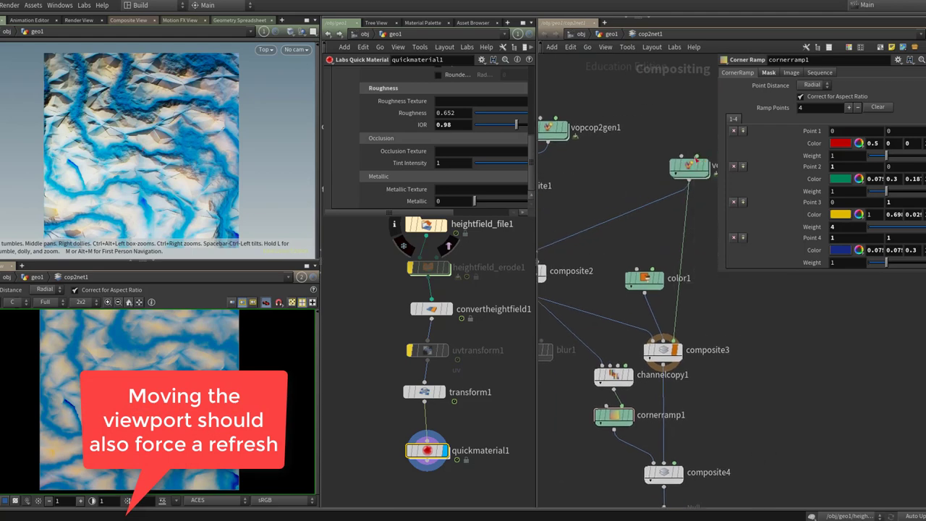
left_click(690, 167)
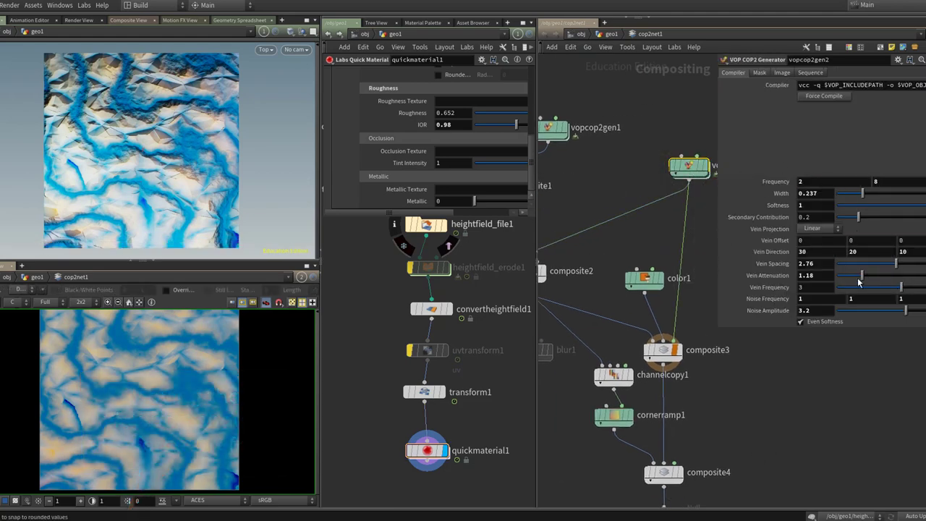
mouse_move(893, 265)
left_mouse_down()
mouse_move(872, 268)
mouse_move(882, 269)
left_mouse_up()
left_click(883, 269)
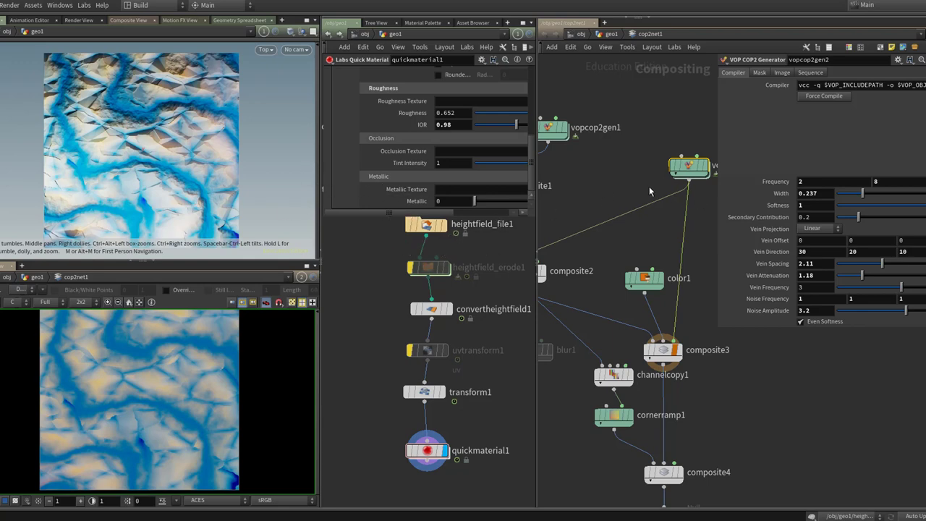
Step: Try a weight of 2.51 for cornerramp1's yellow third point, and undo the change
middle_click_drag(616, 274, 606, 216)
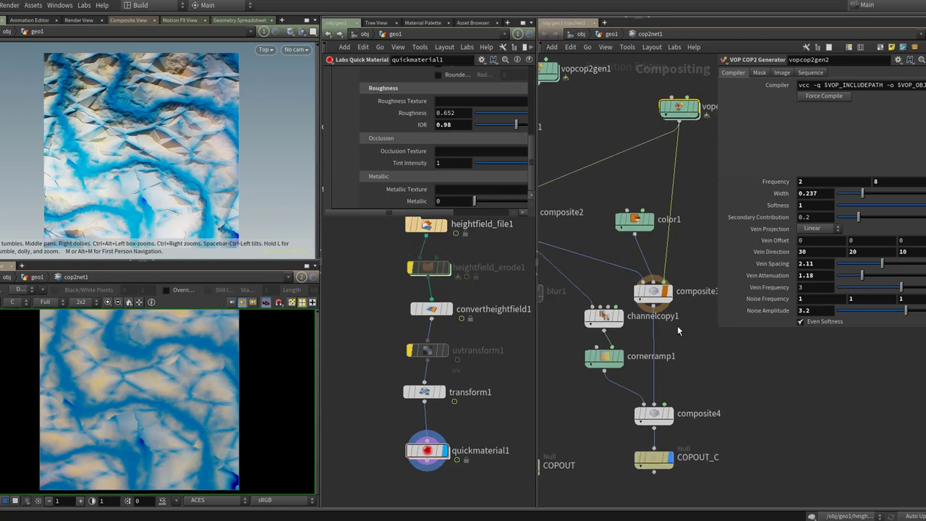
left_click(612, 359)
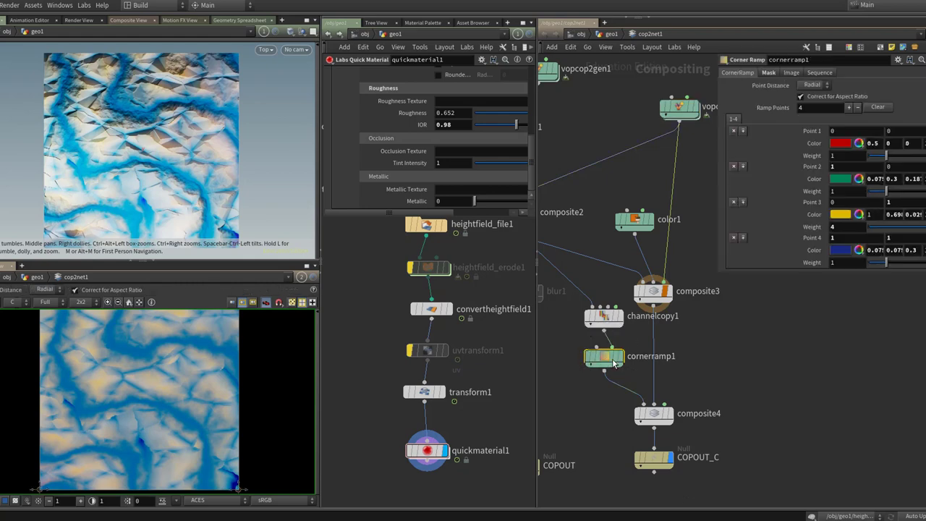
left_click_drag(910, 227, 912, 228)
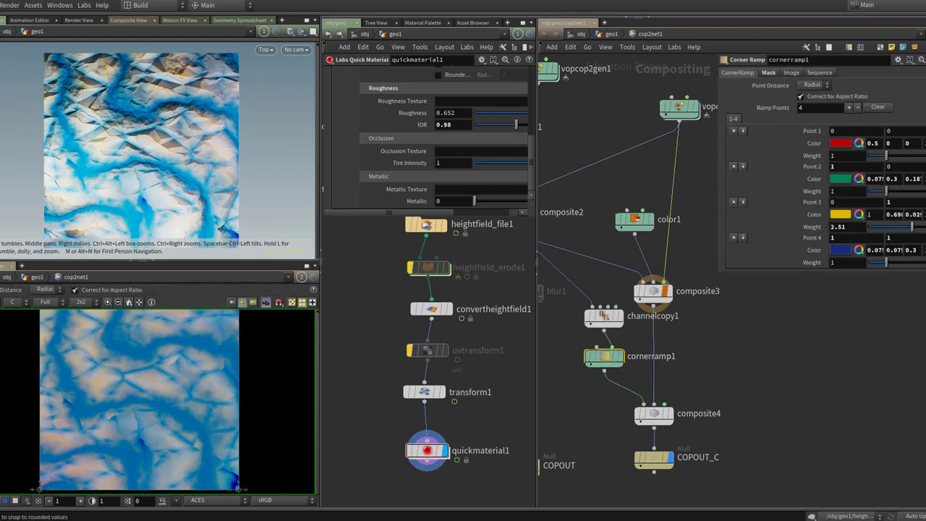
key("ctrl+z")
key("ctrl+z")
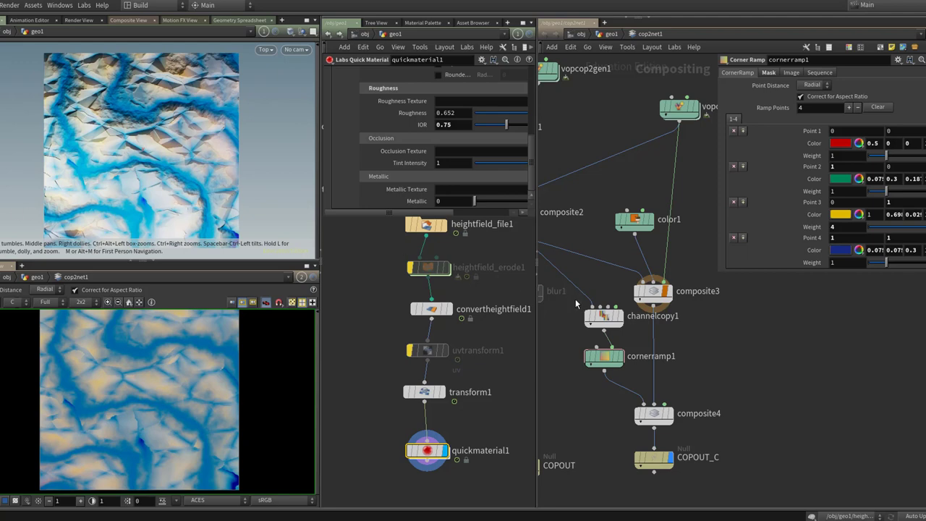
Step: Move the COPOUT Null up in the network so it lines up with COPOUT_C
middle_click_drag(625, 440, 701, 405)
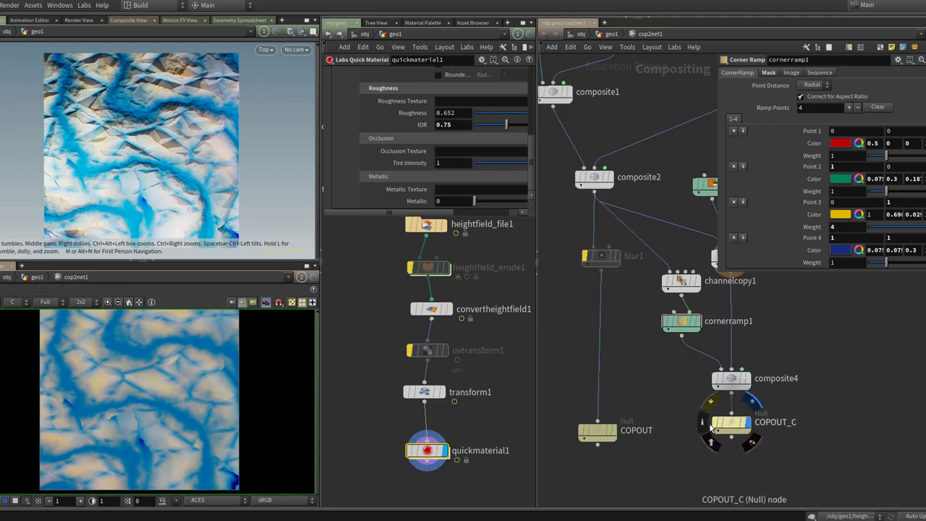
left_click_drag(600, 433, 598, 425)
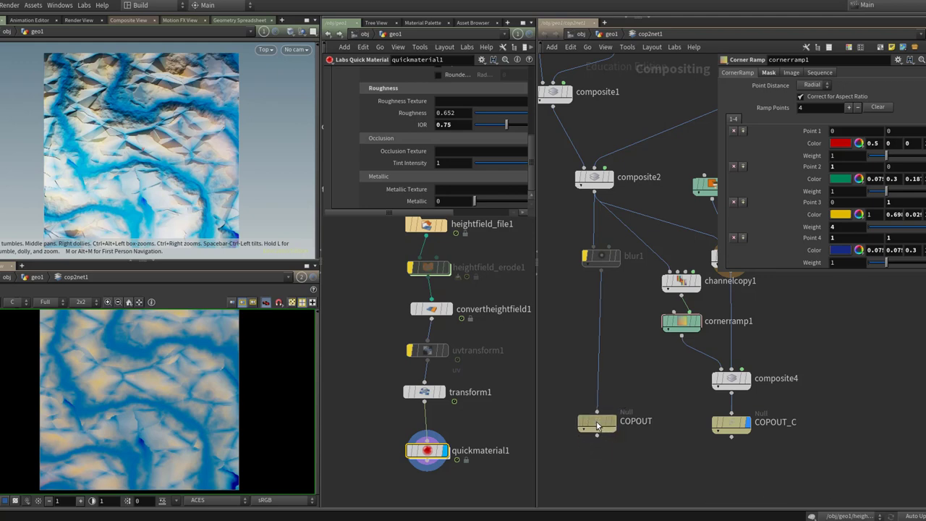
Step: Rename the COPOUT Null to COPOUT_H, check the COP path of heightfield_file1, and widen the COP network pane
double_click(660, 422)
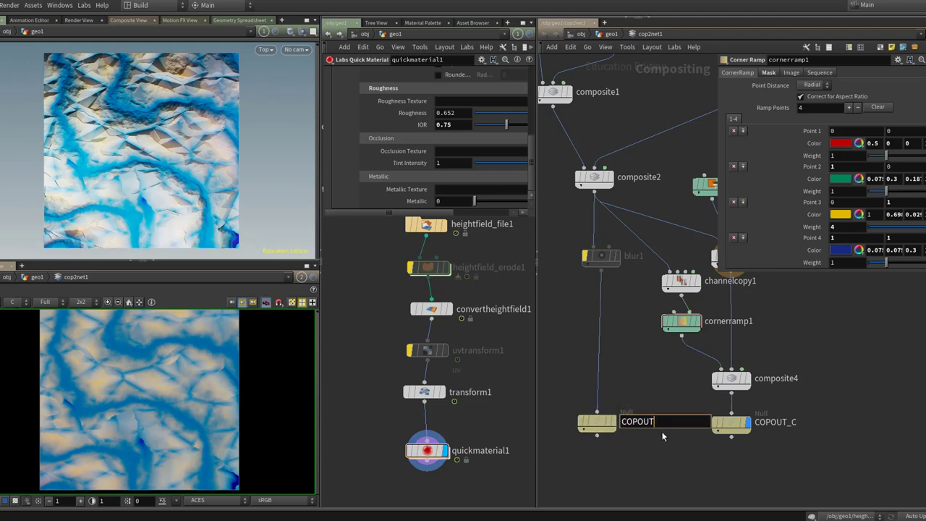
key("Return")
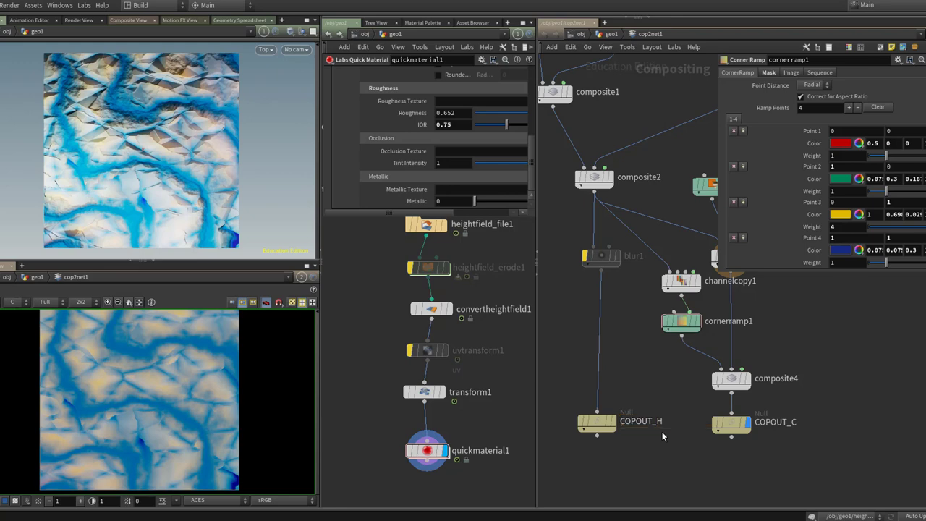
left_click(427, 225)
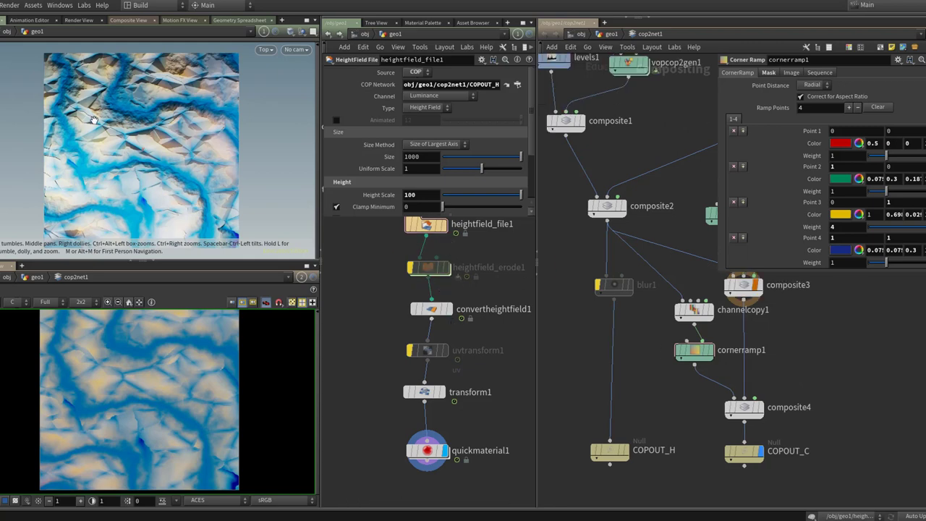
left_click_drag(321, 338, 262, 336)
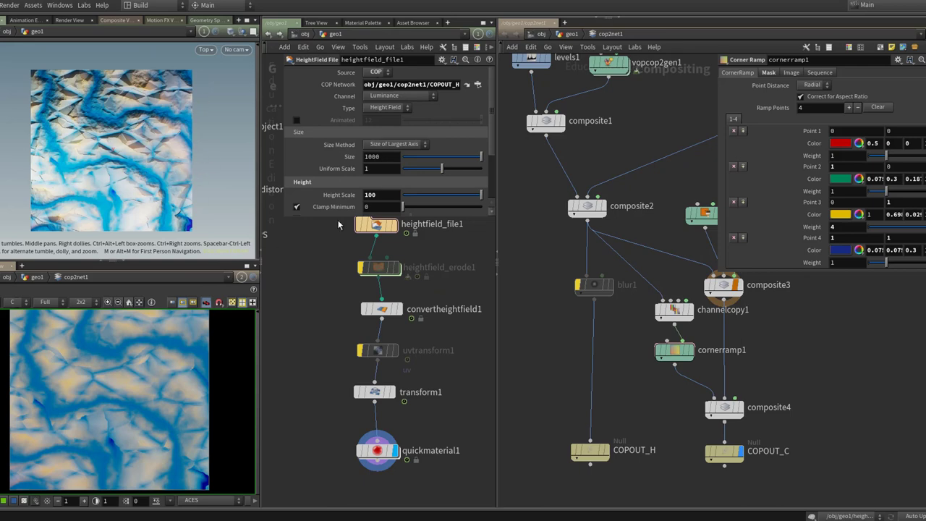
Step: Preview the sopimport1 and vopcop2gen1 outputs, and change the first frequency value of vopcop2gen1
middle_click_drag(576, 179, 670, 396)
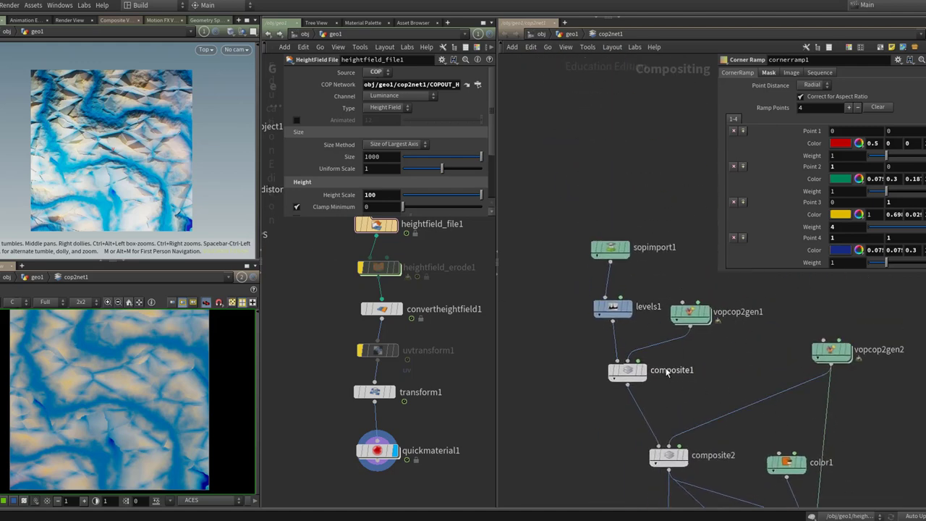
left_click(629, 250)
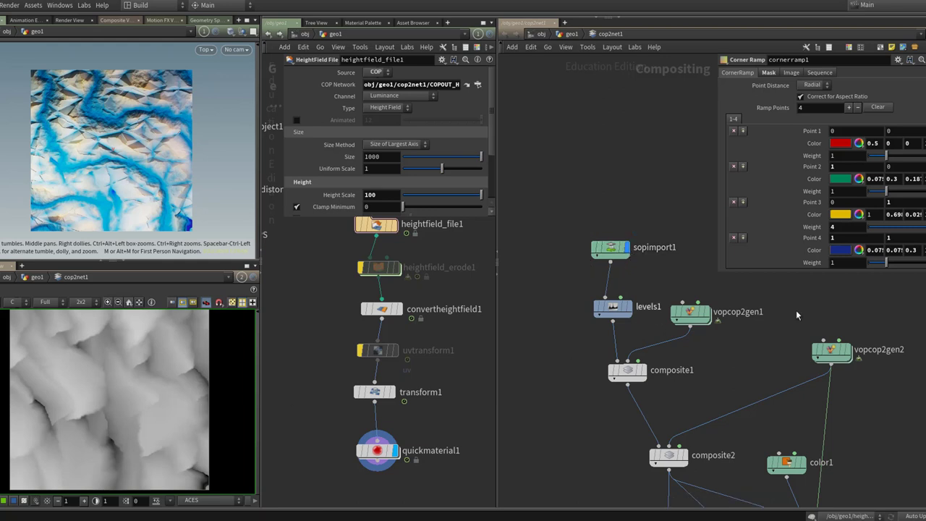
left_click(704, 312)
left_click(690, 317)
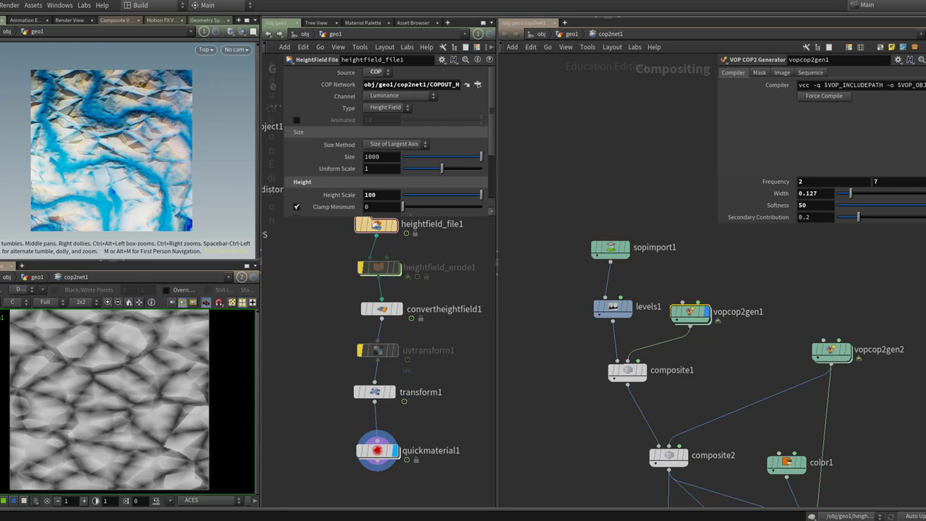
mouse_move(694, 318)
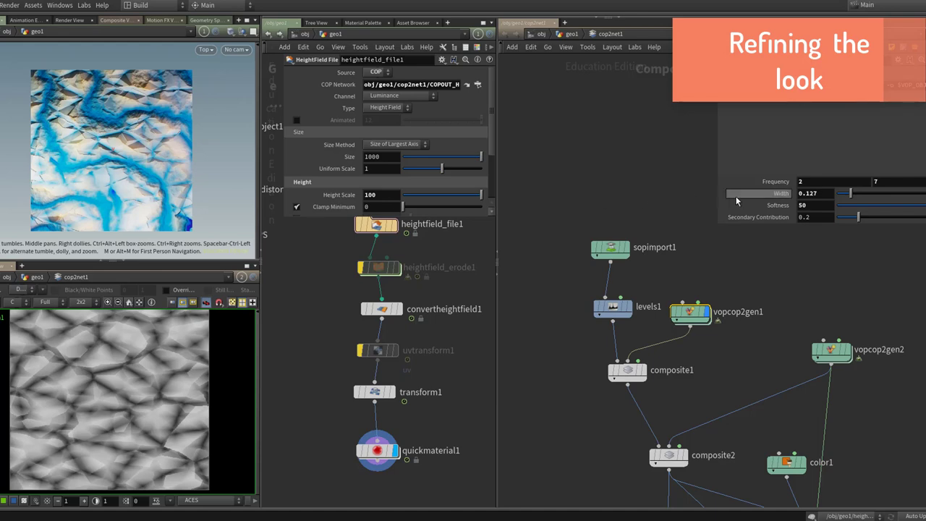
left_click(806, 182)
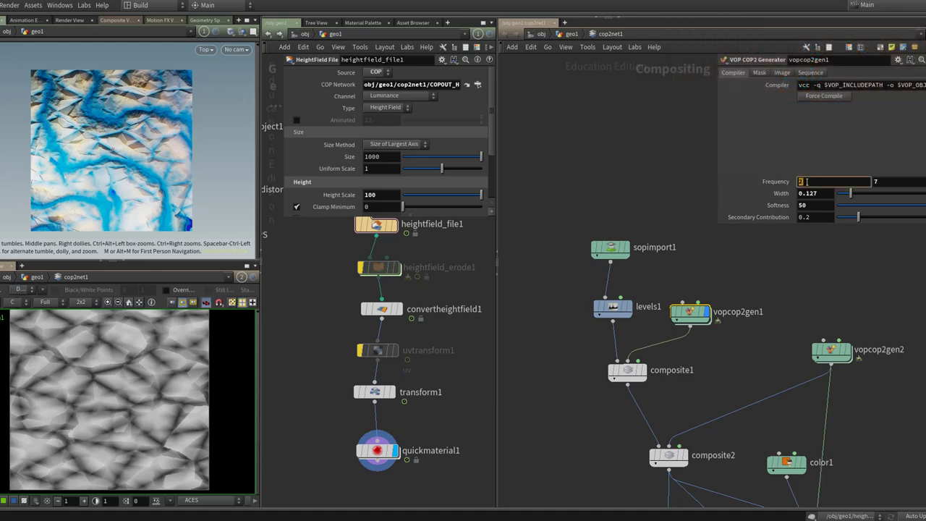
key("Return")
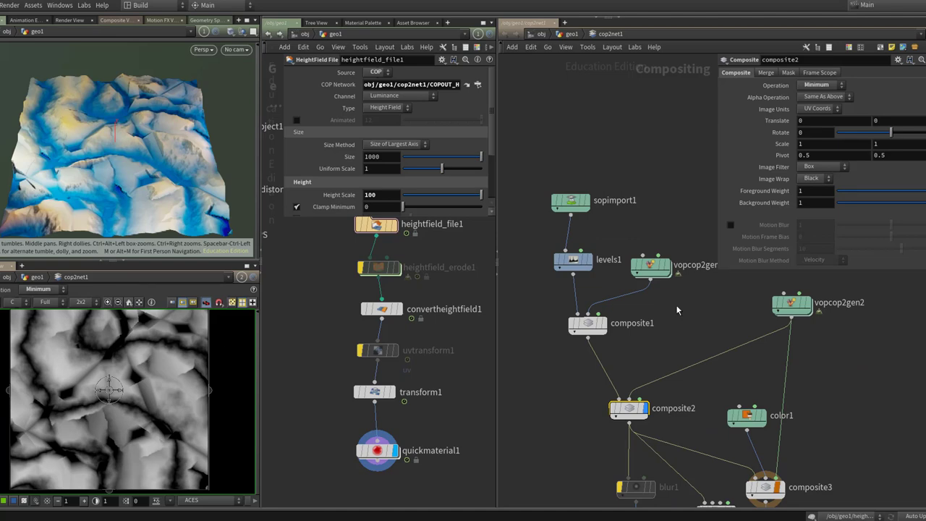
Step: Set the noise amplitude of vopcop2gen2 to 2.32 and its vein attenuation to 0.38
left_click(797, 307)
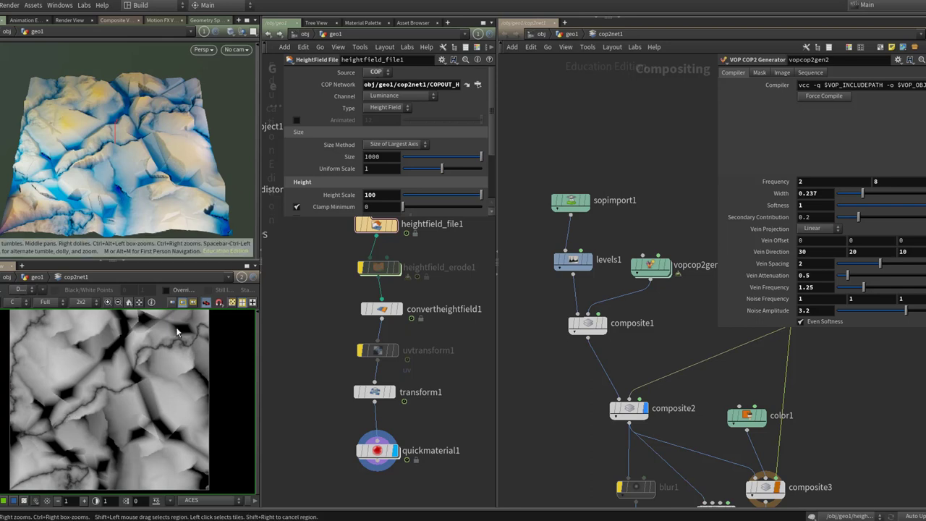
mouse_move(906, 311)
left_mouse_down()
mouse_move(882, 318)
mouse_move(916, 319)
mouse_move(888, 315)
left_mouse_up()
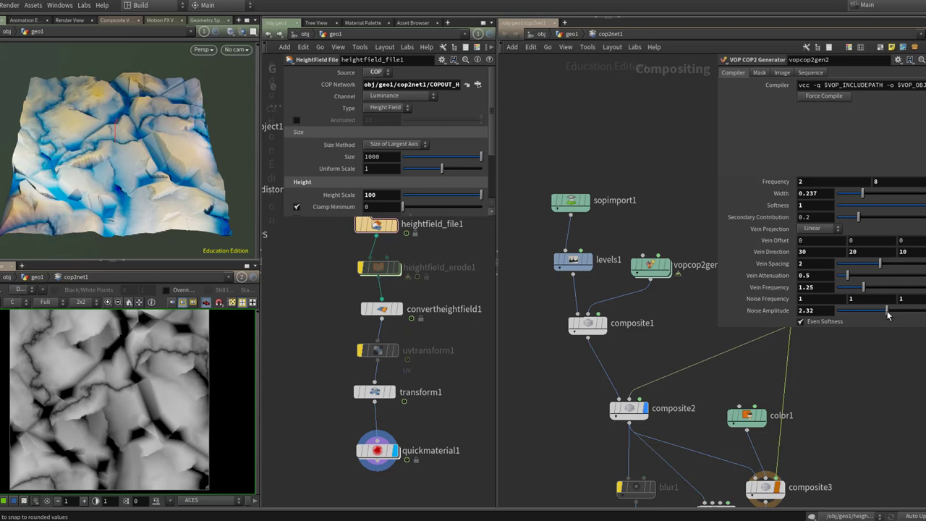
left_click(856, 275)
left_click_drag(861, 279, 845, 279)
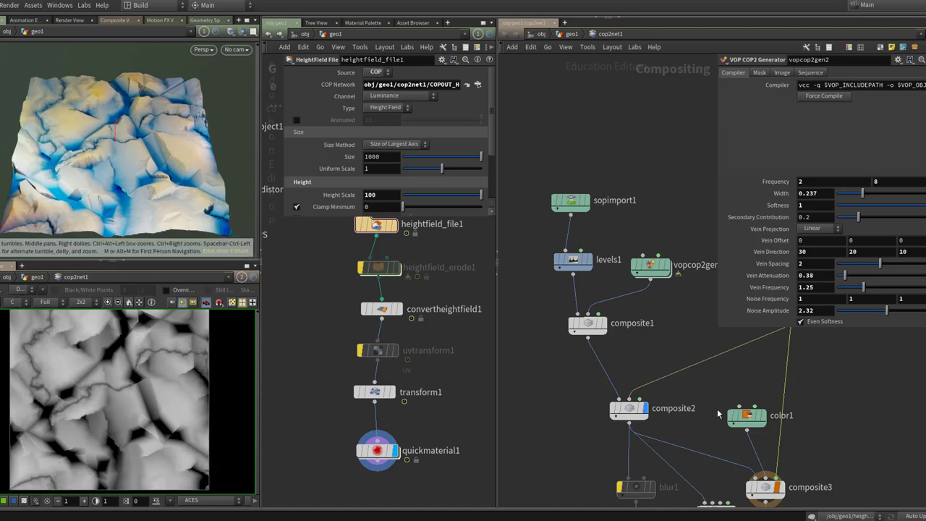
Step: Preview the cornerramp1 output and open the colour of its blue fourth point for editing
middle_click_drag(719, 414, 606, 185)
left_click(610, 327)
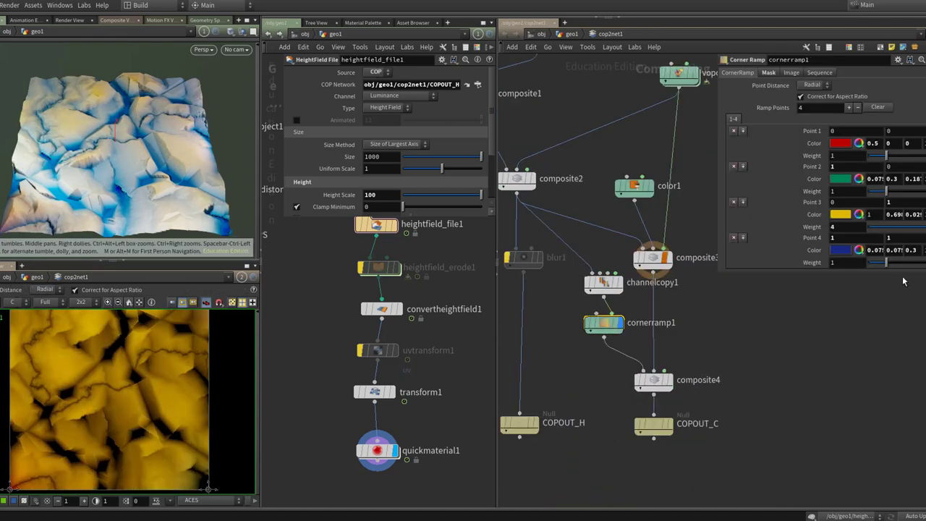
left_click(838, 250)
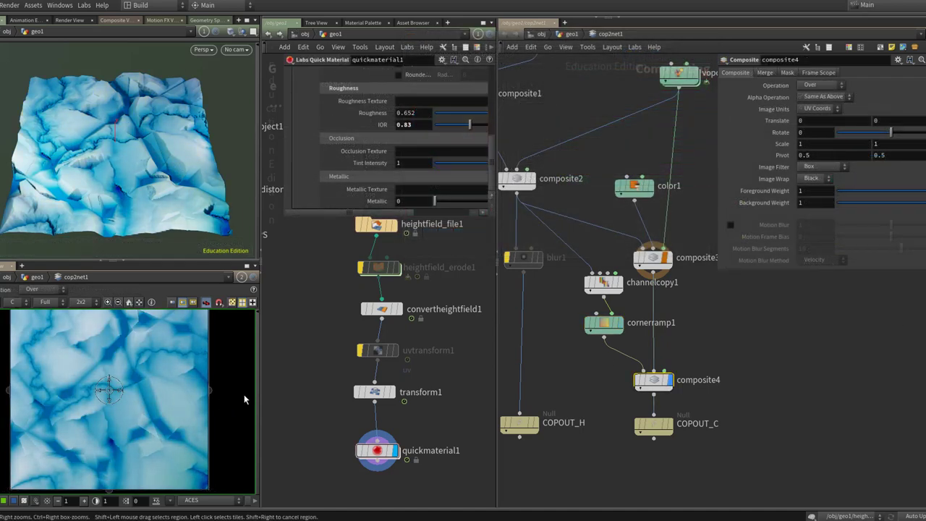
Step: Preview composite3 and change the color1 node's colour to a sandy tan of 0.879, 0.70443, 0.29710
left_click(670, 261)
left_click(670, 261)
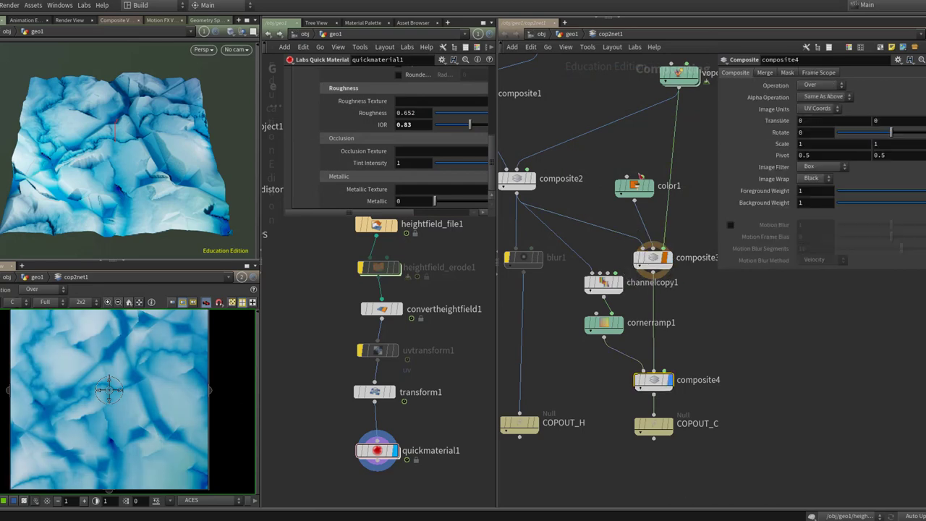
left_click(668, 257)
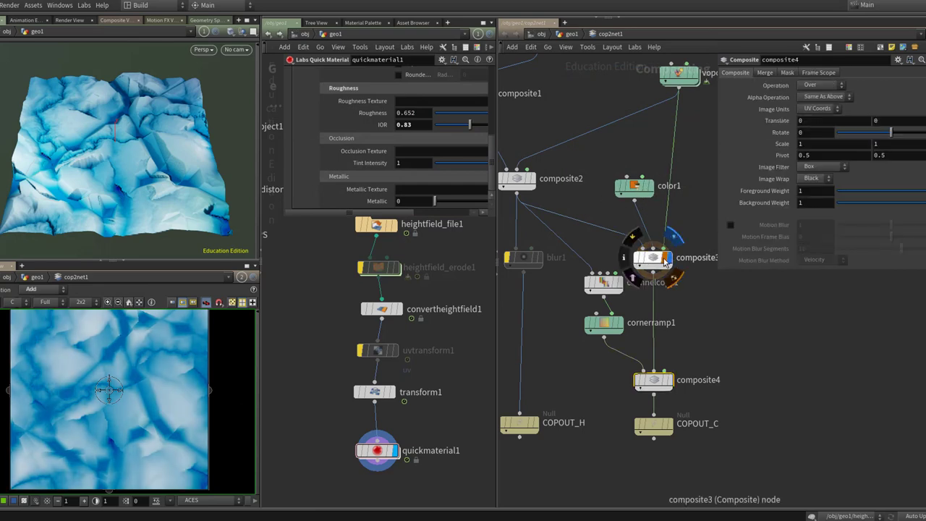
left_click(635, 187)
left_click(813, 86)
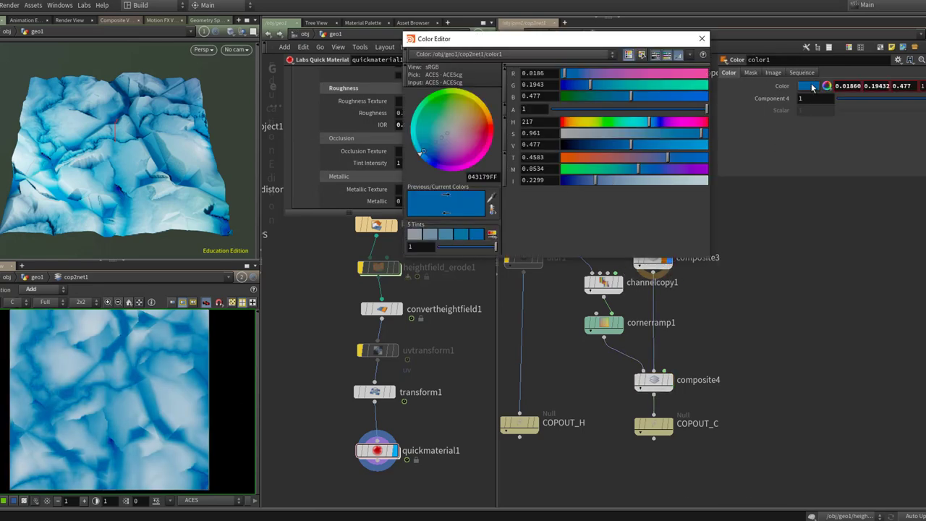
left_click_drag(621, 158, 653, 180)
left_click(703, 39)
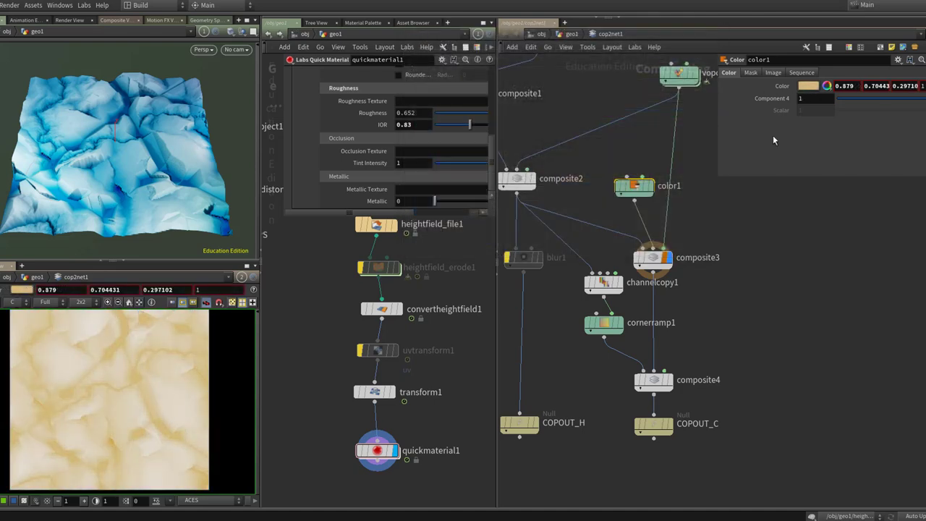
Step: Compare composite4 with cornerramp1, and set composite4's operation to Subtract with a background weight of 0.761
left_click(670, 383)
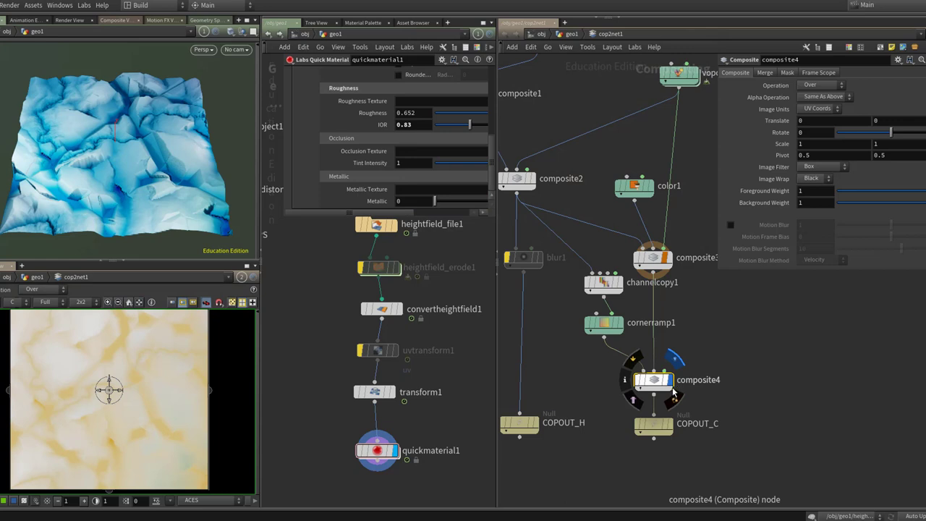
left_click(621, 324)
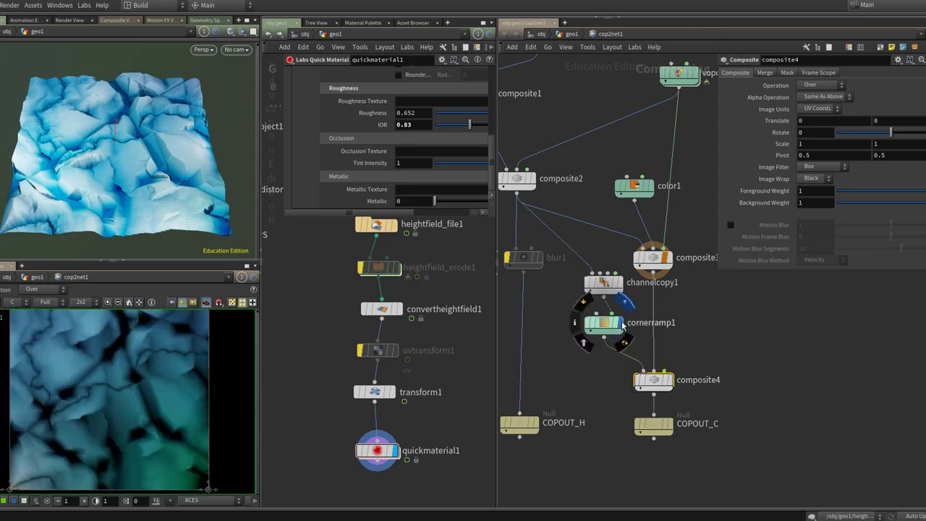
left_click(667, 380)
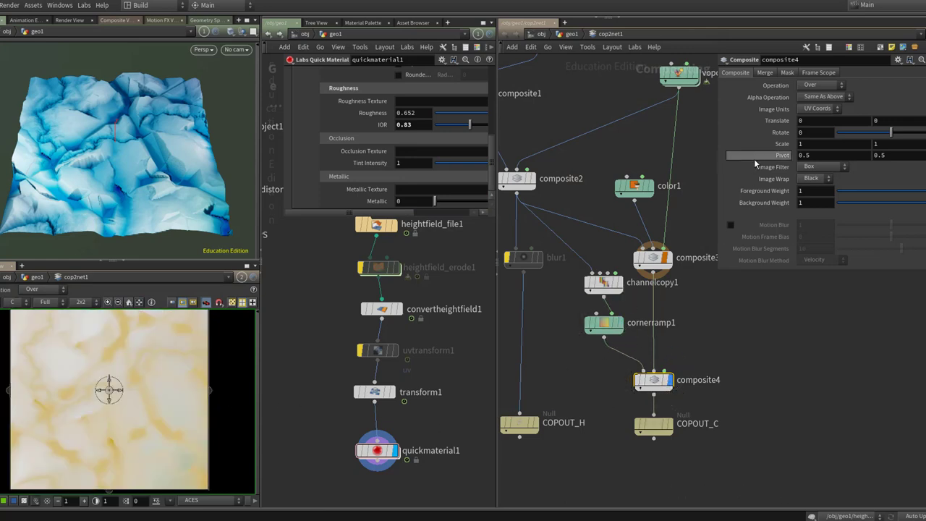
left_click(820, 86)
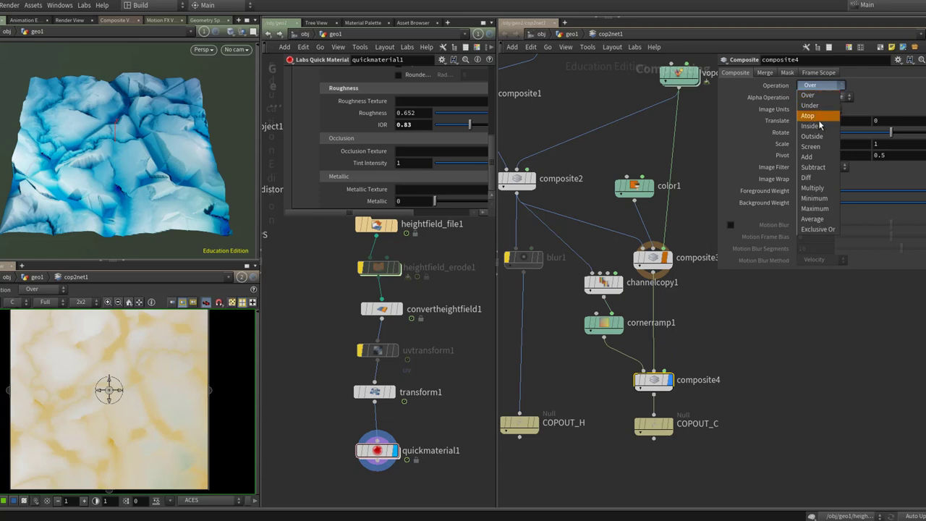
left_click(814, 167)
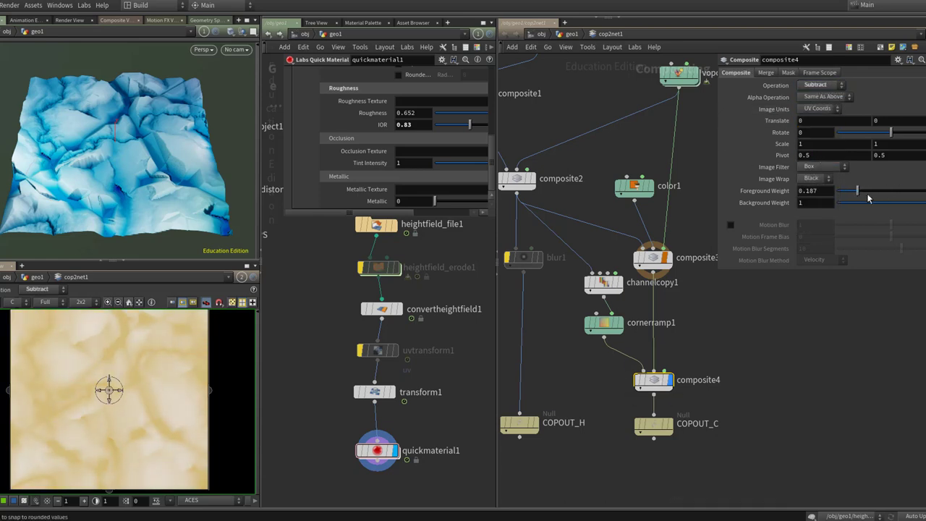
left_click_drag(871, 199, 919, 205)
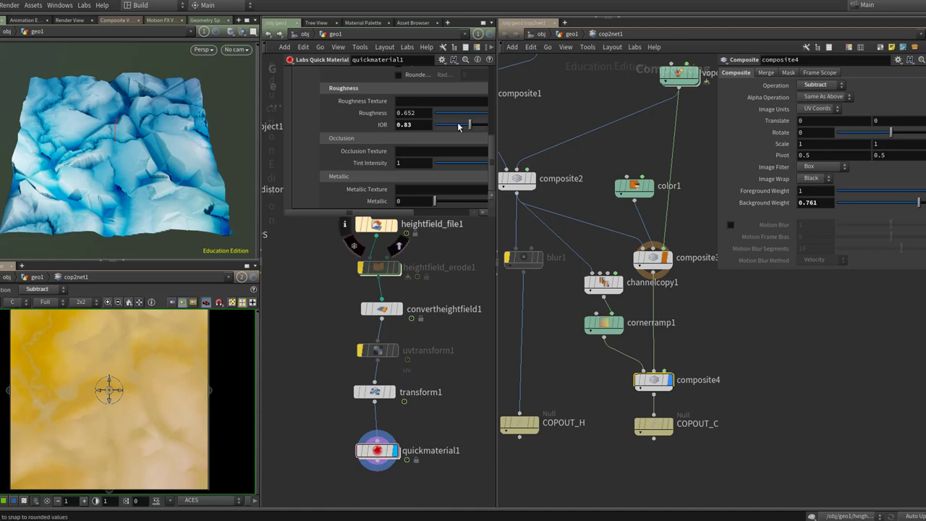
Step: Refresh the terrain's colour texture by setting quickmaterial1's IOR to 0.74, and inspect the terrain up close
left_click_drag(461, 124, 469, 124)
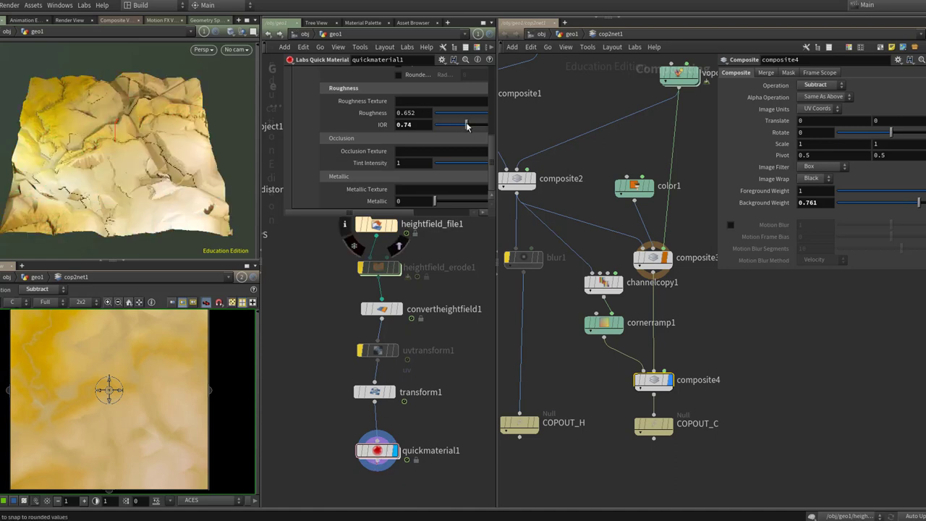
mouse_move(142, 136)
left_mouse_down()
mouse_move(144, 164)
mouse_move(141, 131)
left_mouse_up()
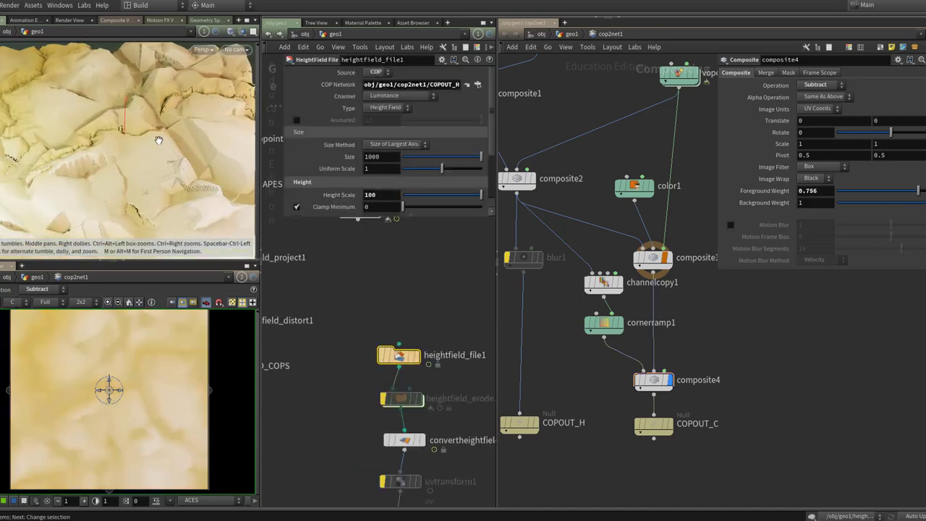
scroll(155, 142, "down", 3)
scroll(155, 145, "up", 3)
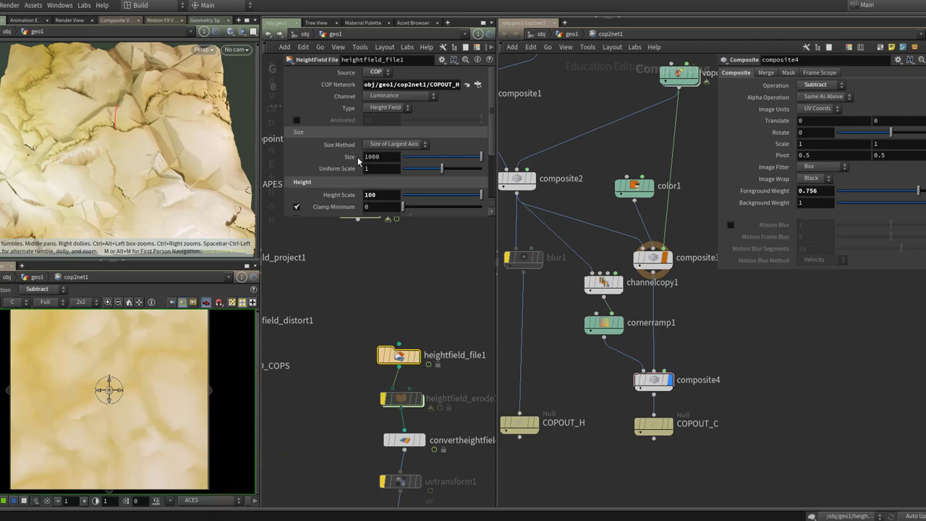
Step: Set the size of heightfield_file1 to 100 and its height scale to 10, and reframe the terrain
key("ctrl+z")
left_click(409, 157)
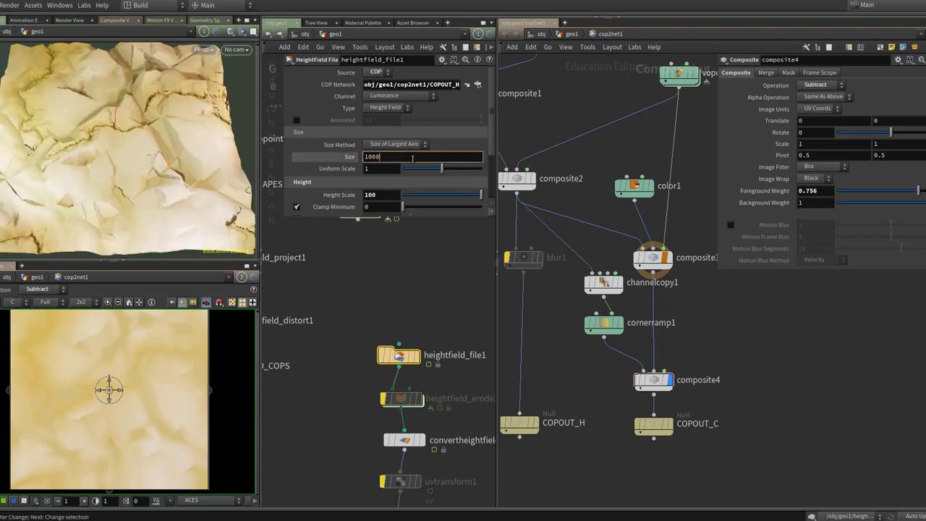
key("BackSpace")
key("Return")
left_click(377, 194)
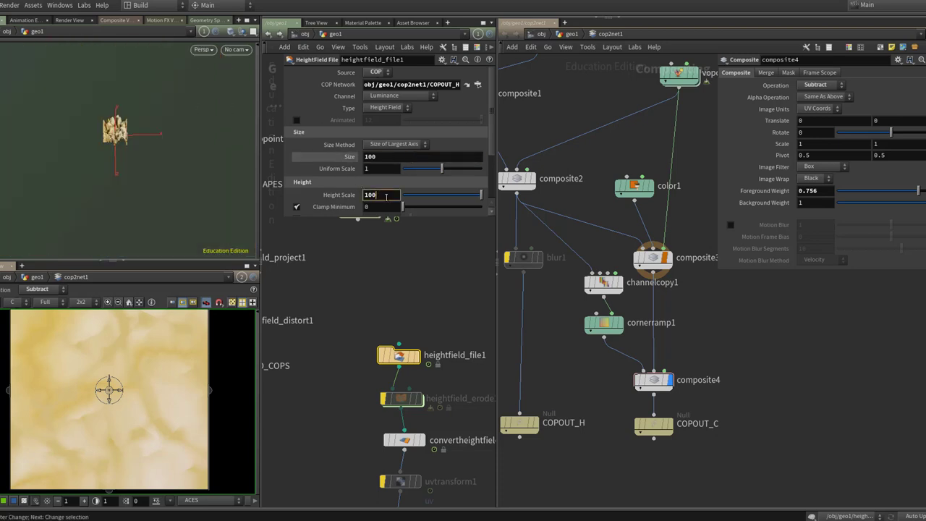
key("Return")
key("g")
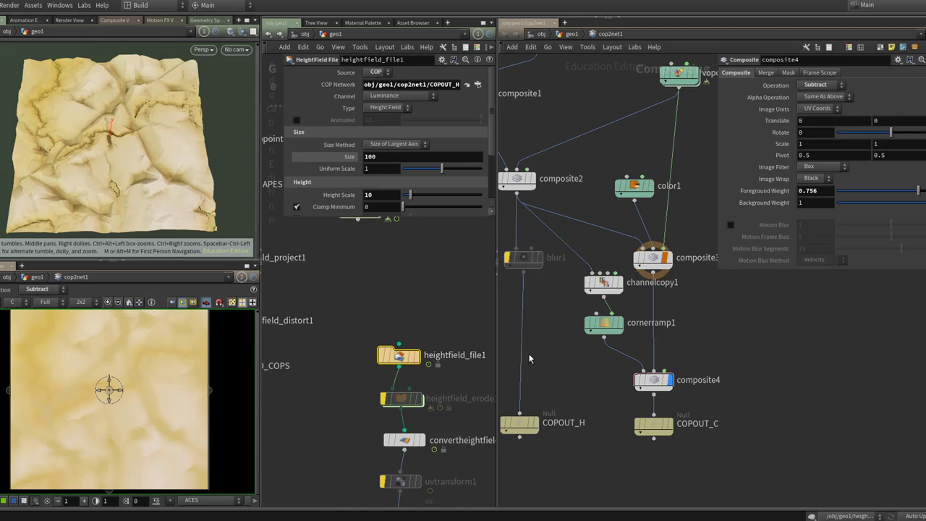
Step: Show the quickmaterial1 parameters, look over the COP network, and preview the composite2 output
key("h")
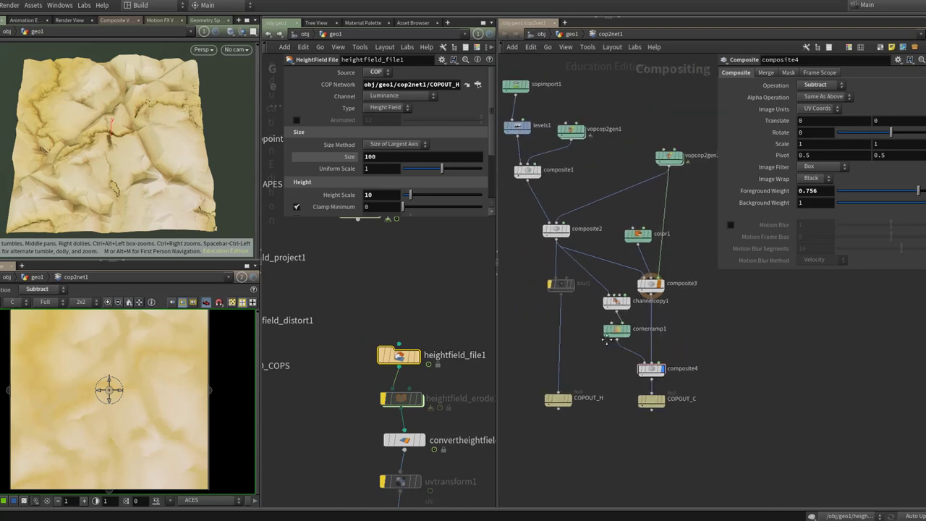
middle_click_drag(424, 474, 398, 360)
left_click(372, 467)
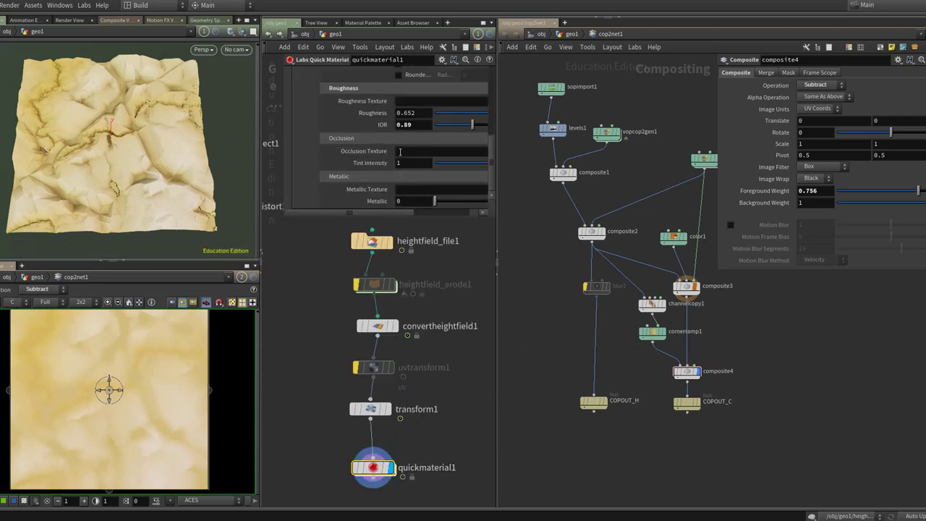
middle_click_drag(566, 328, 592, 322)
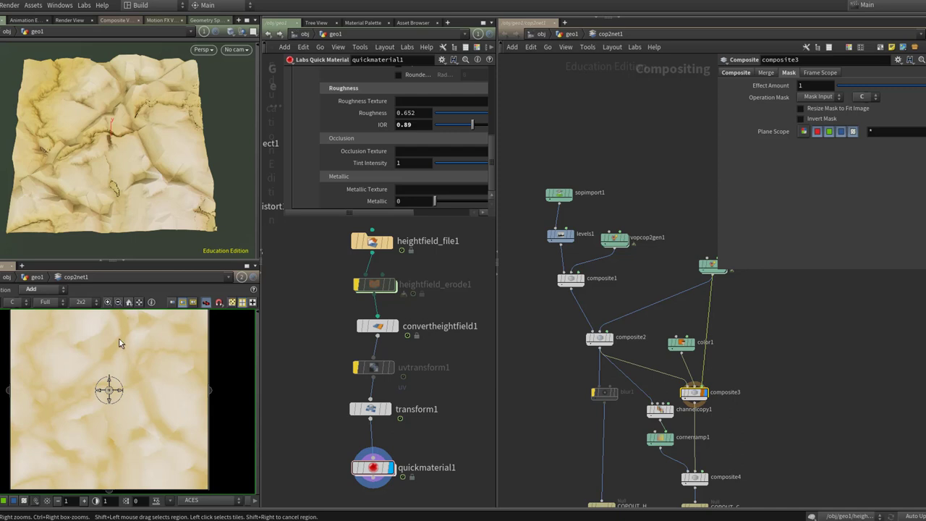
middle_click_drag(557, 405, 634, 364)
left_click(686, 295)
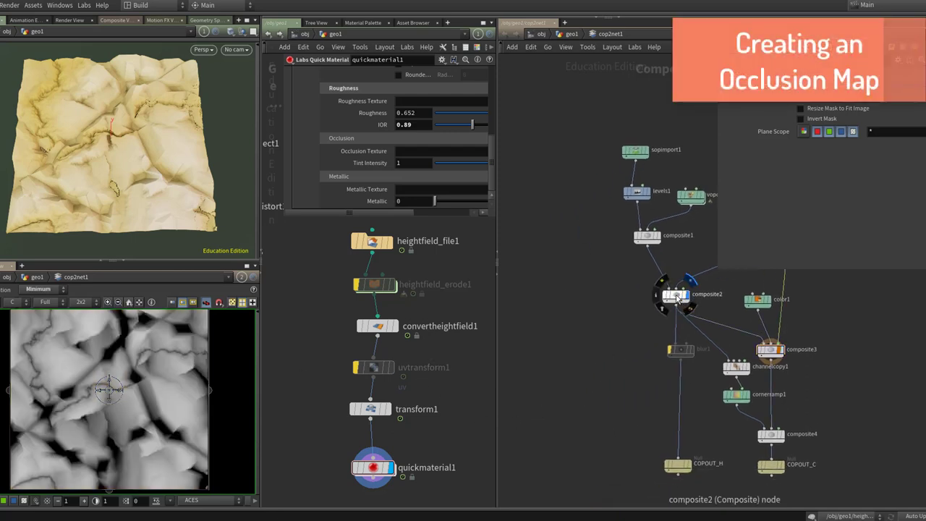
Step: Add a Color node to the COP network and set its colour to magenta (1, 0, 1)
key("Tab")
type("color")
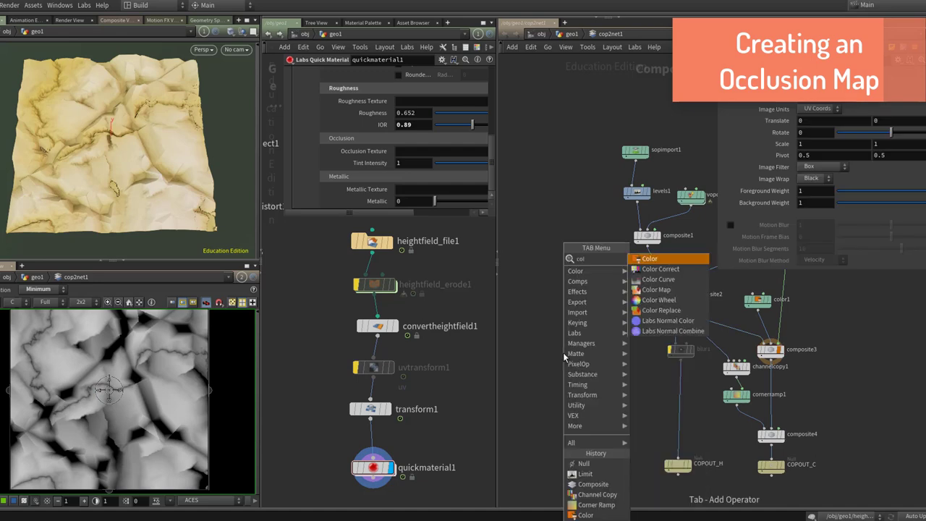
key("Return")
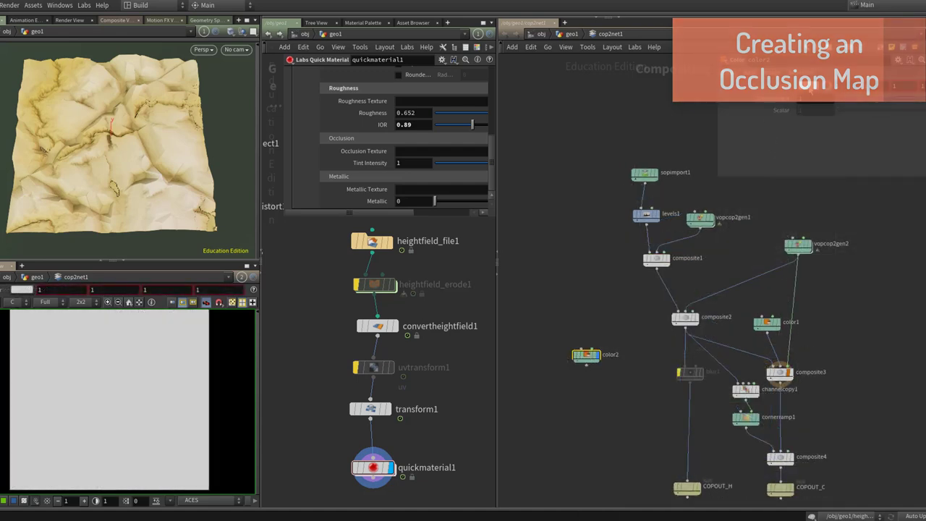
left_click(809, 86)
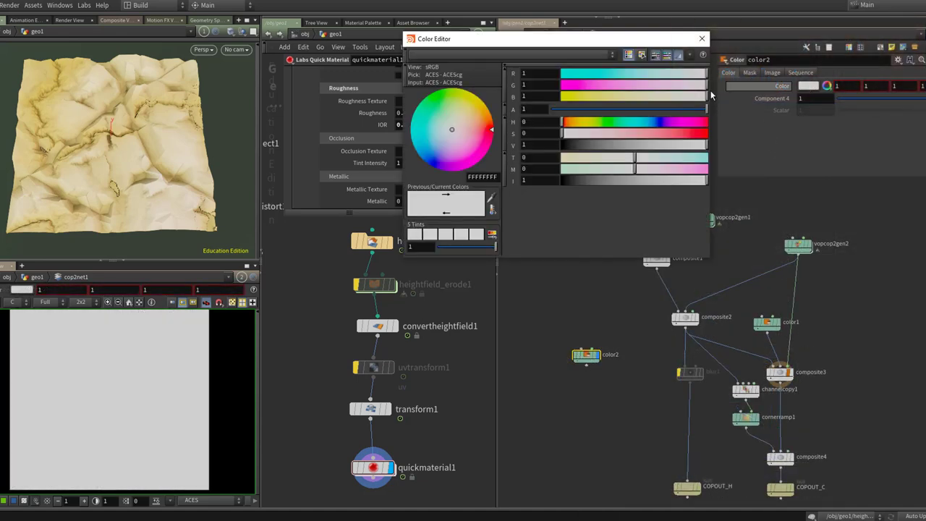
left_click_drag(598, 84, 559, 87)
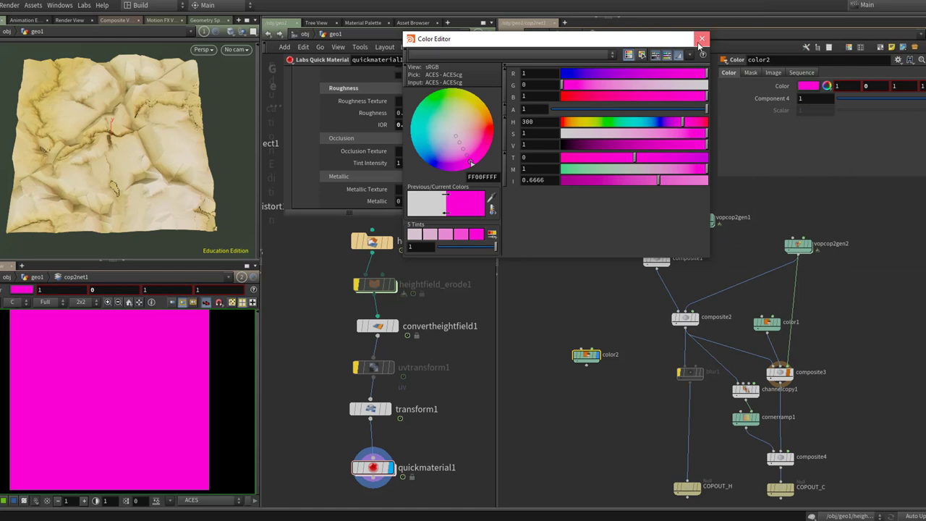
left_click(702, 39)
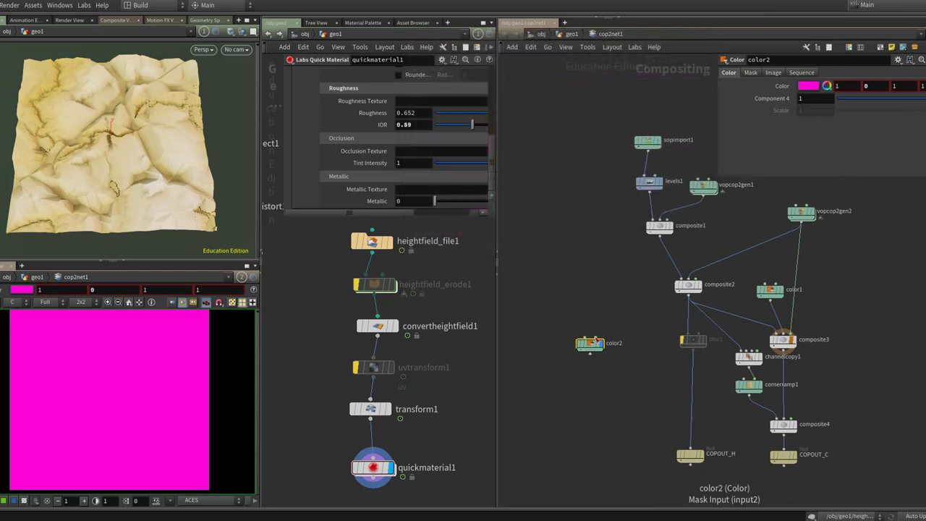
Step: Connect composite2 to color2's mask input, and compare composite2's alpha and colour planes in the preview
left_click_drag(596, 337, 690, 297)
left_click(703, 271)
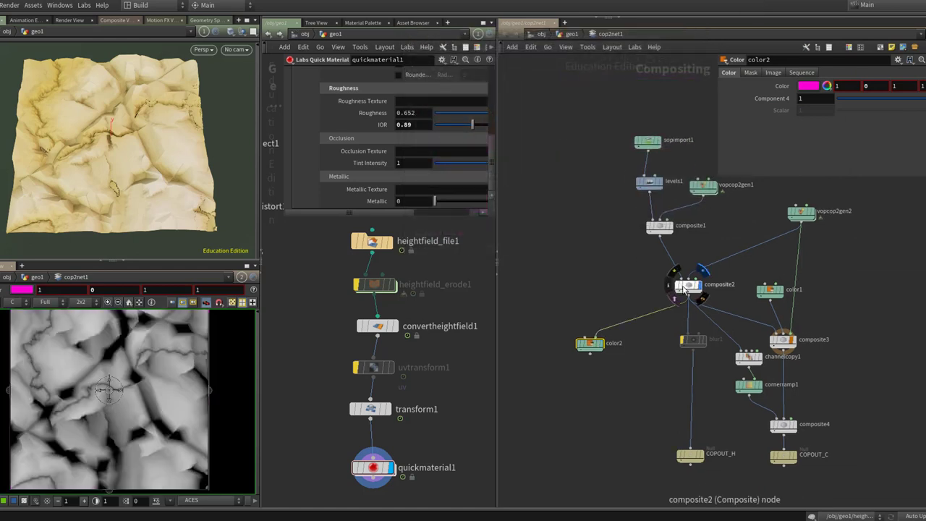
left_click(674, 300)
left_click(690, 286)
key("a")
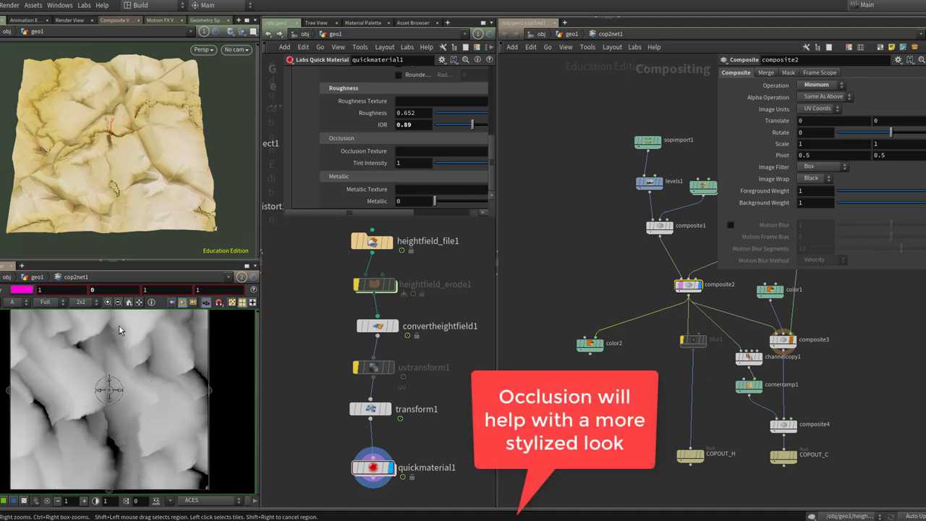
key("c")
key("a")
key("c")
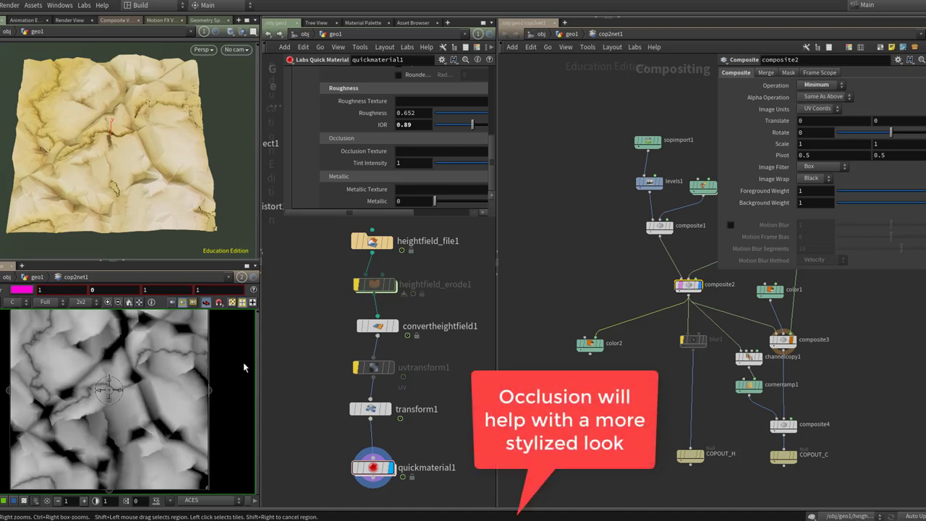
Step: Preview color2 and change its mask plane to C
left_click(589, 345)
left_click(779, 74)
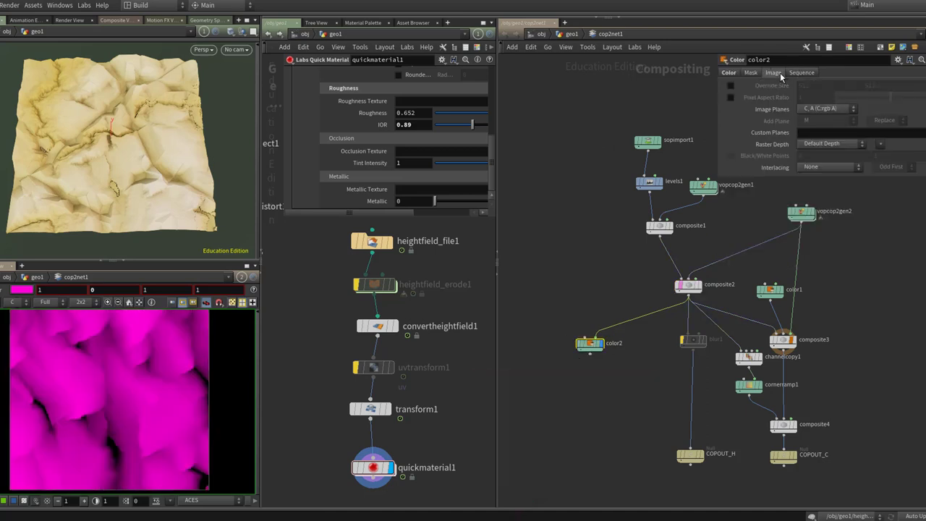
left_click(753, 73)
left_click(811, 97)
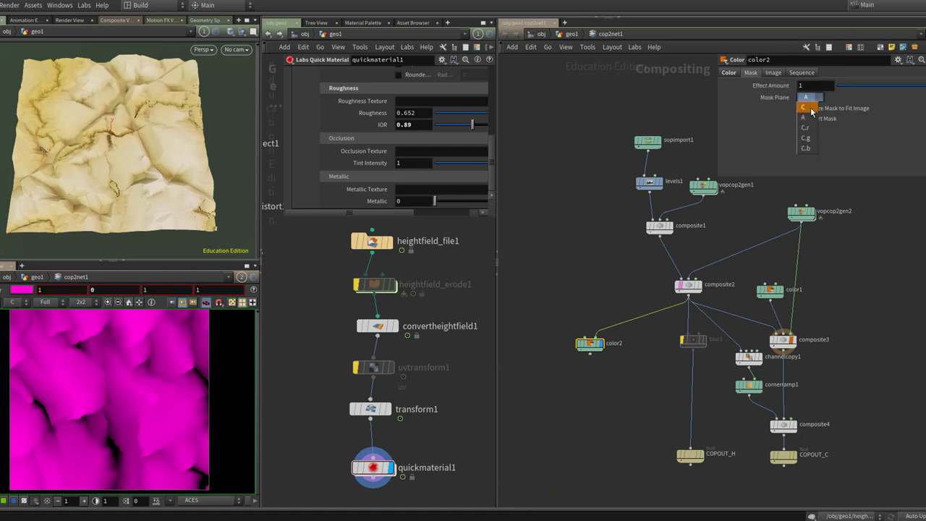
left_click(811, 109)
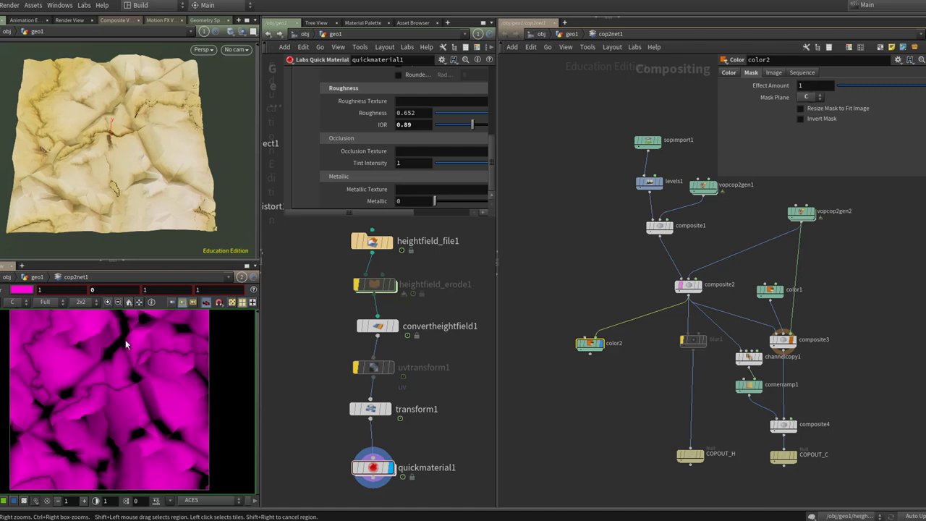
Step: Keep color2's own mask inversion off, insert an Invert node between composite2 and color2's mask input, and preview it
left_click(825, 119)
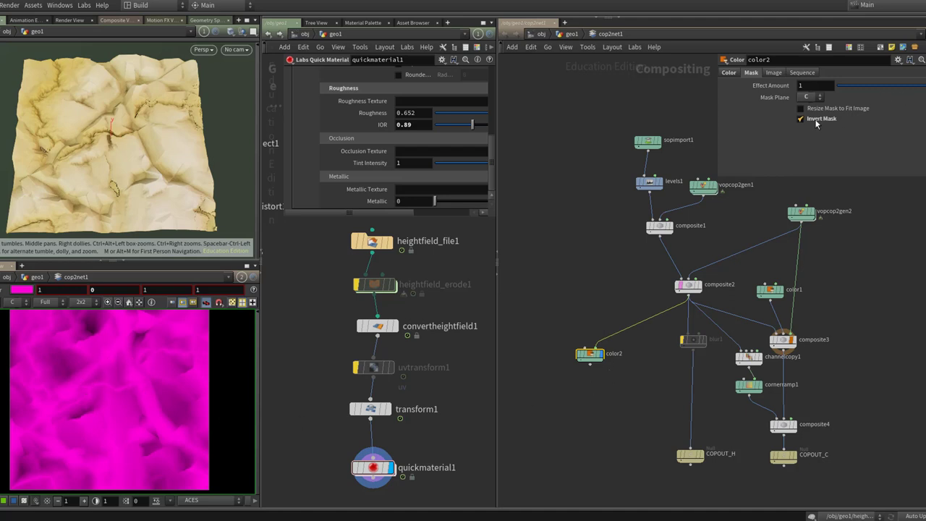
left_click(801, 119)
key("Tab")
type("invert")
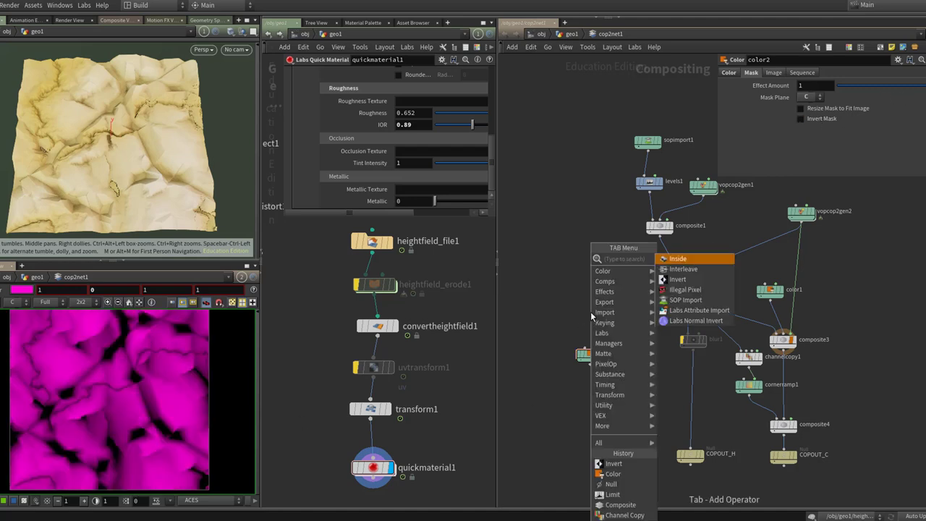
key("Return")
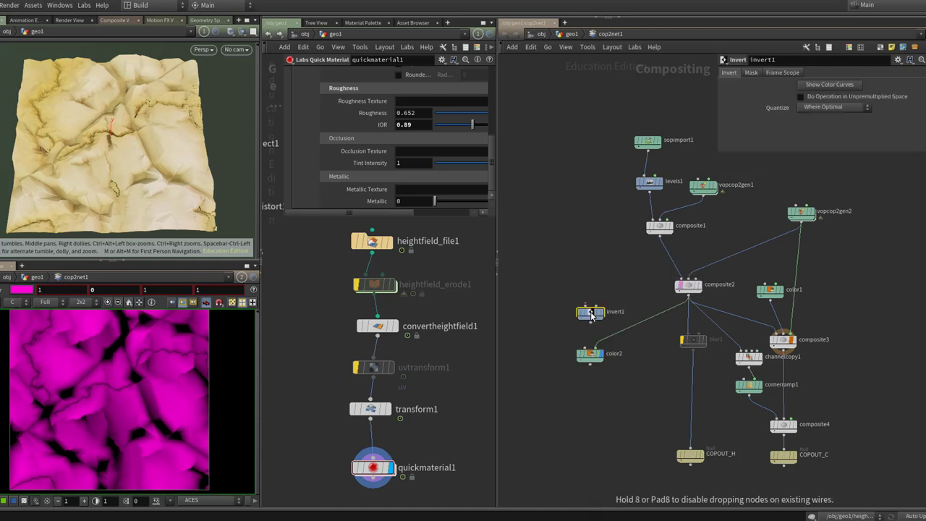
left_click(641, 317)
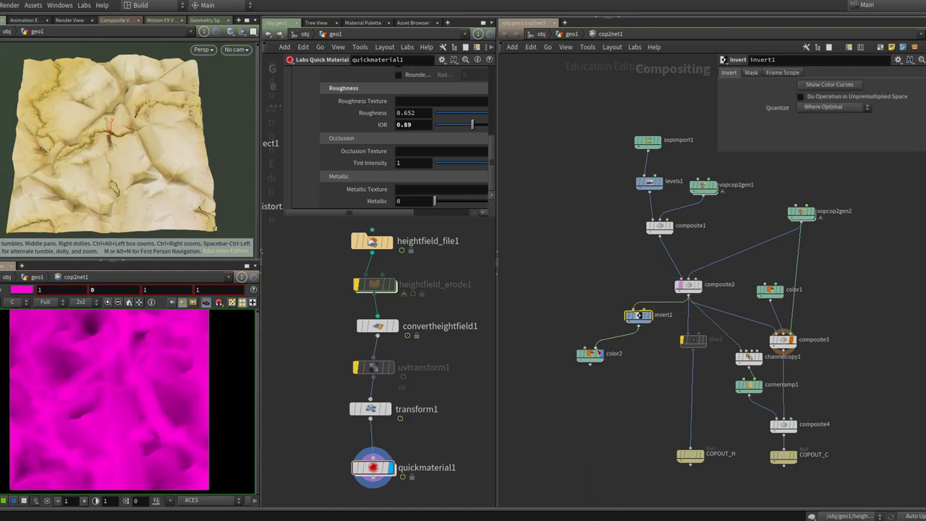
left_click_drag(653, 318, 608, 309)
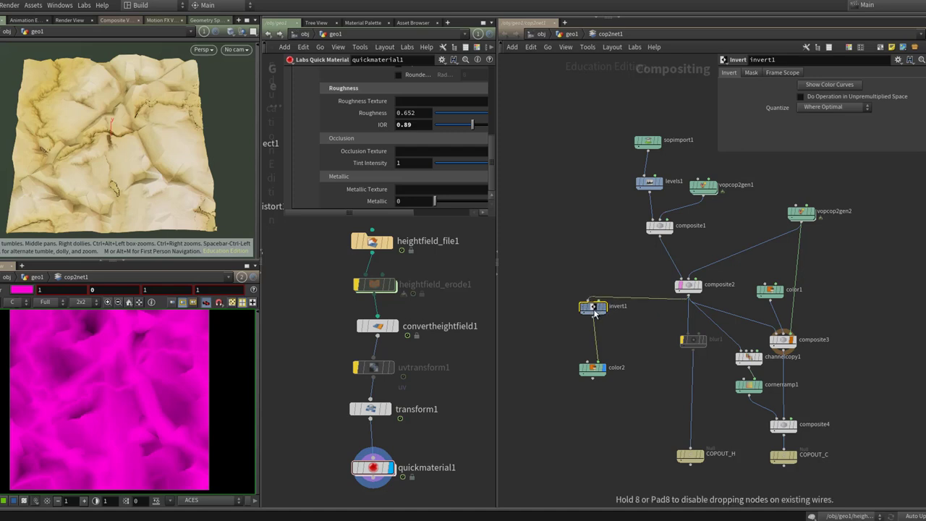
left_click(608, 309)
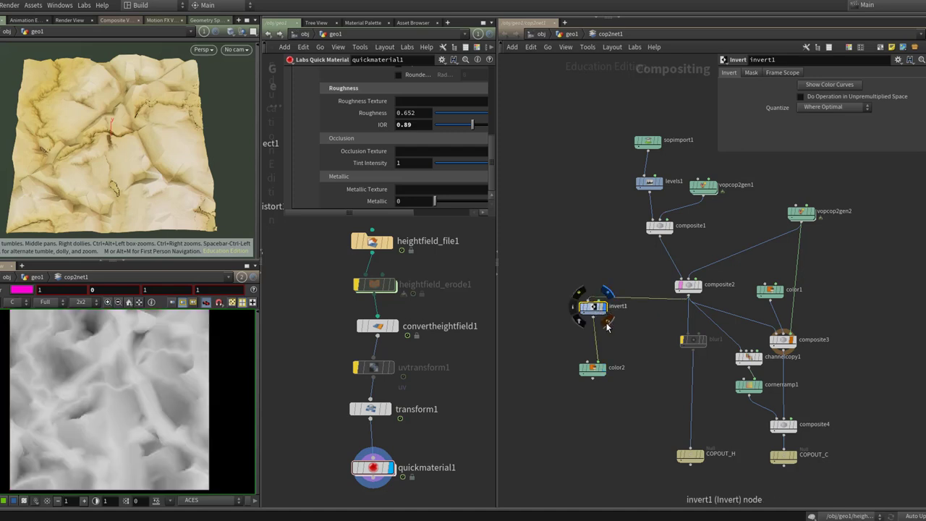
Step: Insert a Levels node between invert1 and color2, set its lower input level to 0.77, and preview color2
key("Tab")
type("level")
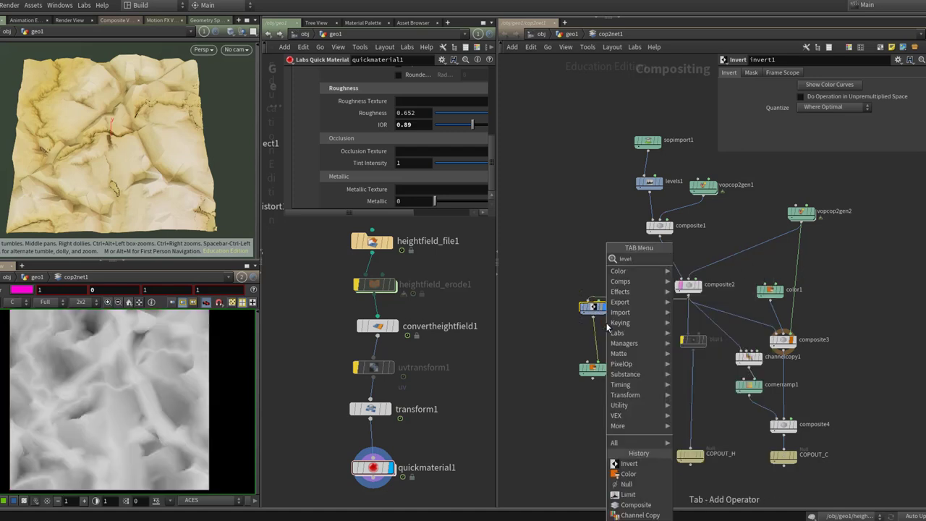
key("Return")
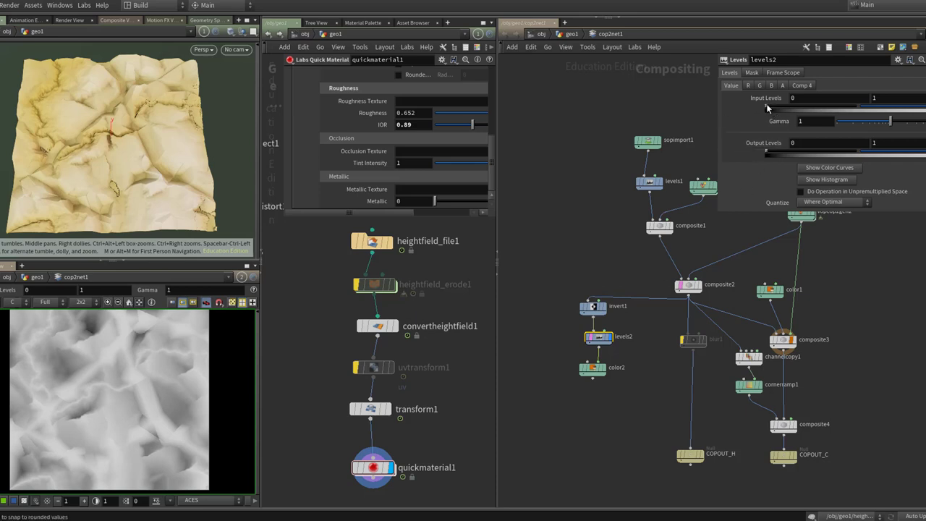
left_click_drag(767, 105, 836, 112)
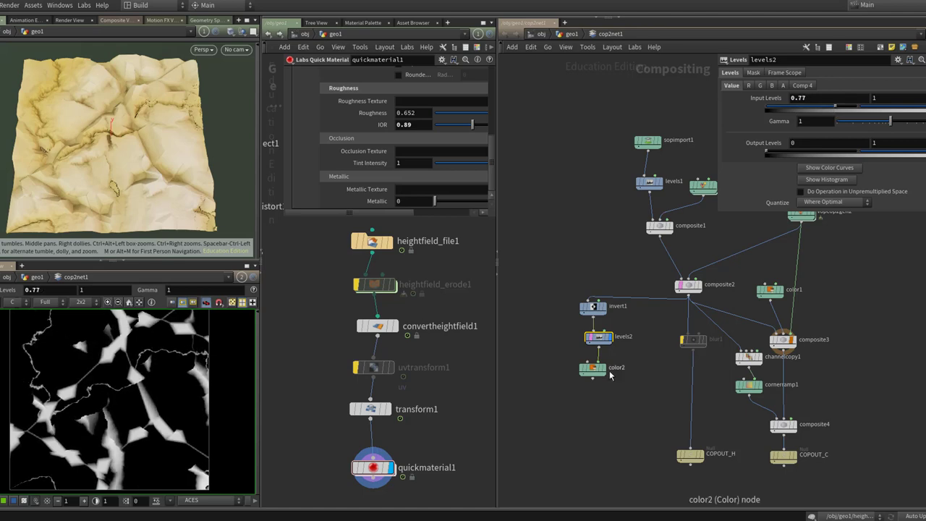
left_click(605, 370)
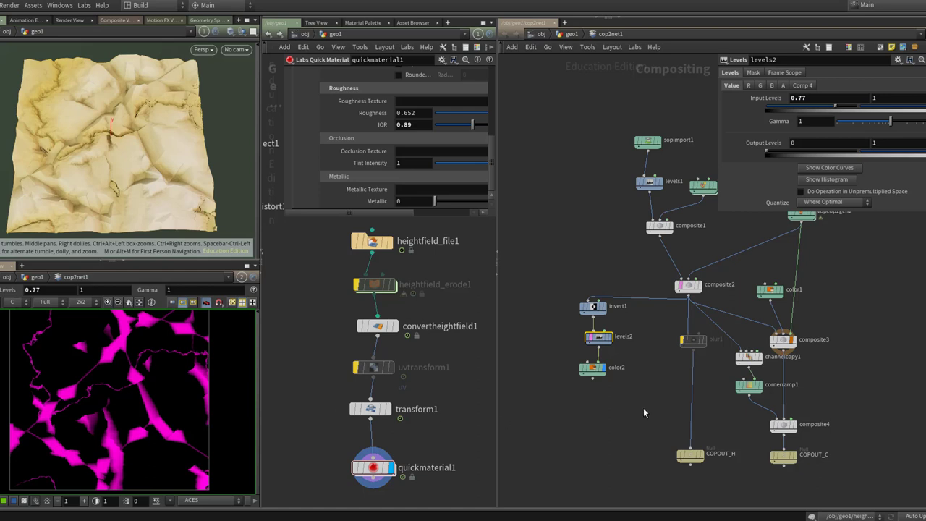
Step: Add a Composite node that combines color2 over composite2, and preview it
left_click(610, 418)
left_click_drag(593, 372, 585, 374)
left_click_drag(584, 379, 688, 293)
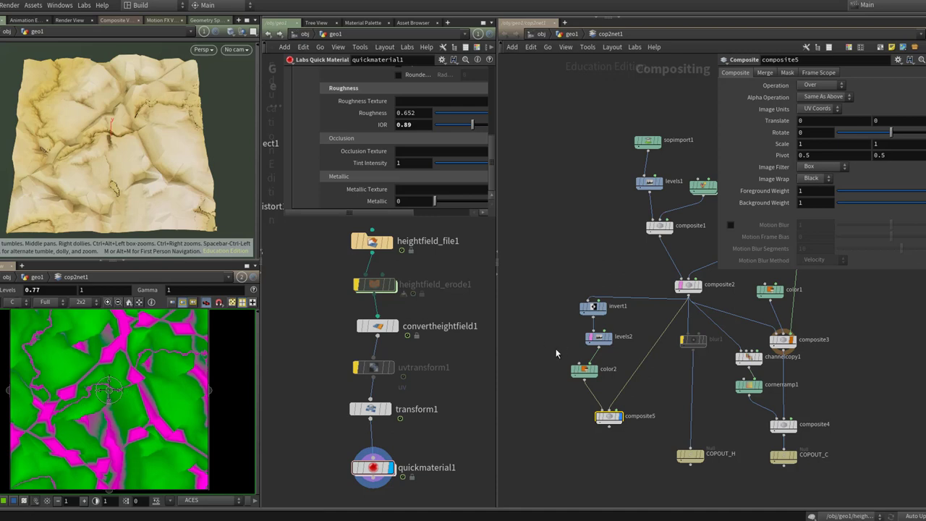
Step: Set levels2's lower input level to 0.586 and raise its lower output level to just under 0.6
left_click(599, 337)
mouse_move(832, 107)
left_mouse_down()
mouse_move(815, 107)
mouse_move(826, 107)
left_mouse_up()
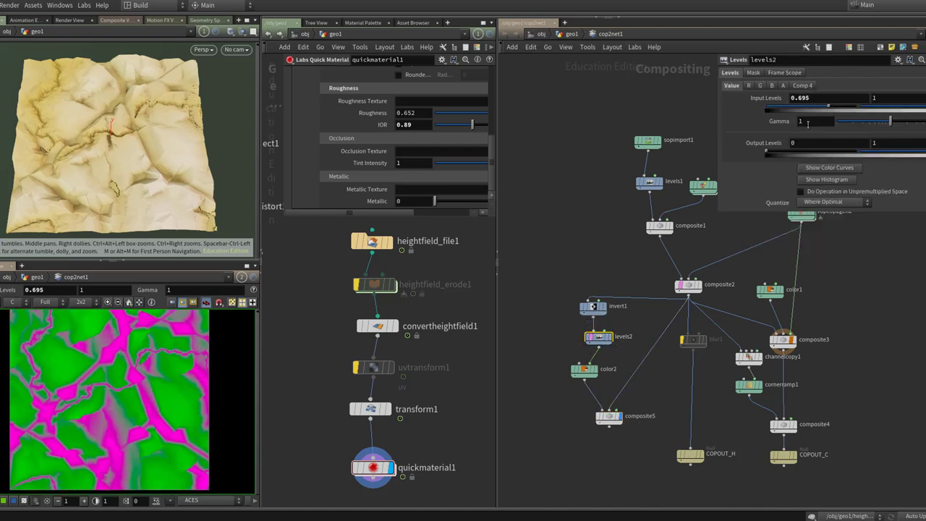
left_click_drag(794, 151, 819, 152)
mouse_move(827, 107)
left_mouse_down()
mouse_move(807, 109)
mouse_move(847, 112)
mouse_move(823, 118)
left_mouse_up()
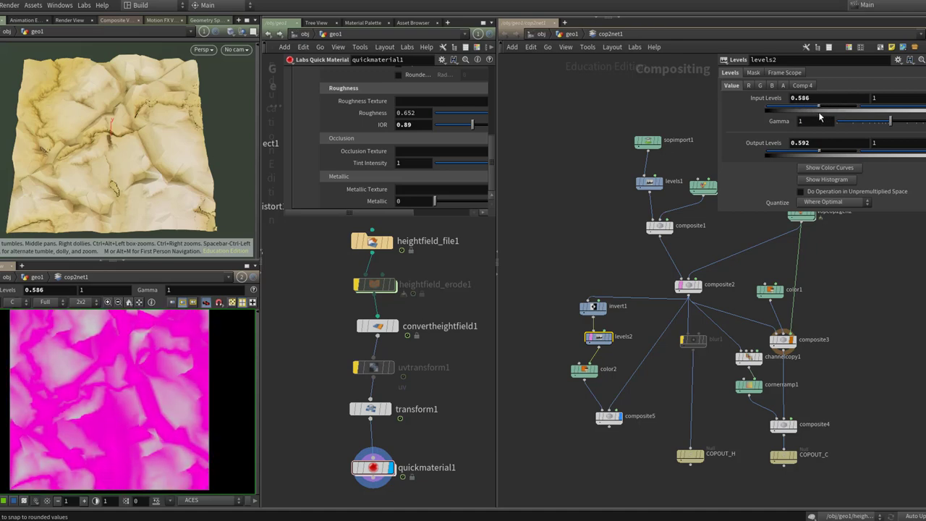
left_click_drag(819, 149, 817, 150)
mouse_move(925, 107)
left_mouse_down()
mouse_move(909, 109)
mouse_move(925, 110)
left_mouse_up()
Step: Change color2's colour to orange-brown with the values 0.342, 0.1311, 0
left_click(584, 370)
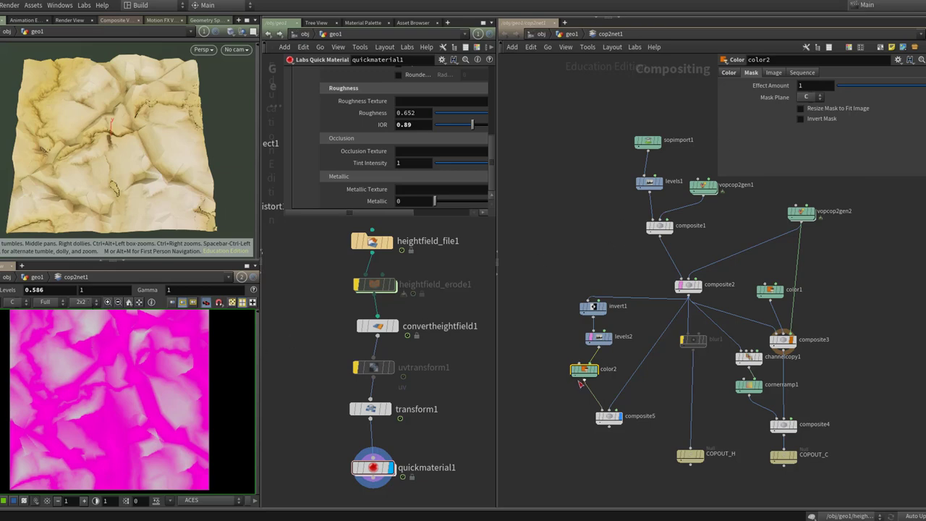
left_click(730, 73)
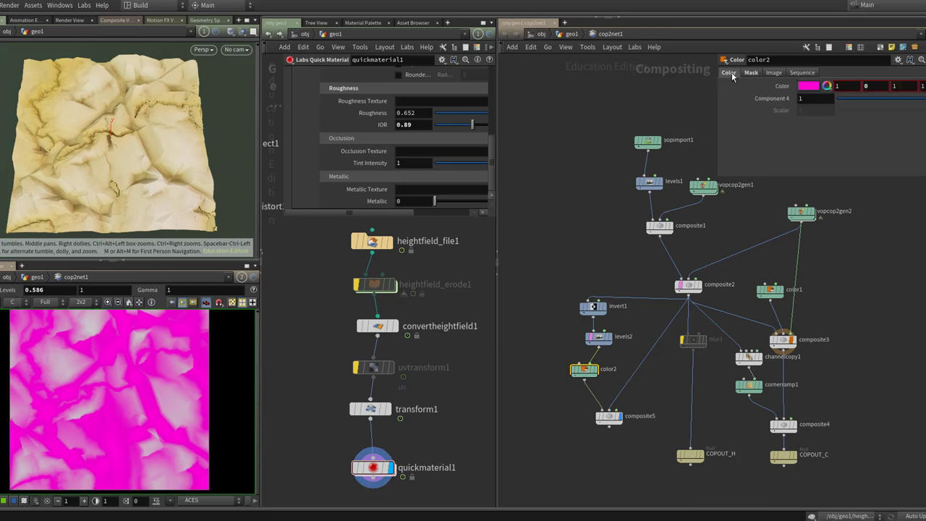
left_click(807, 88)
left_click_drag(608, 148, 613, 149)
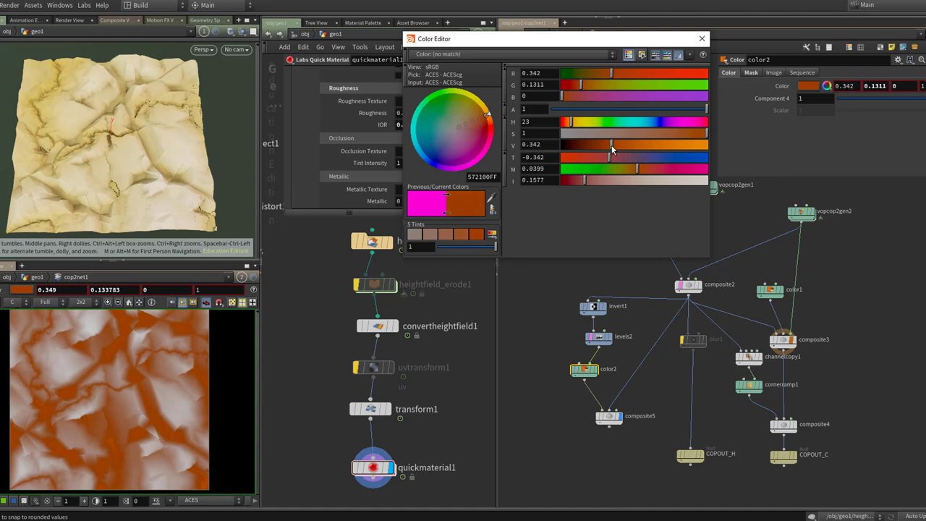
left_click(701, 39)
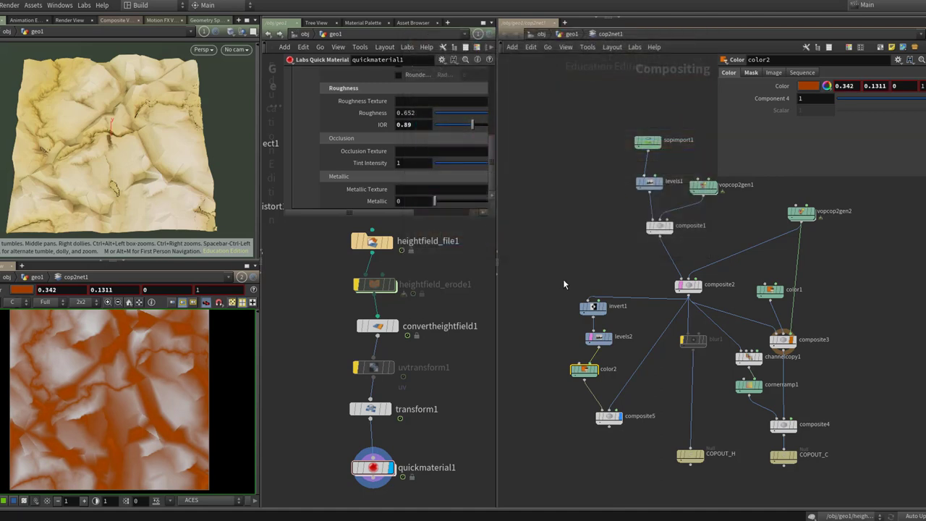
Step: Add a Null node after composite5 and name it COPOUT_O
middle_click_drag(563, 278, 564, 224)
left_click(610, 361)
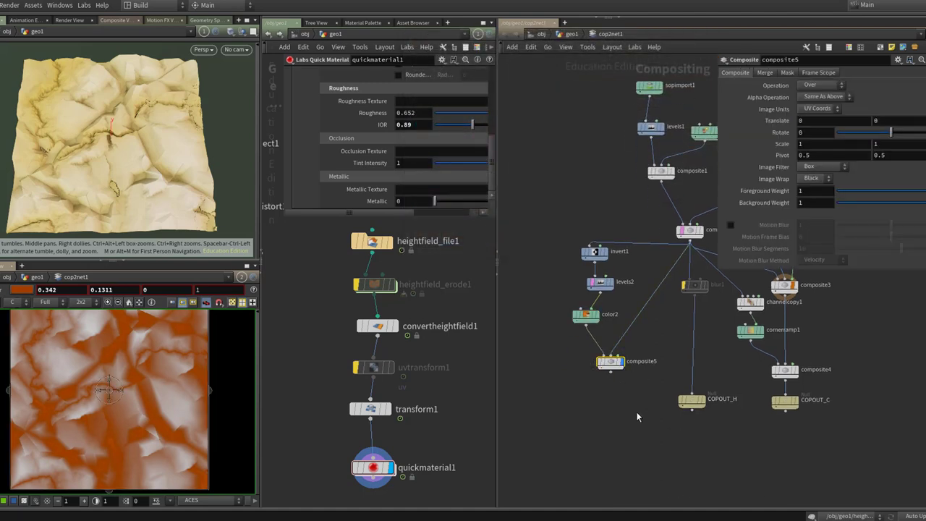
key("Tab")
key("Escape")
key("Return")
left_click(636, 393)
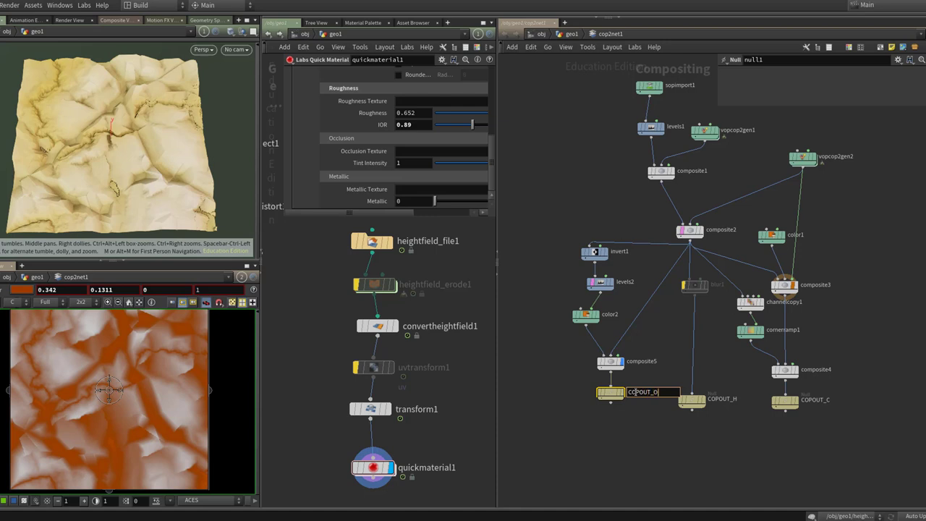
key("Return")
Step: Set quickmaterial1's occlusion texture to op:/obj/geo1/cop2net1/COPOUT_O, reusing the base colour texture path, with the parameter area widened
left_click_drag(391, 213, 395, 329)
left_click(437, 100)
key("ctrl+c")
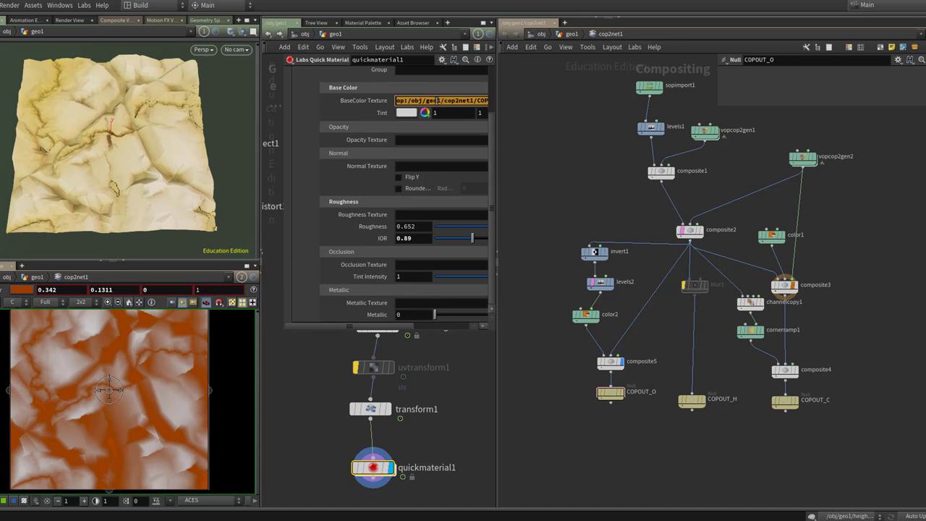
left_click(411, 264)
key("ctrl+v")
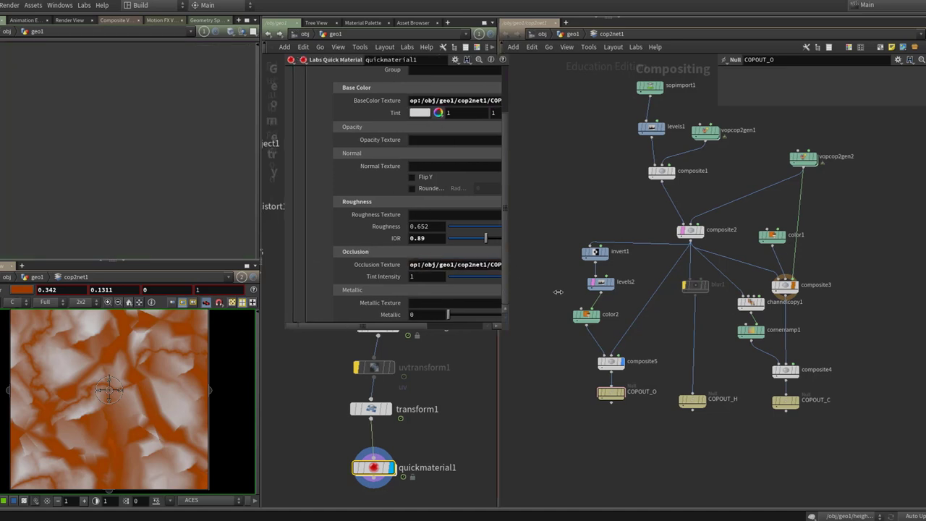
left_click_drag(498, 292, 700, 289)
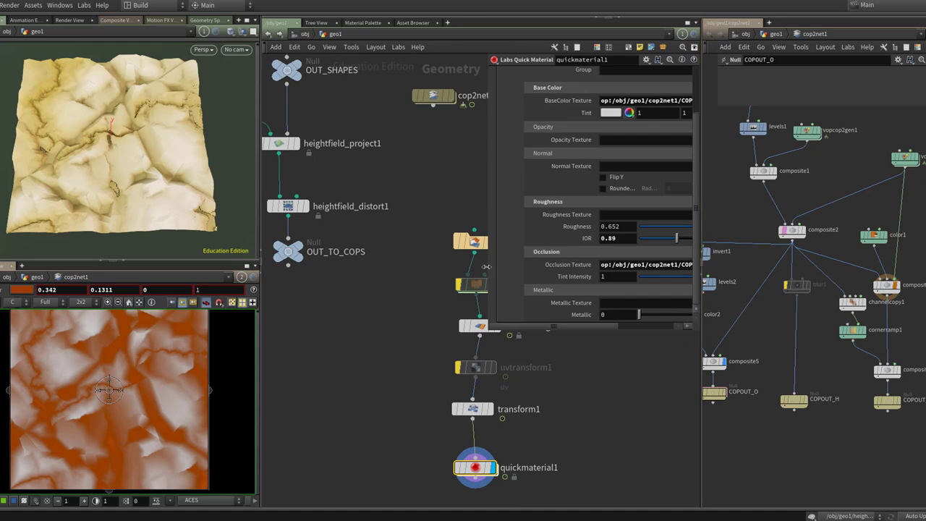
left_click_drag(486, 266, 383, 266)
left_click(612, 269)
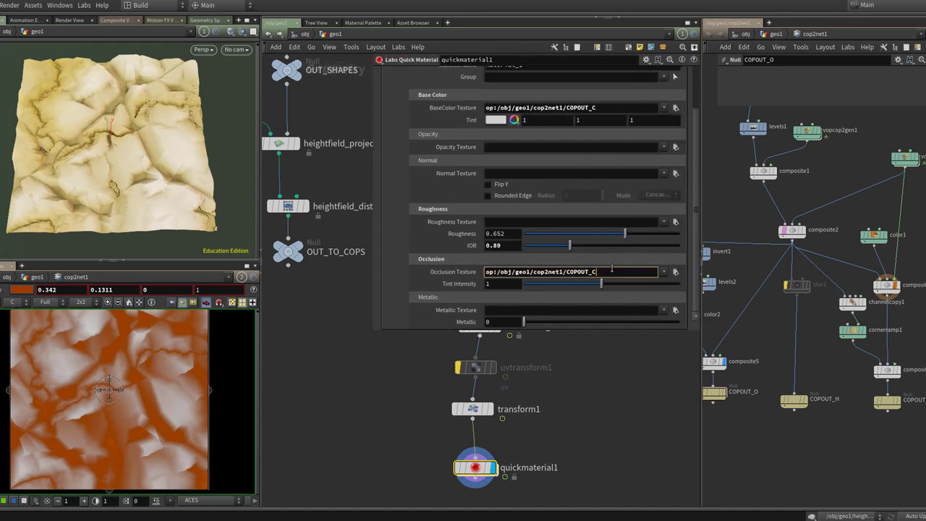
key("Return")
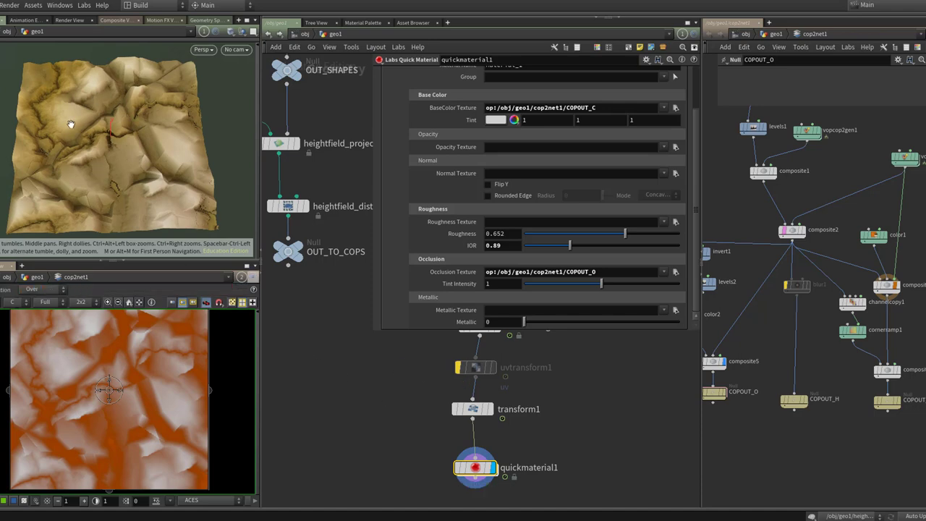
middle_click_drag(514, 439, 526, 409)
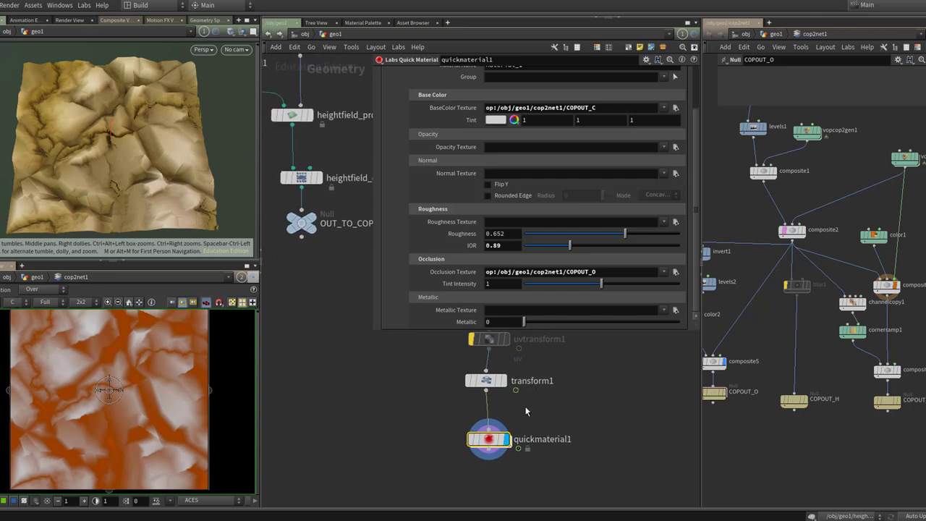
left_click(505, 411)
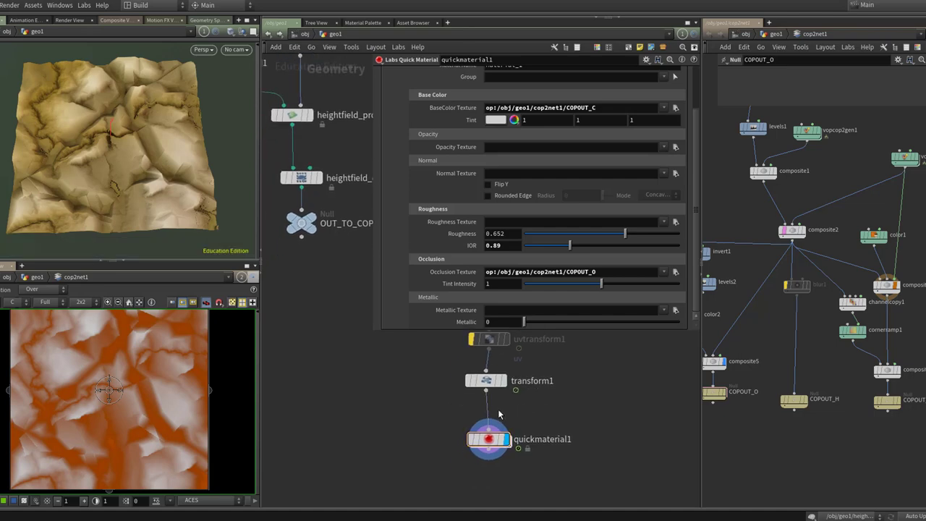
Step: Add a Labs Edge Color node beside the network, feed it from transform1 and display its result
key("Tab")
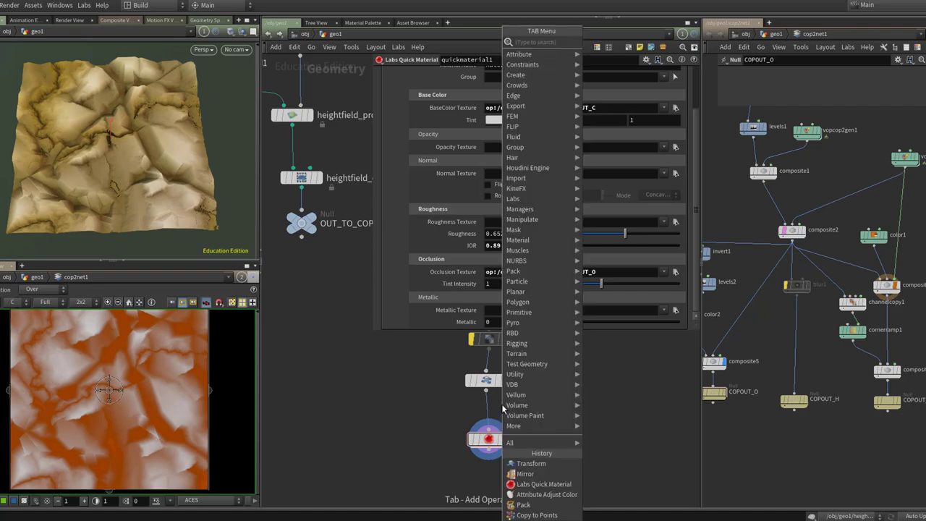
type("labs edge")
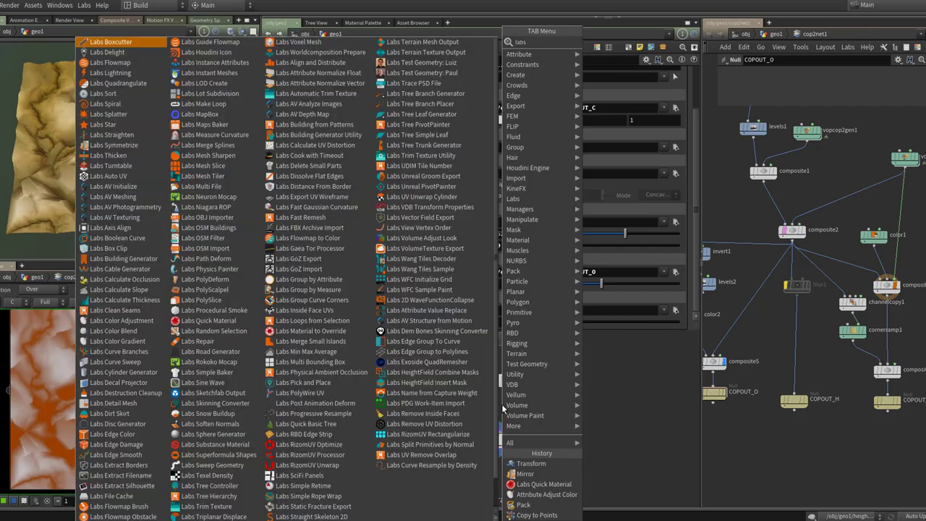
key("Return")
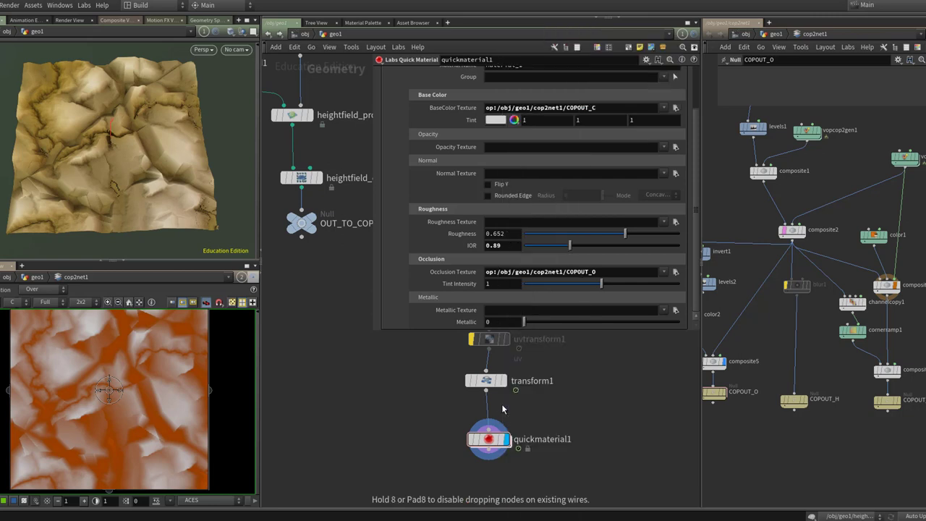
left_click(503, 407)
left_click_drag(503, 407, 526, 411)
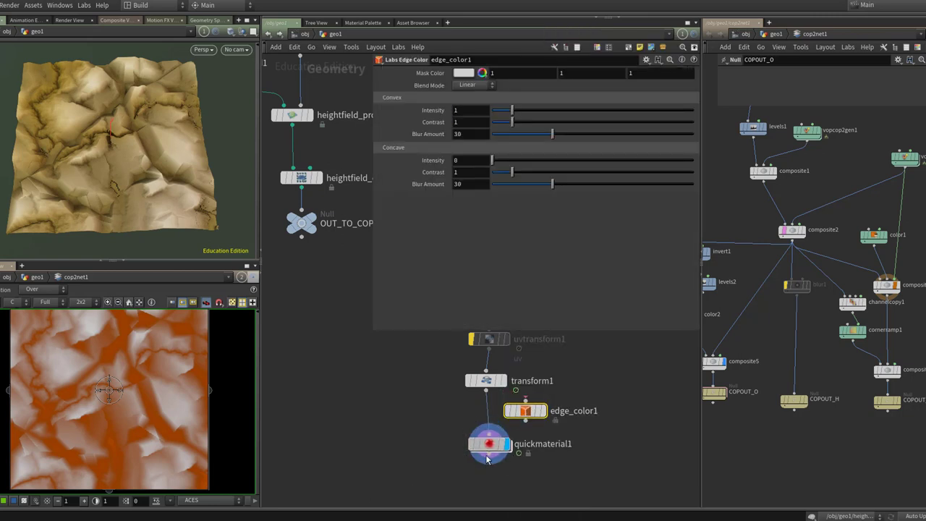
left_click_drag(486, 385, 515, 419)
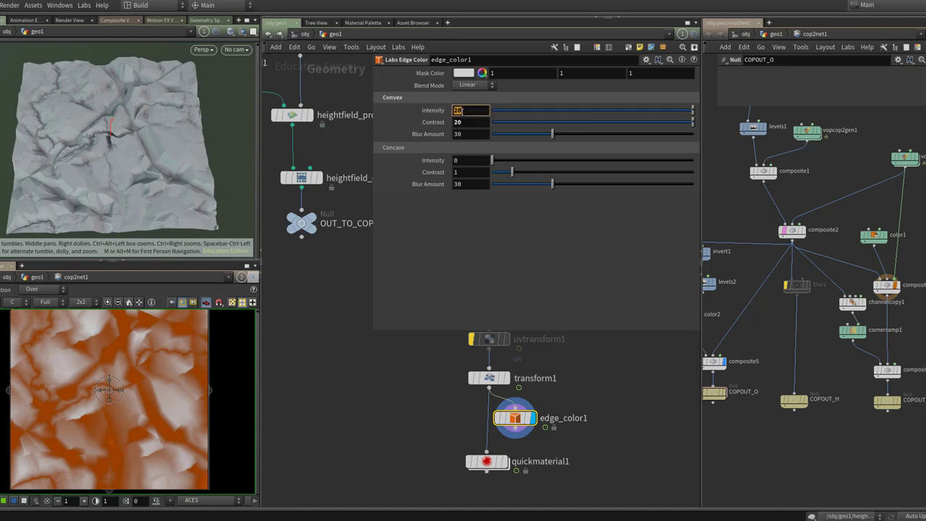
Step: Set edge_color1's convex intensity, contrast and blur amount to 40 each
type("40")
key("Tab")
type("4")
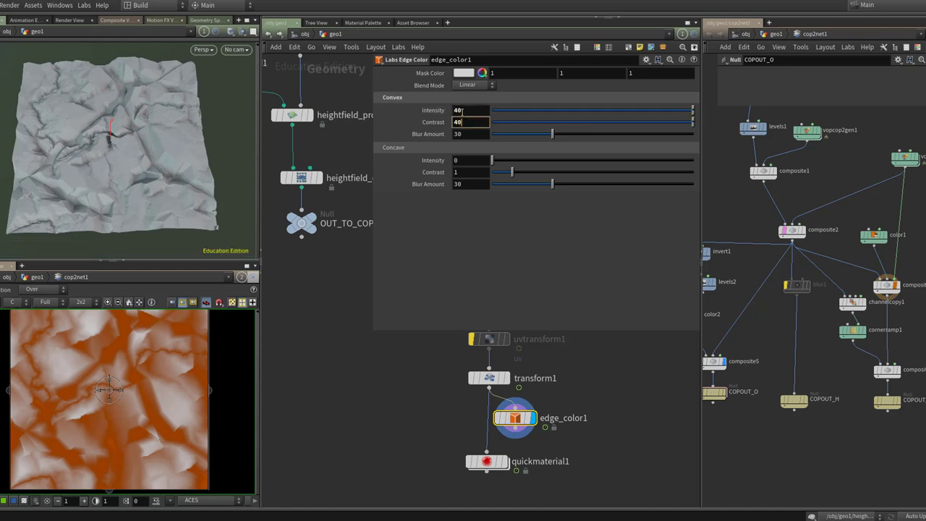
key("Tab")
type("40")
key("Return")
Step: Change edge_color1's mask colour to magenta with the values 1, 0, 1 to inspect the edge mask closely
left_click(461, 75)
left_click_drag(576, 87, 555, 86)
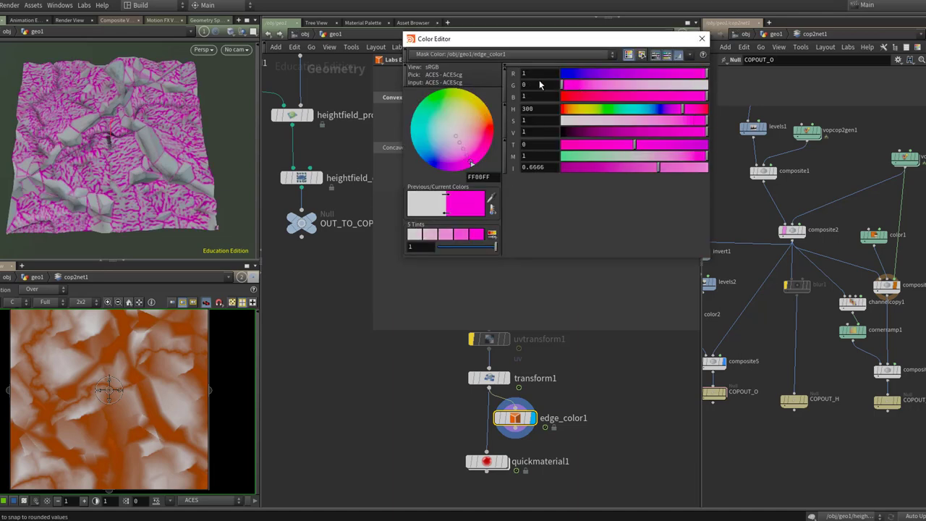
left_click(702, 38)
scroll(141, 120, "up", 10)
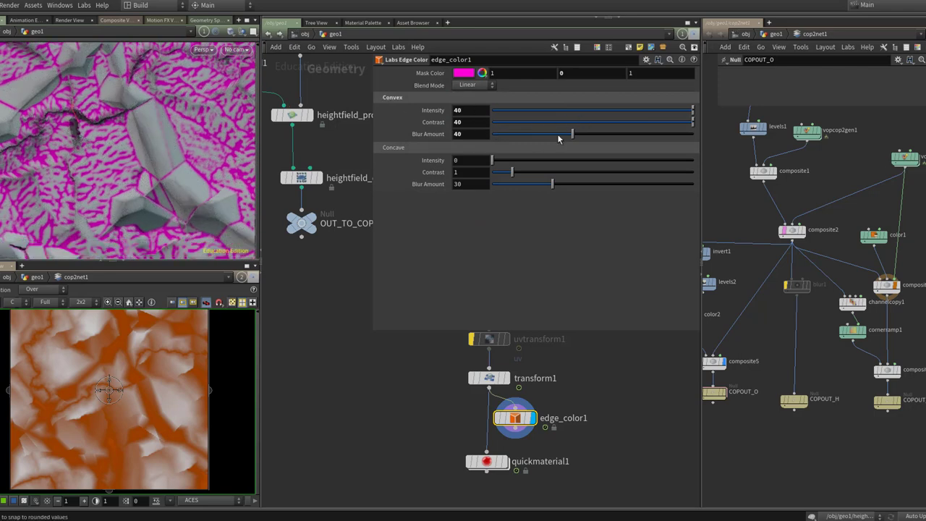
Step: Configure edge_color1 with a white mask colour, Add blend mode, convex intensity 20, contrast 10 and blur amount 100
left_click(463, 73)
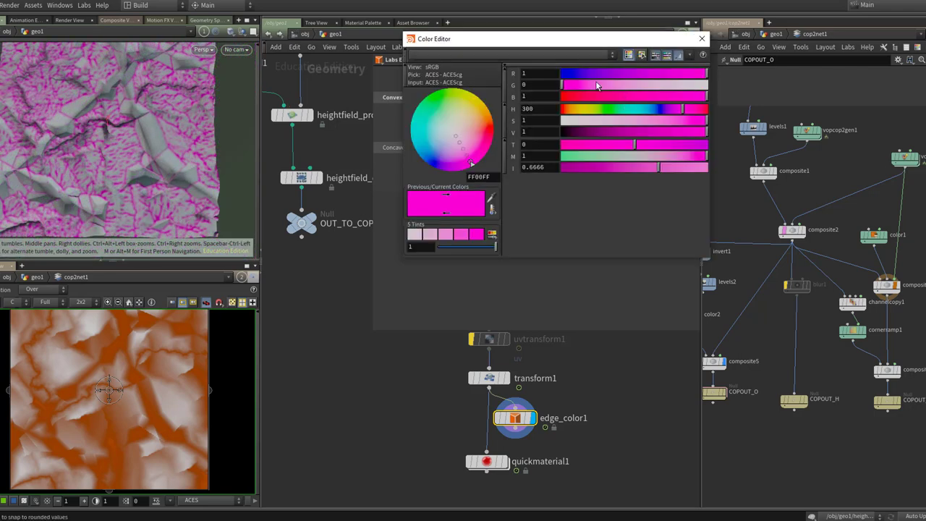
left_click(699, 86)
left_click(703, 38)
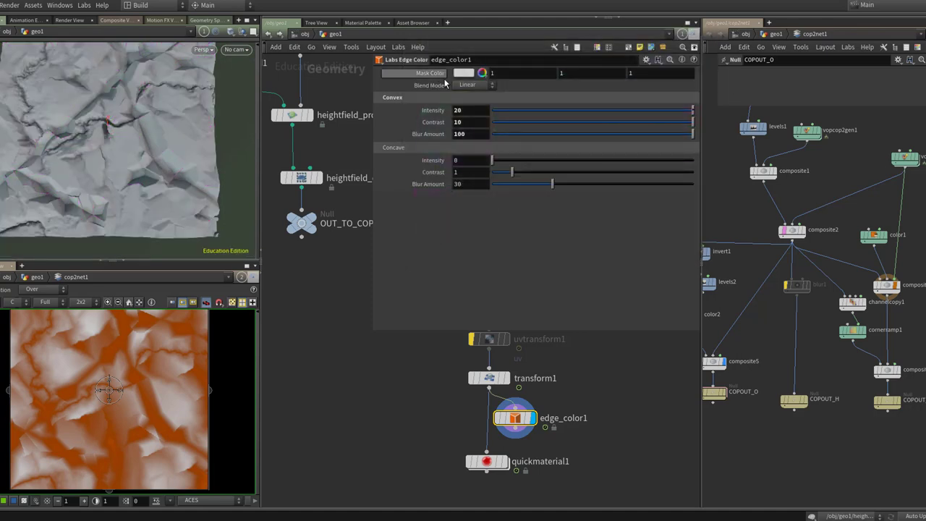
left_click(477, 86)
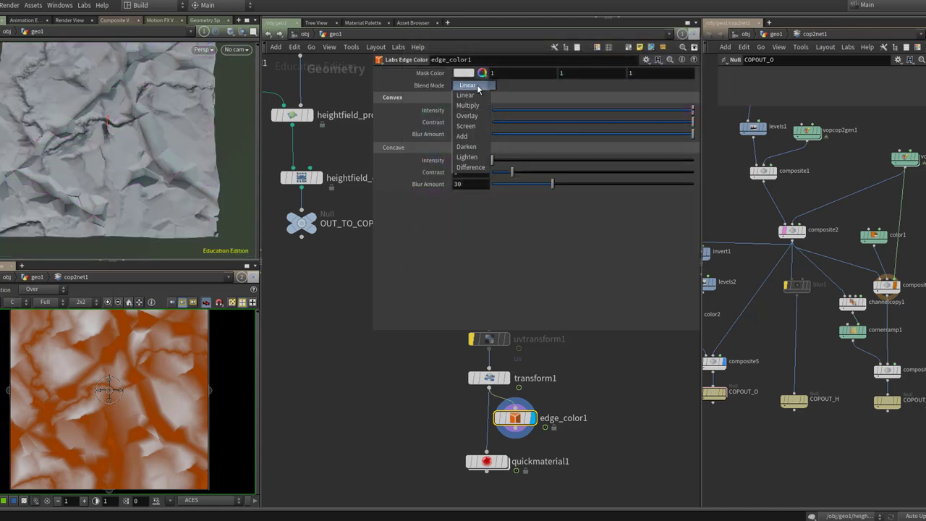
left_click(479, 137)
left_click_drag(136, 128, 153, 100)
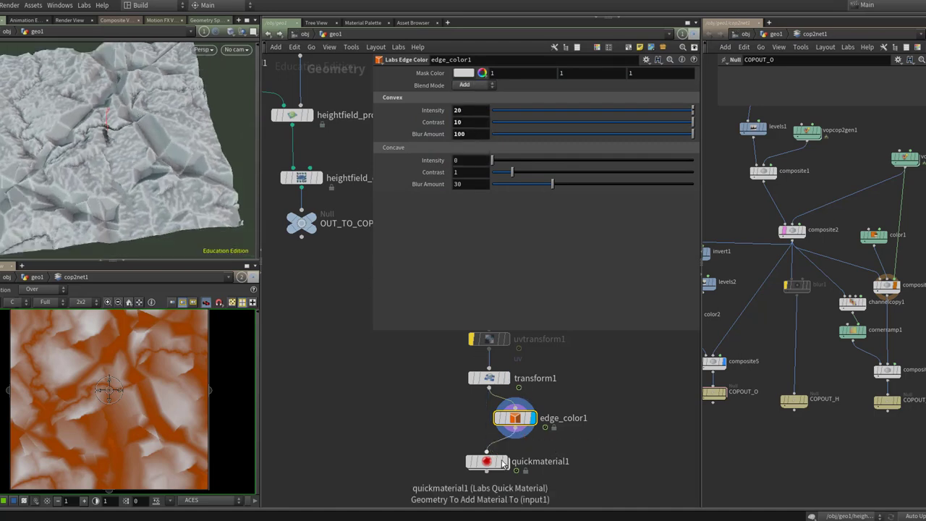
Step: Place edge_color1 in line between transform1 and quickmaterial1, and display quickmaterial1 to inspect the textured terrain
left_click(504, 462)
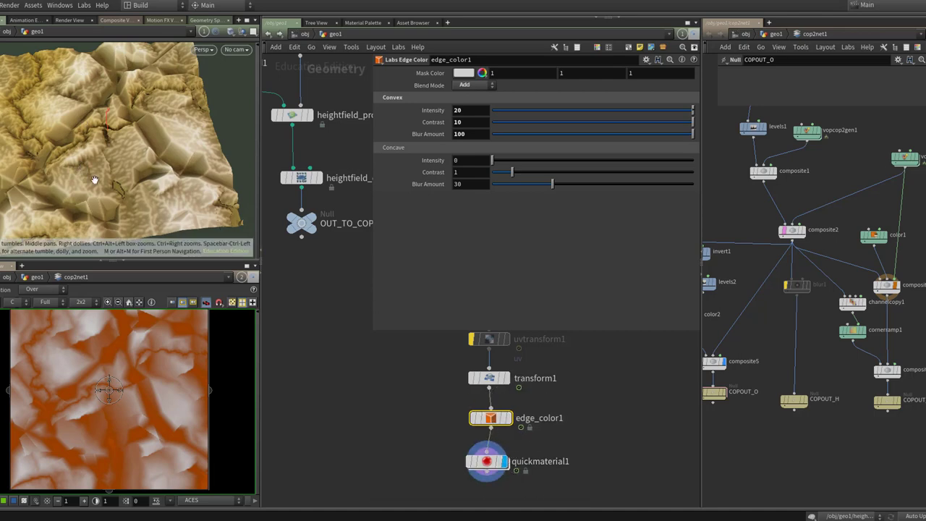
left_click_drag(162, 180, 190, 167)
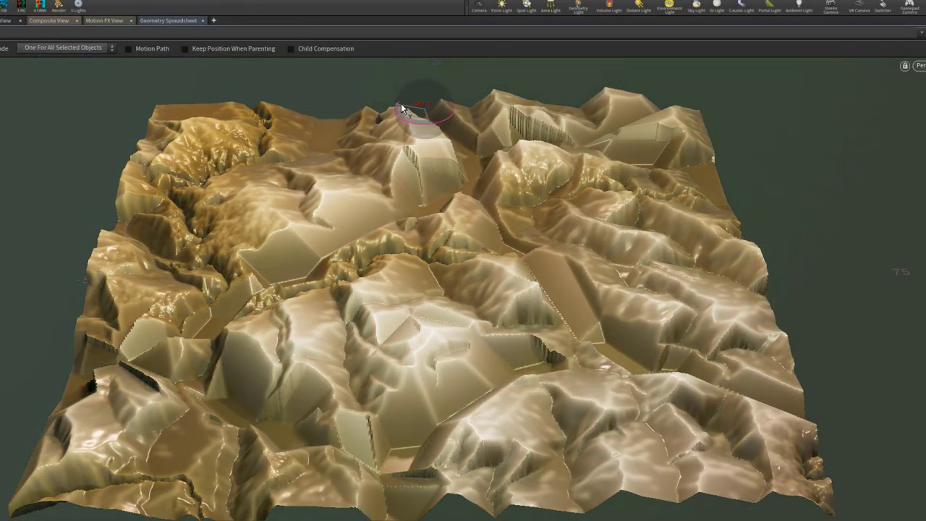
mouse_move(402, 107)
left_mouse_down()
mouse_move(434, 96)
mouse_move(447, 119)
mouse_move(422, 132)
mouse_move(397, 121)
mouse_move(409, 94)
mouse_move(433, 96)
mouse_move(440, 111)
mouse_move(406, 111)
mouse_move(412, 89)
mouse_move(428, 89)
mouse_move(441, 108)
mouse_move(413, 114)
mouse_move(408, 99)
left_mouse_up()
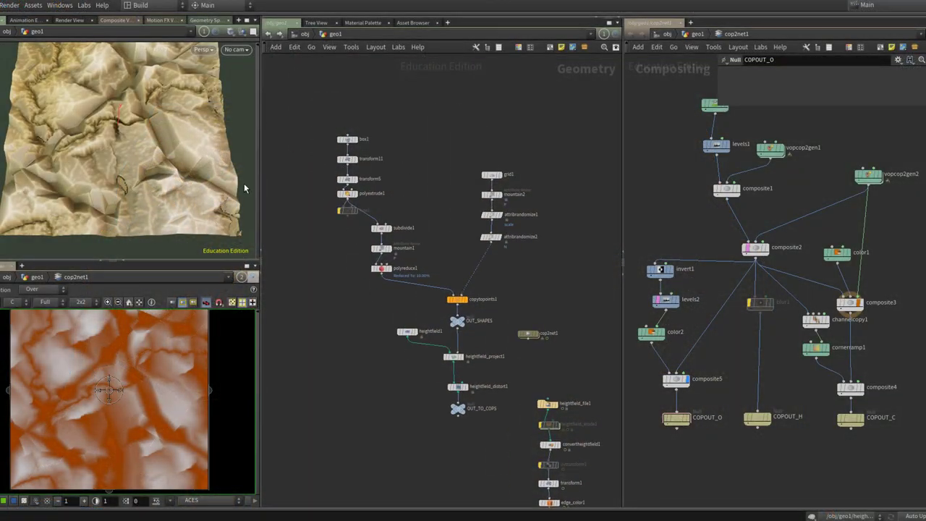
middle_click_drag(164, 129, 154, 151)
Step: Set grid1's rows to 12 so more shapes are scattered, and check the updated composite image
scroll(339, 185, "up", 3)
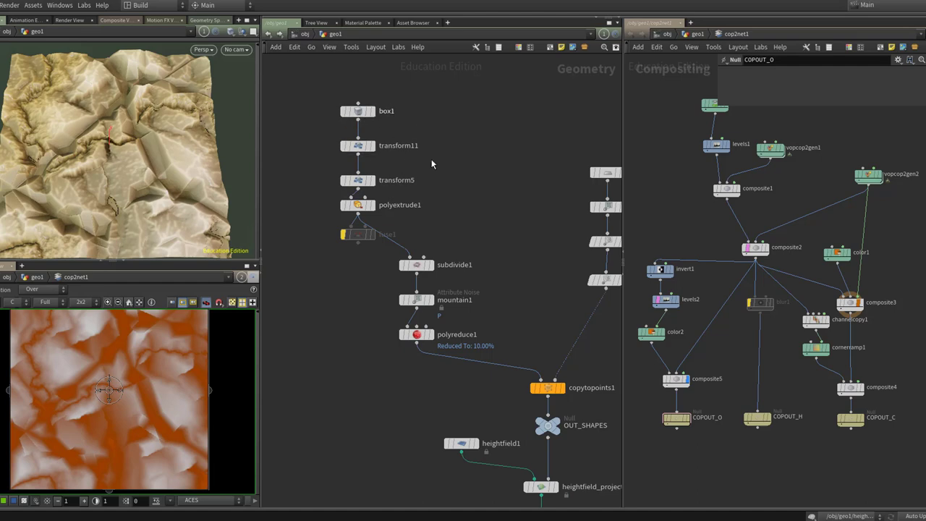
middle_click_drag(585, 262, 493, 221)
left_click(516, 132)
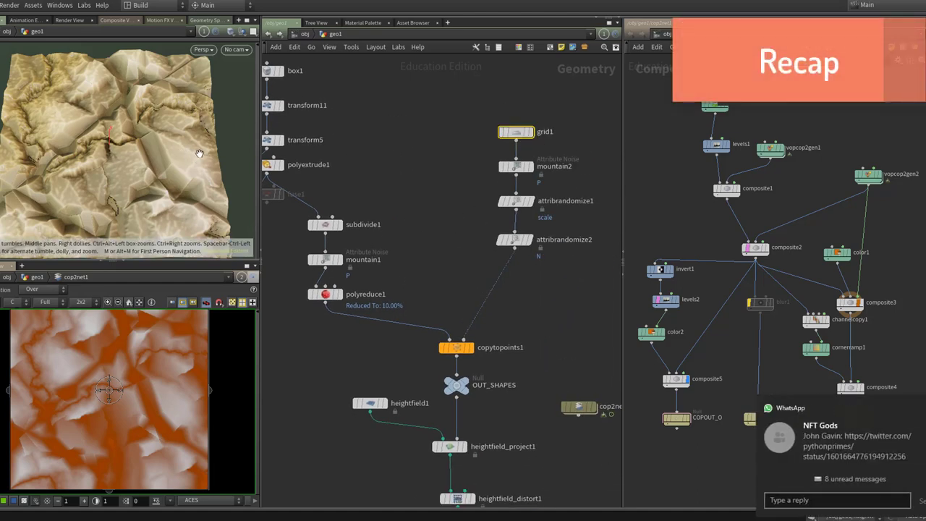
mouse_move(516, 141)
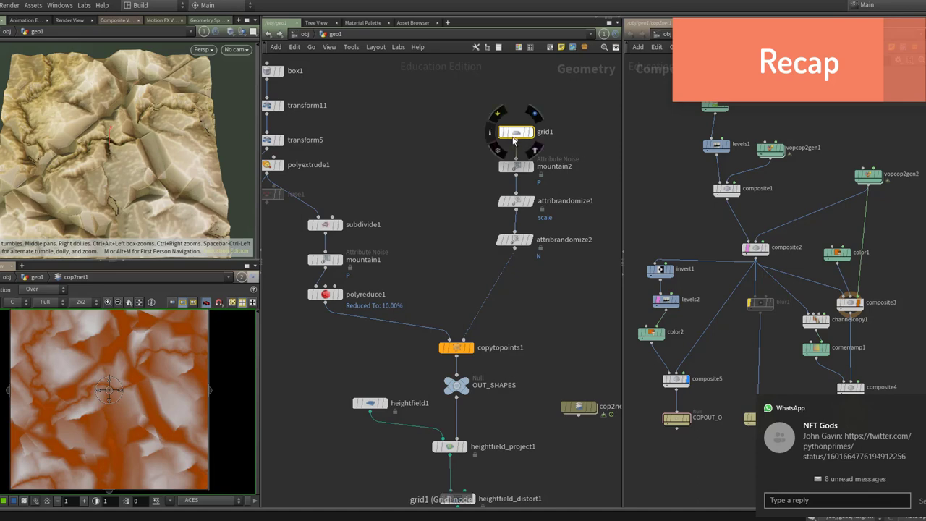
key("p")
left_click(404, 143)
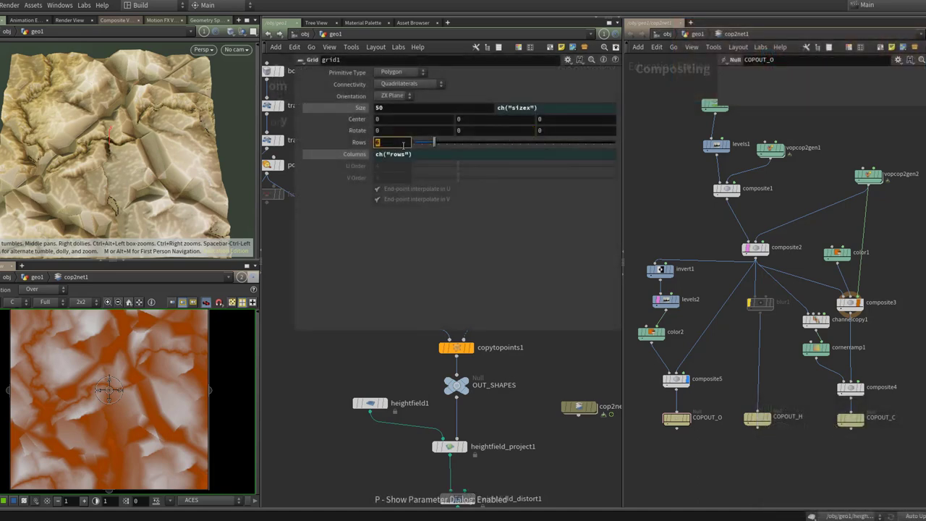
key("Return")
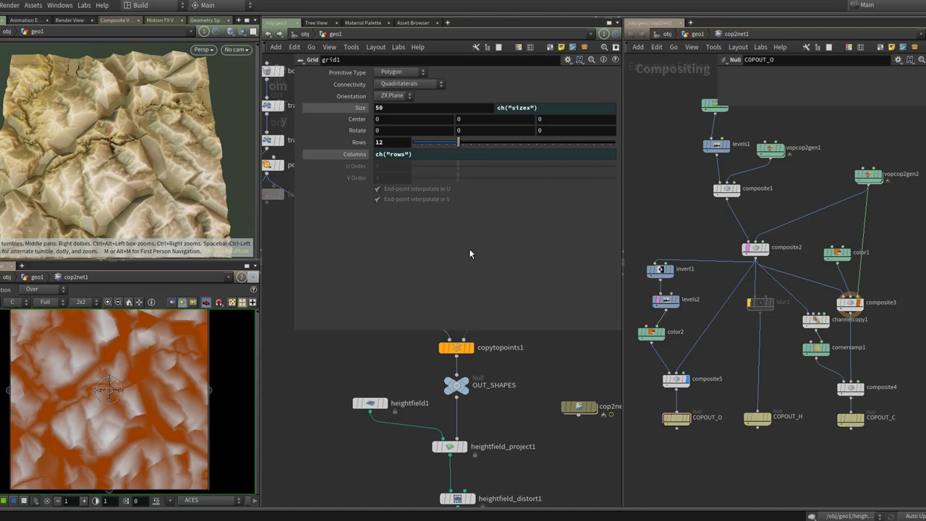
middle_click_drag(382, 335, 443, 410)
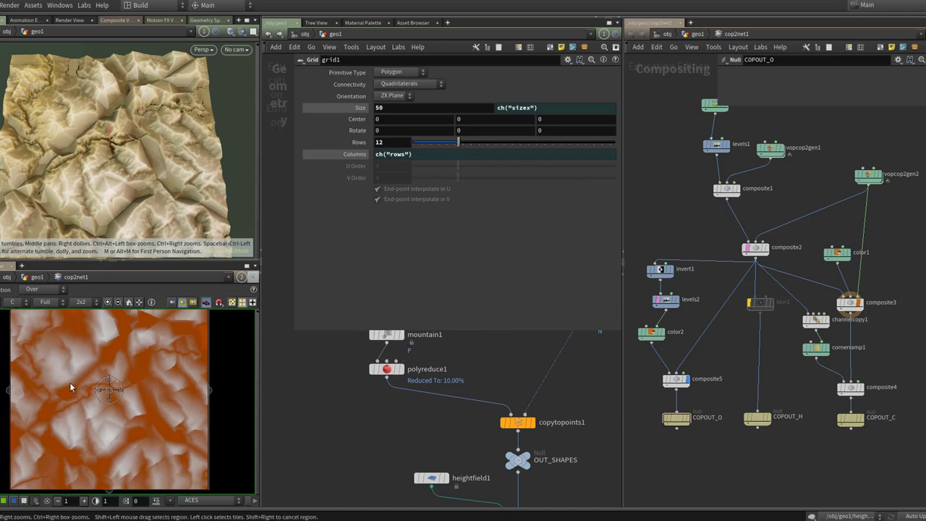
scroll(75, 346, "up", 2)
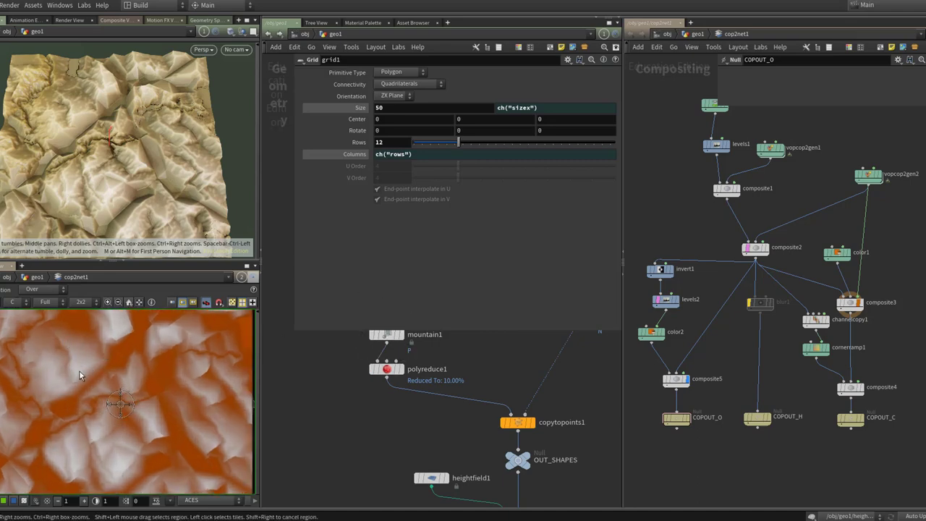
Step: Hide the parameter area and space heightfield_distort1 and OUT_TO_COPS farther apart in the geometry network
middle_click_drag(449, 450, 350, 351)
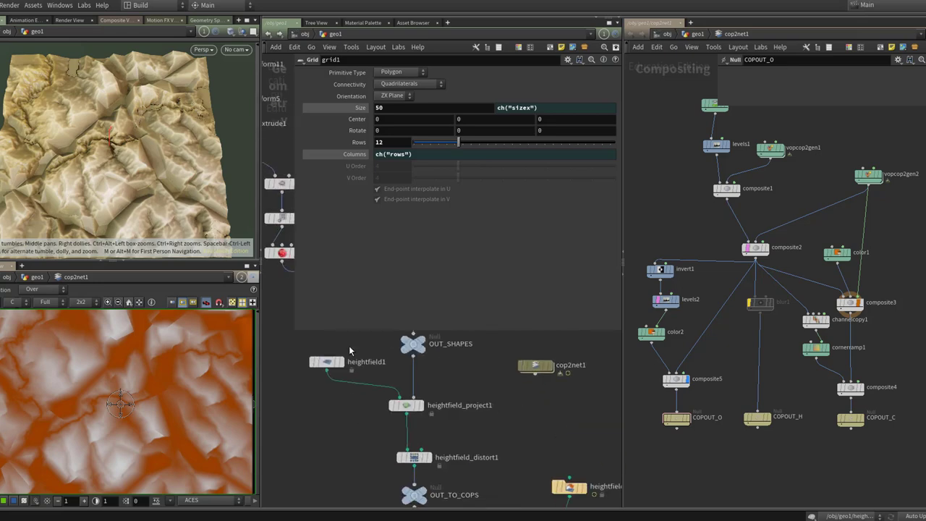
key("p")
middle_click_drag(396, 291, 407, 158)
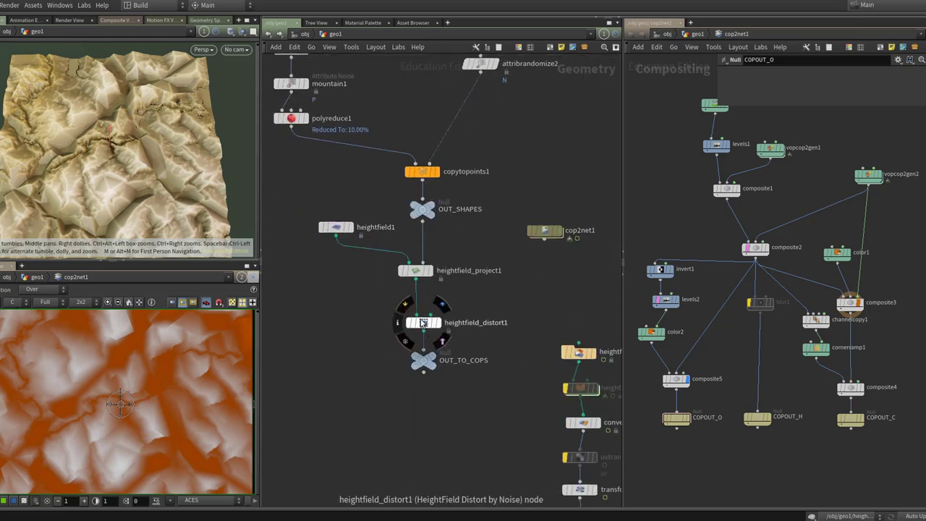
left_click_drag(424, 323, 426, 307)
left_click_drag(424, 360, 428, 393)
Step: Temporarily bypass heightfield_distort1 and polyextrude1 to compare the terrain, and re-enable both nodes
left_click(425, 307)
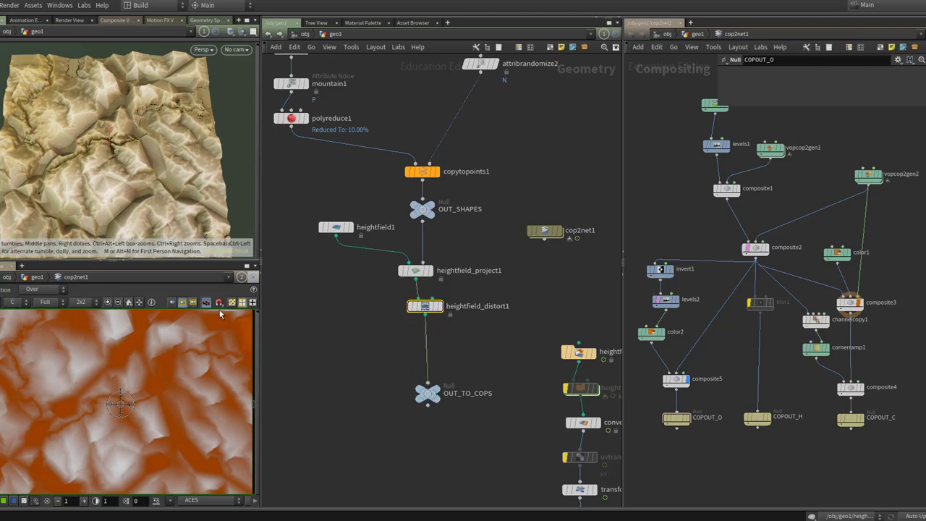
mouse_move(409, 308)
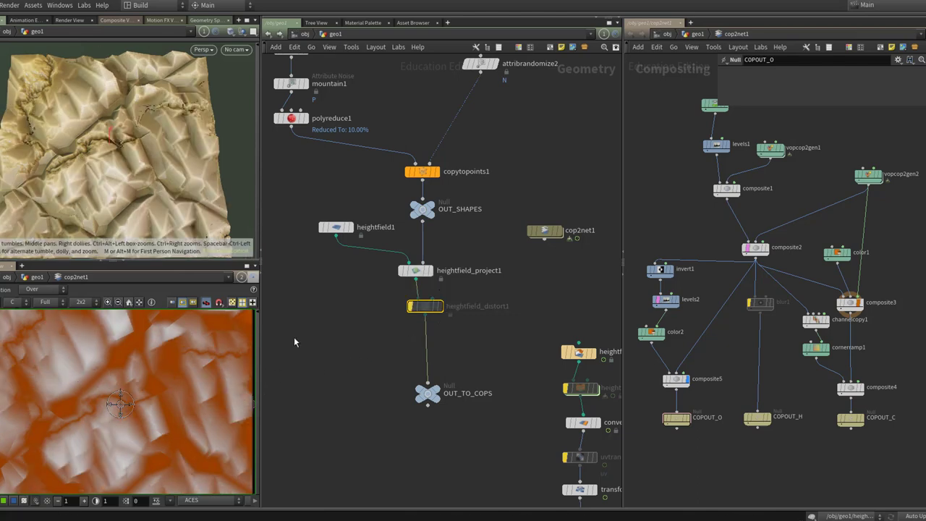
middle_click_drag(324, 260, 374, 335)
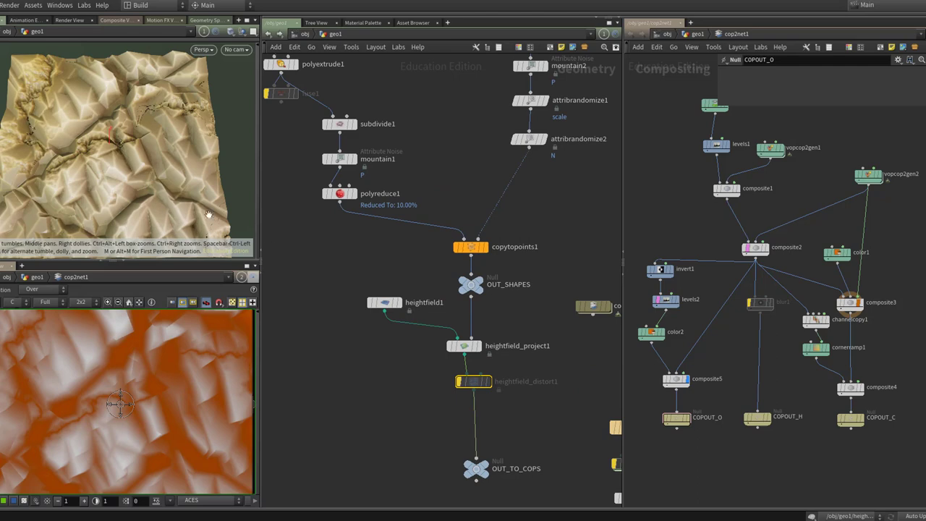
scroll(80, 110, "up", 1)
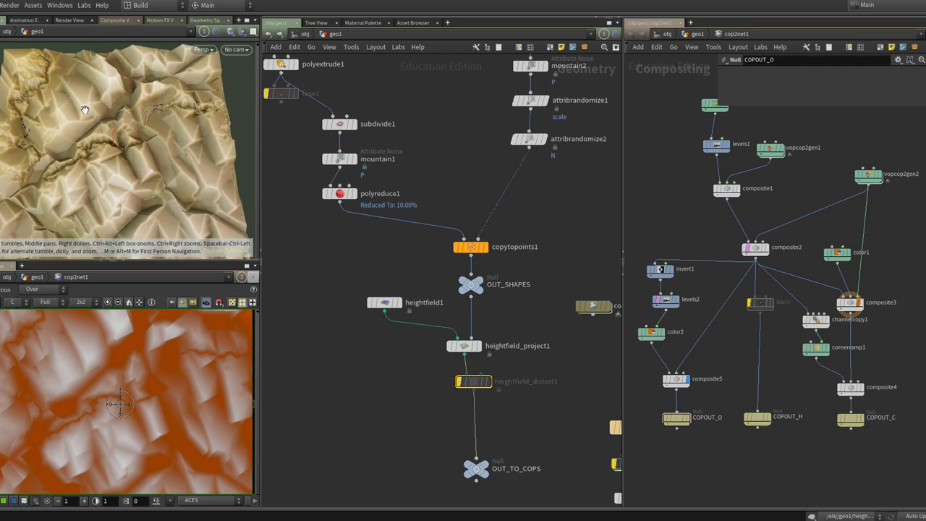
middle_click_drag(297, 126, 324, 200)
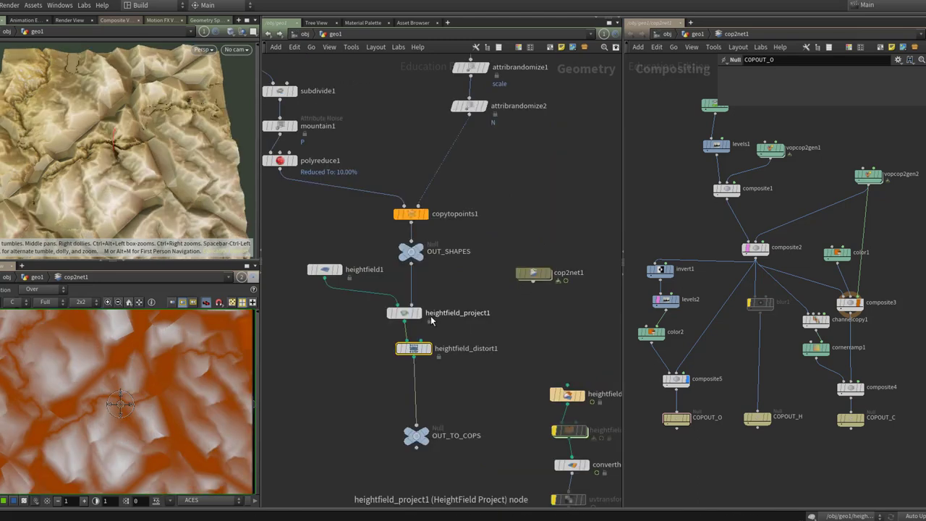
scroll(429, 317, "down", 3)
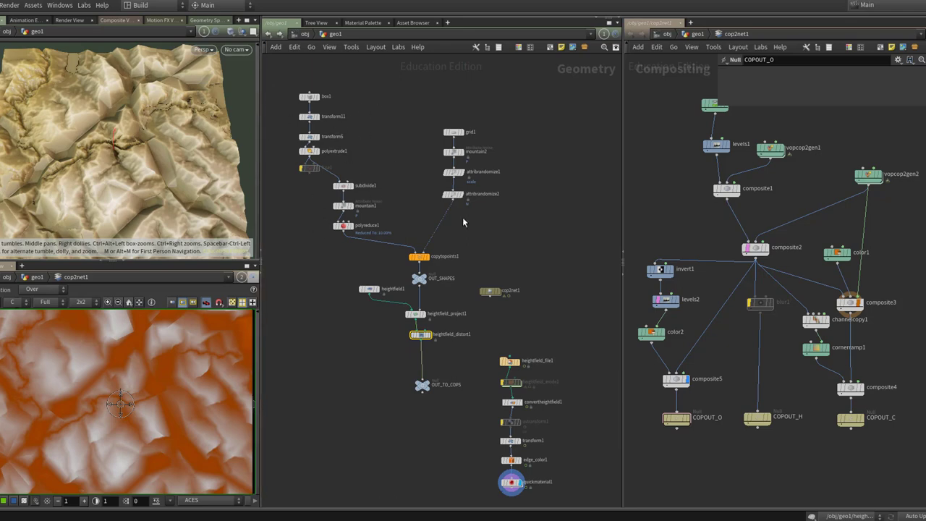
Step: Bypass composite1 in the COP network to compare the terrain, and undo the bypass
scroll(737, 286, "up", 2)
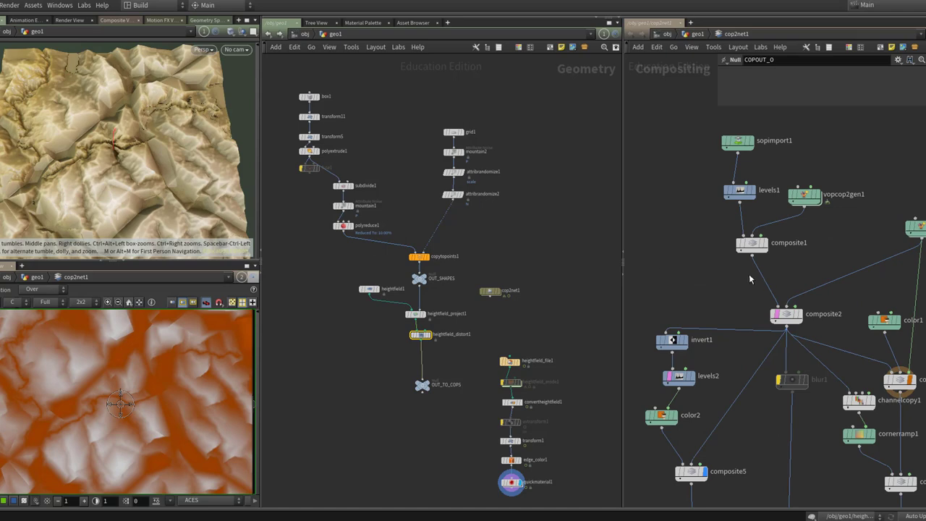
mouse_move(735, 248)
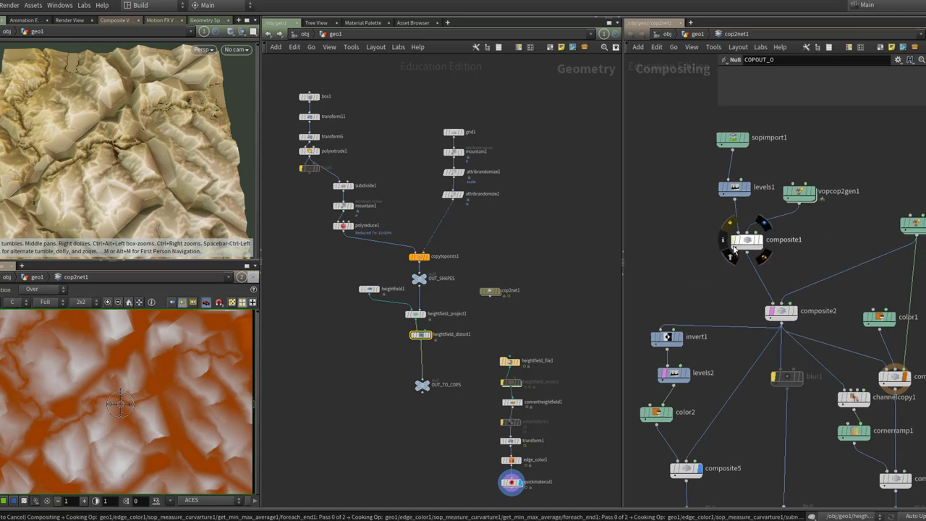
left_click(733, 241)
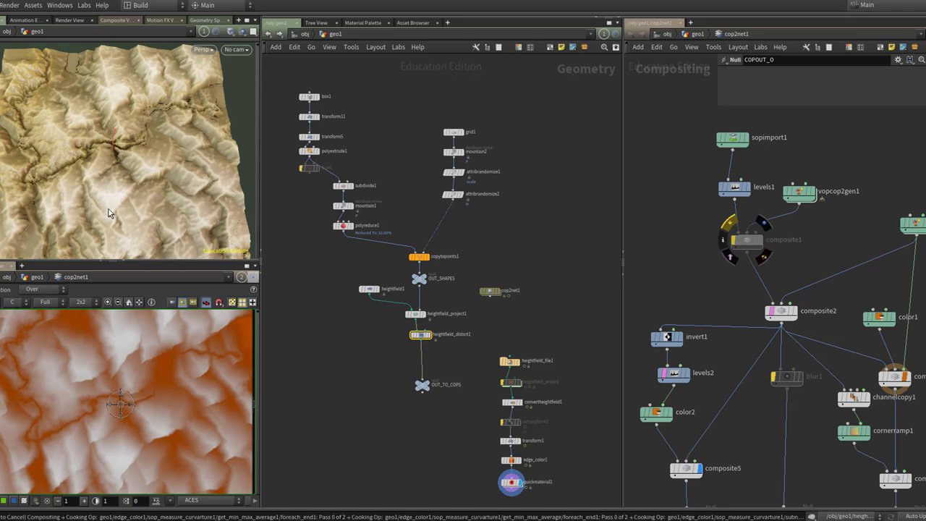
key("ctrl+z")
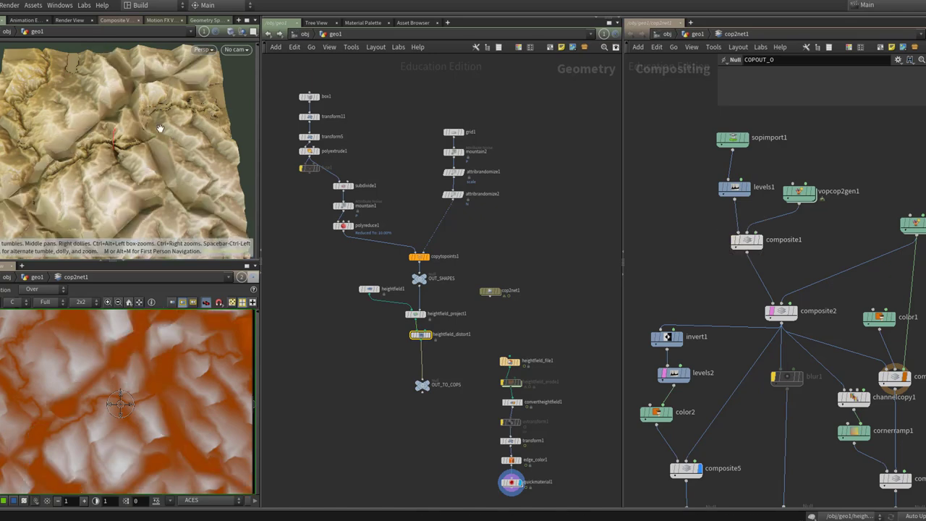
Step: Bypass composite2 in the COP network to compare the terrain without it
middle_click_drag(828, 257, 772, 204)
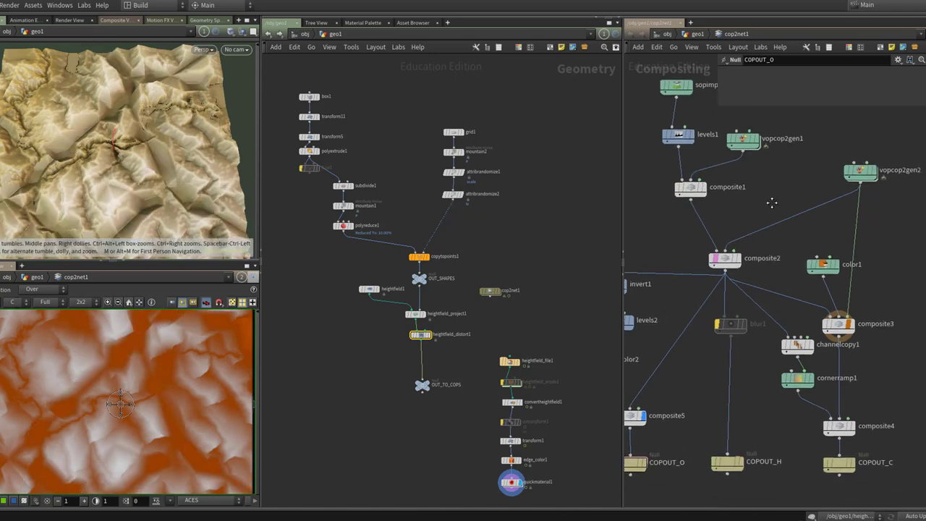
mouse_move(714, 261)
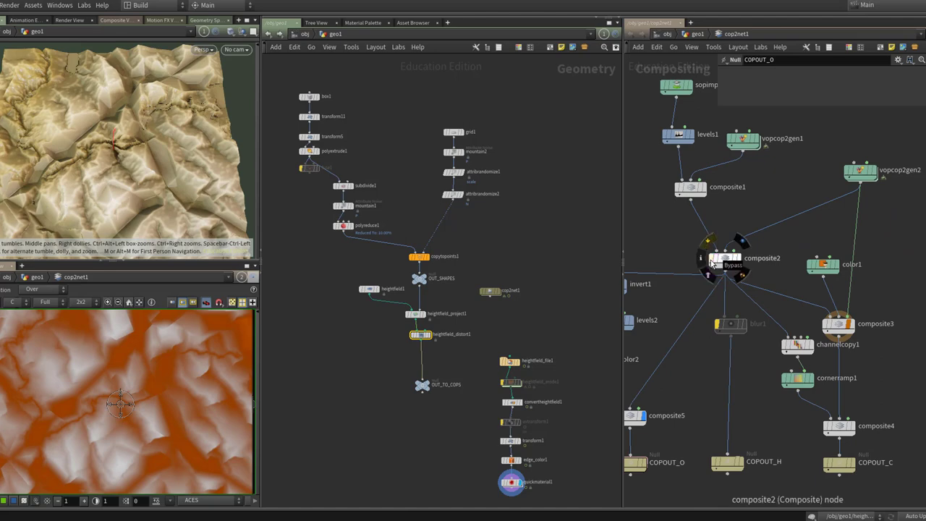